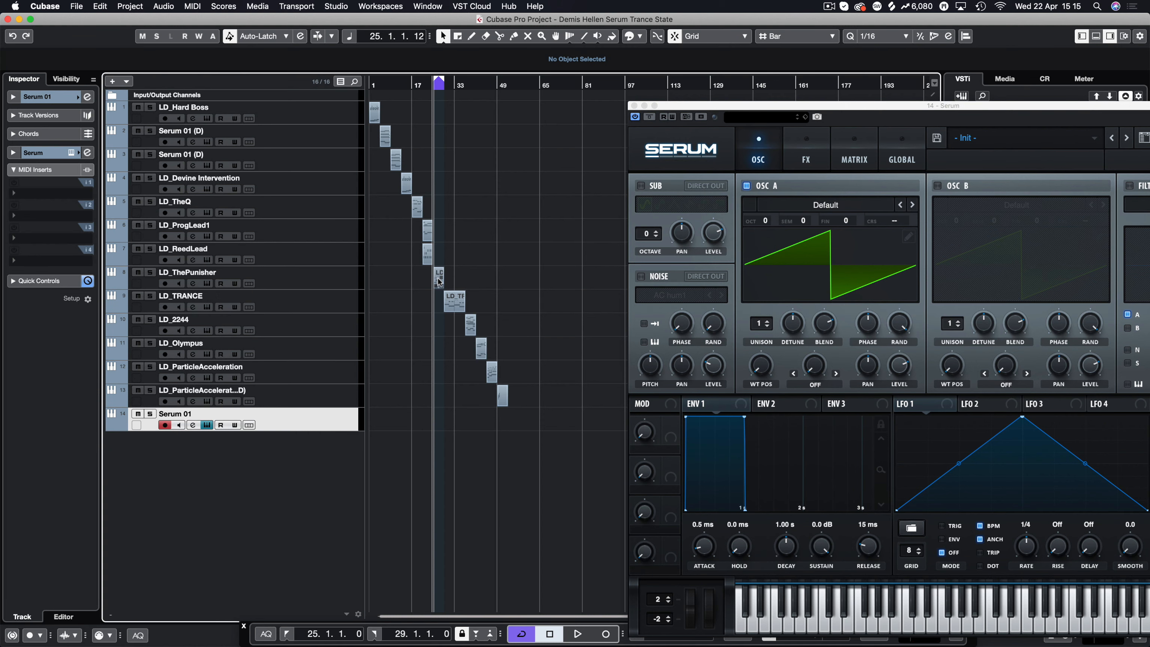
Step: Place the LD_ThePunisher MIDI clip on the Serum 01 track at bar 53 and audition it with the init patch
drag(439, 281, 515, 418)
key(l)
drag(951, 111, 755, 78)
mouse_move(1004, 143)
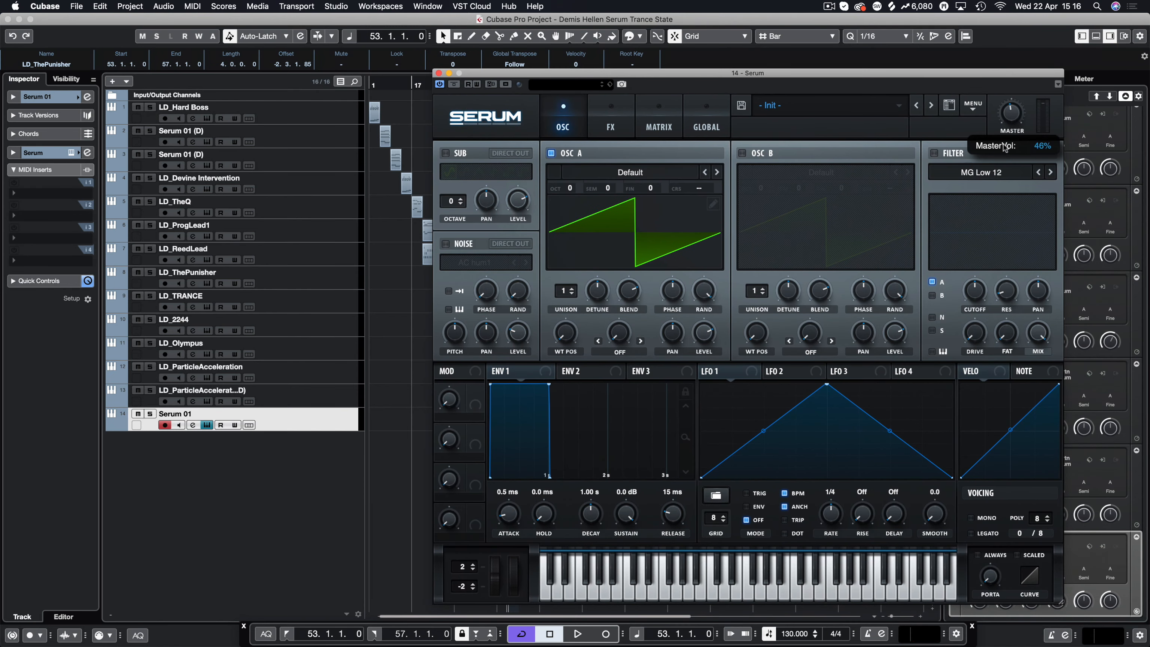
key(space)
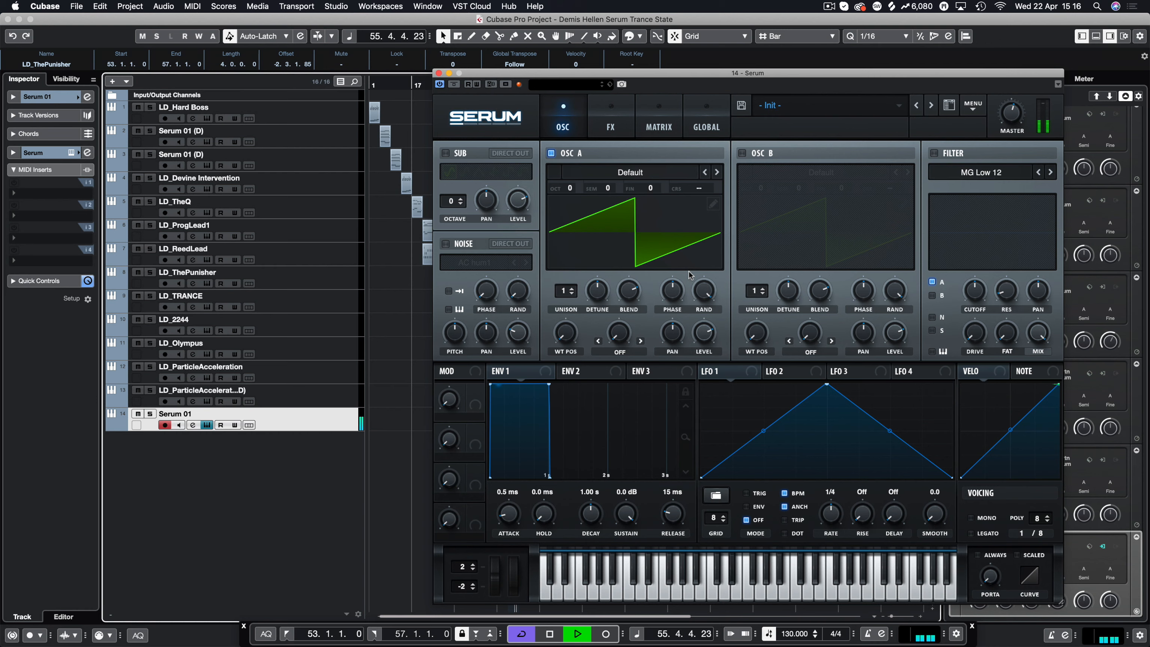
key(space)
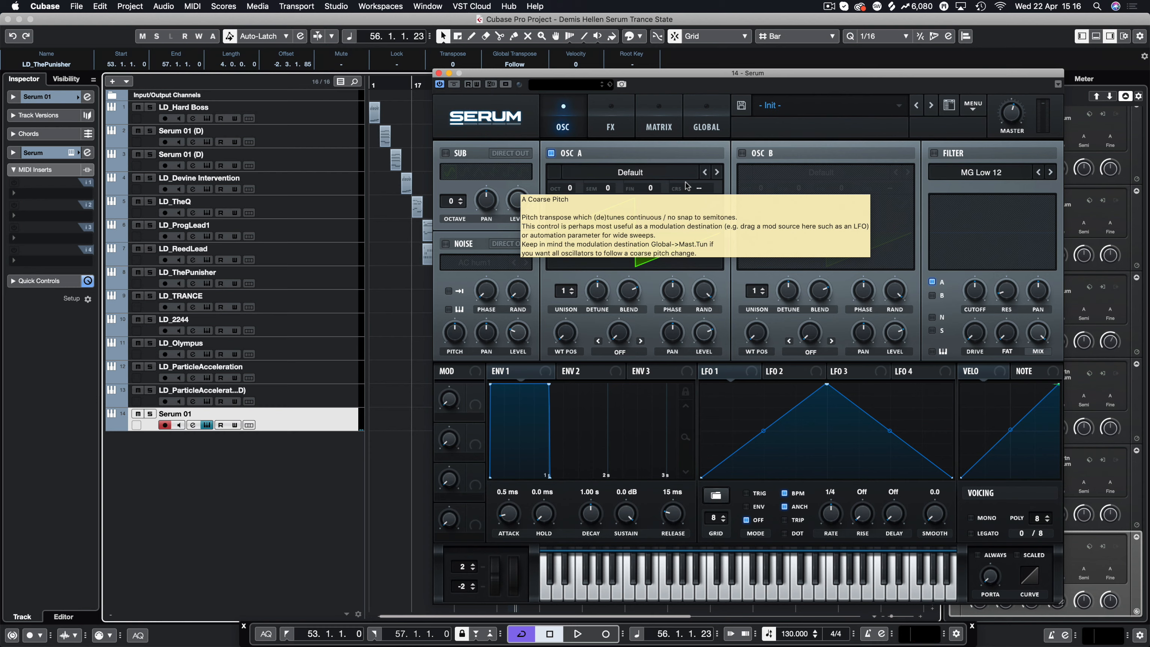
Step: Set oscillator A's wavetable to Basic Shapes, move its wavetable position to the square wave, and audition the sound
click(717, 173)
click(718, 172)
click(717, 172)
click(718, 172)
click(718, 173)
click(718, 172)
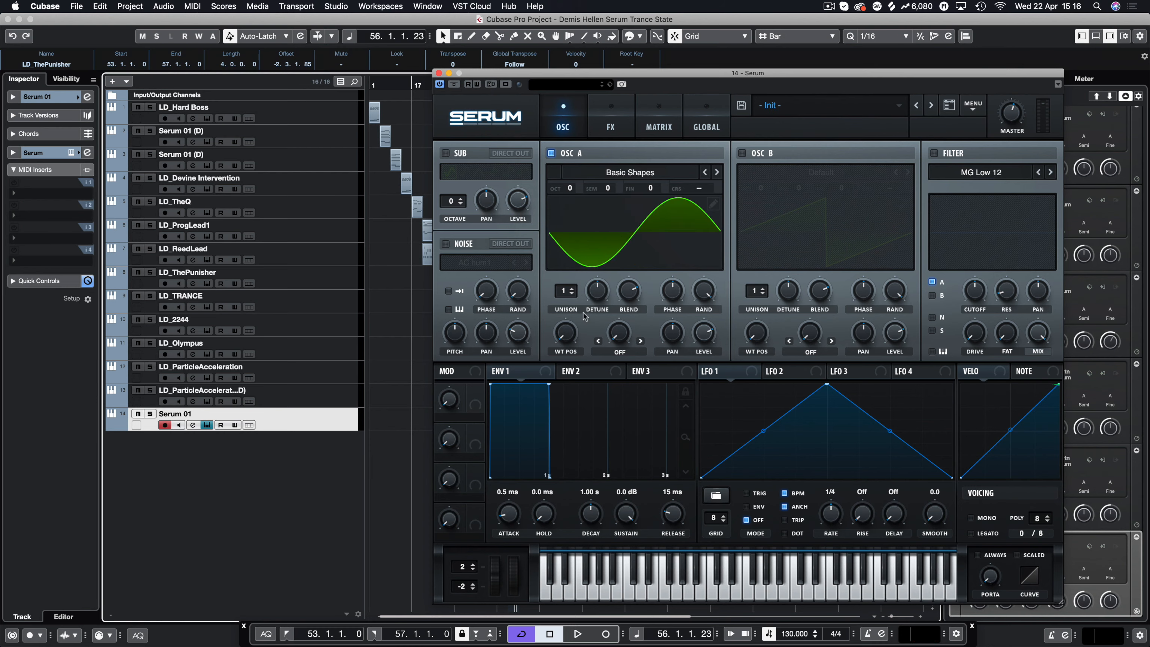
drag(563, 340, 566, 272)
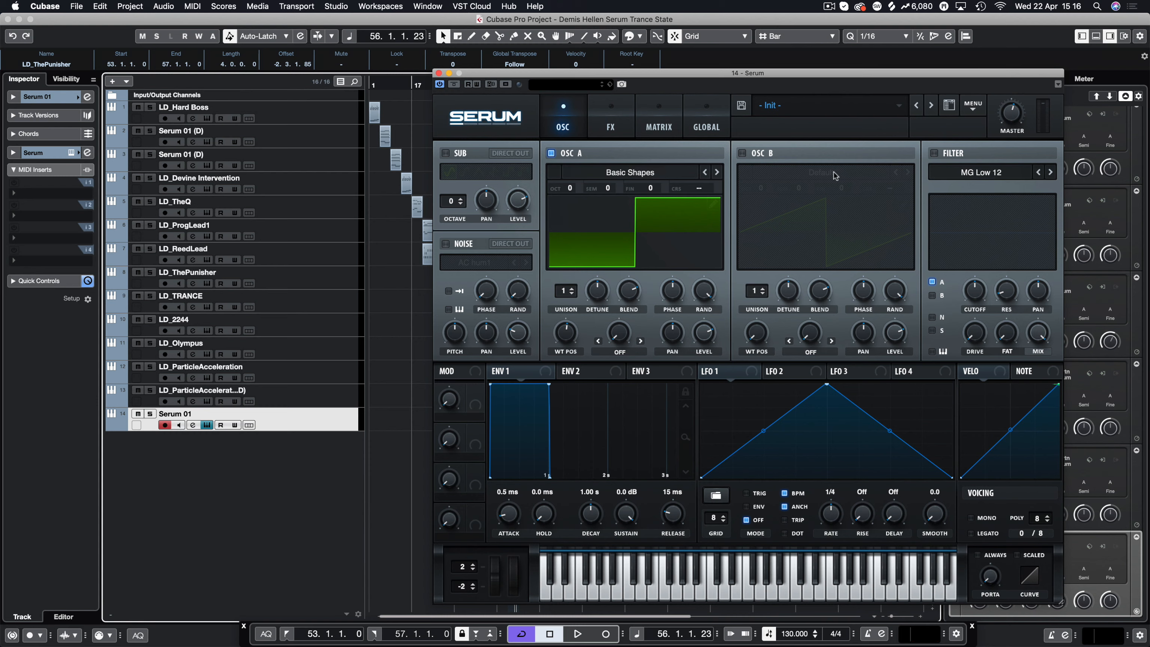
key(space)
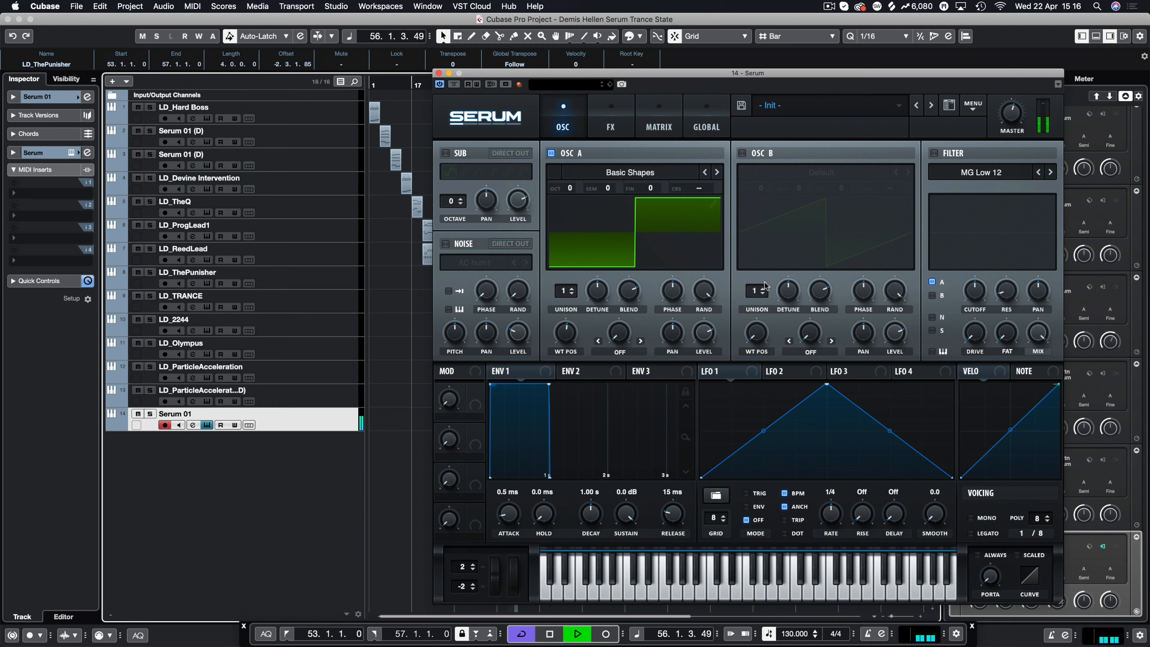
key(space)
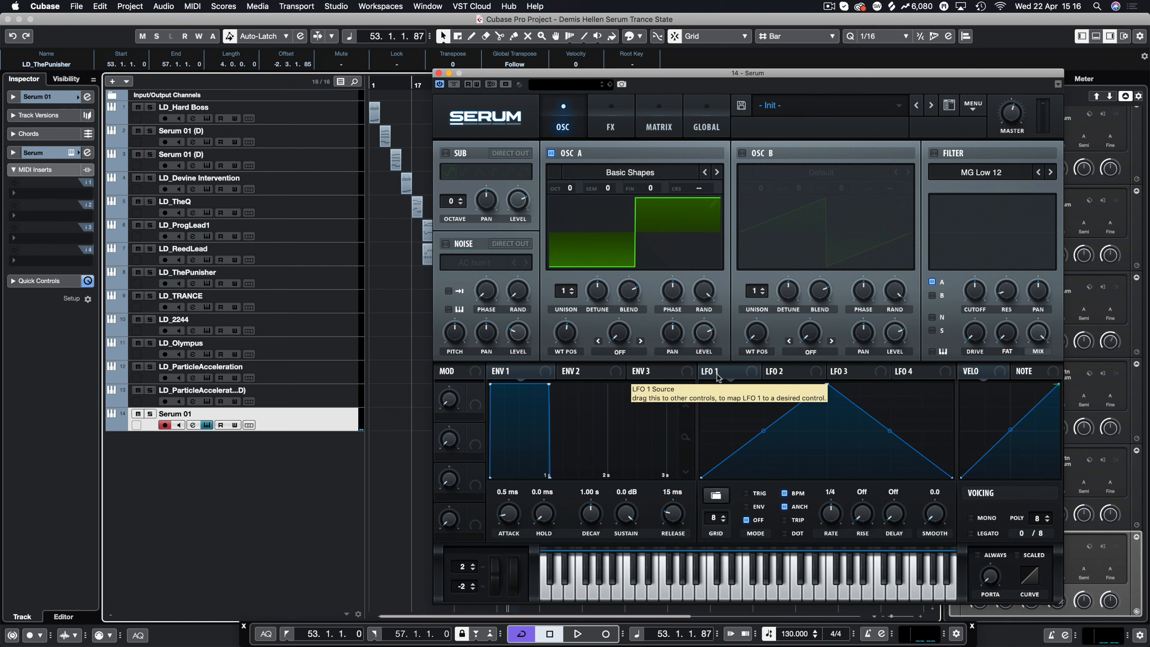
Step: Set oscillator A's warp mode to FM (from B) and enable oscillator B
click(613, 123)
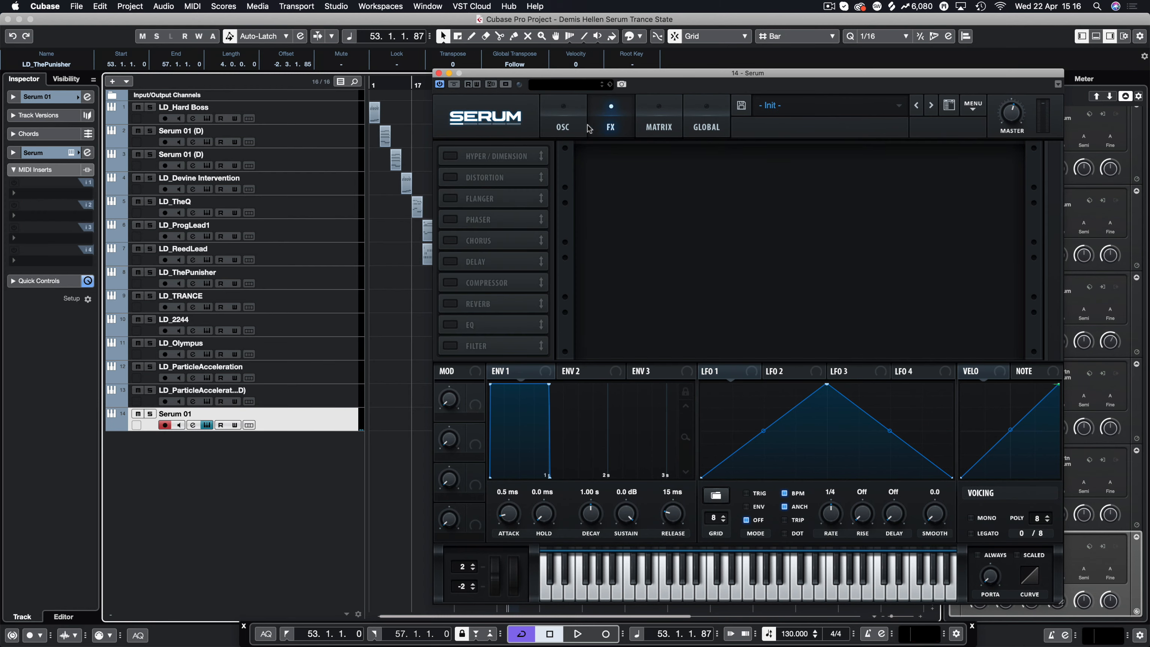
click(565, 123)
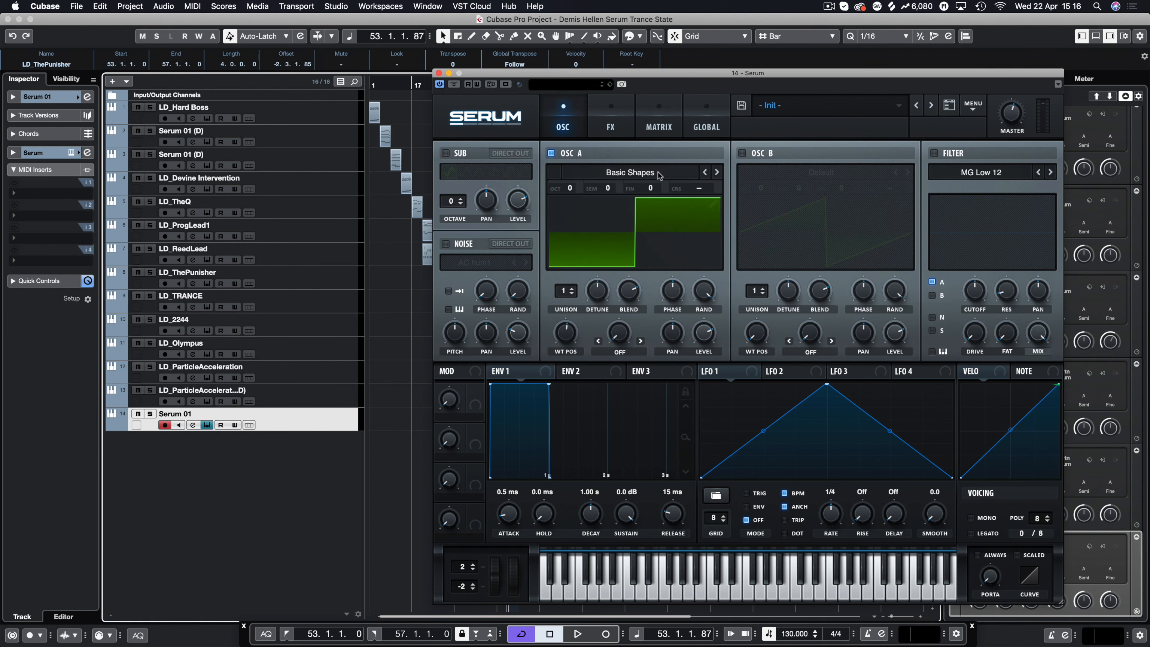
click(614, 351)
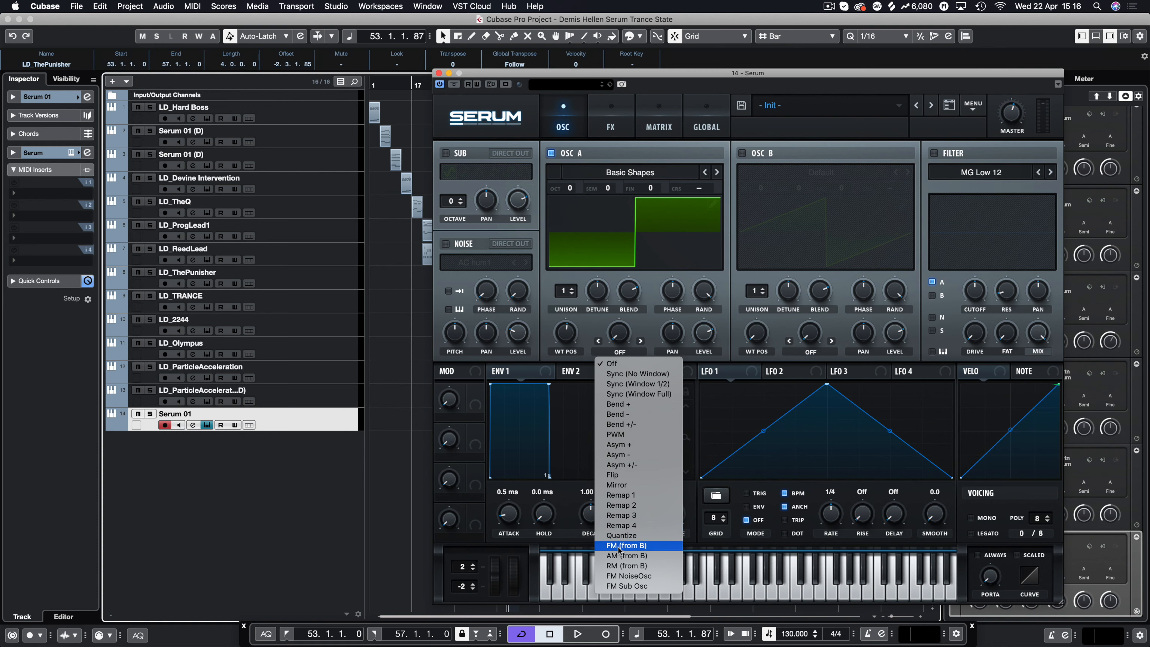
click(653, 548)
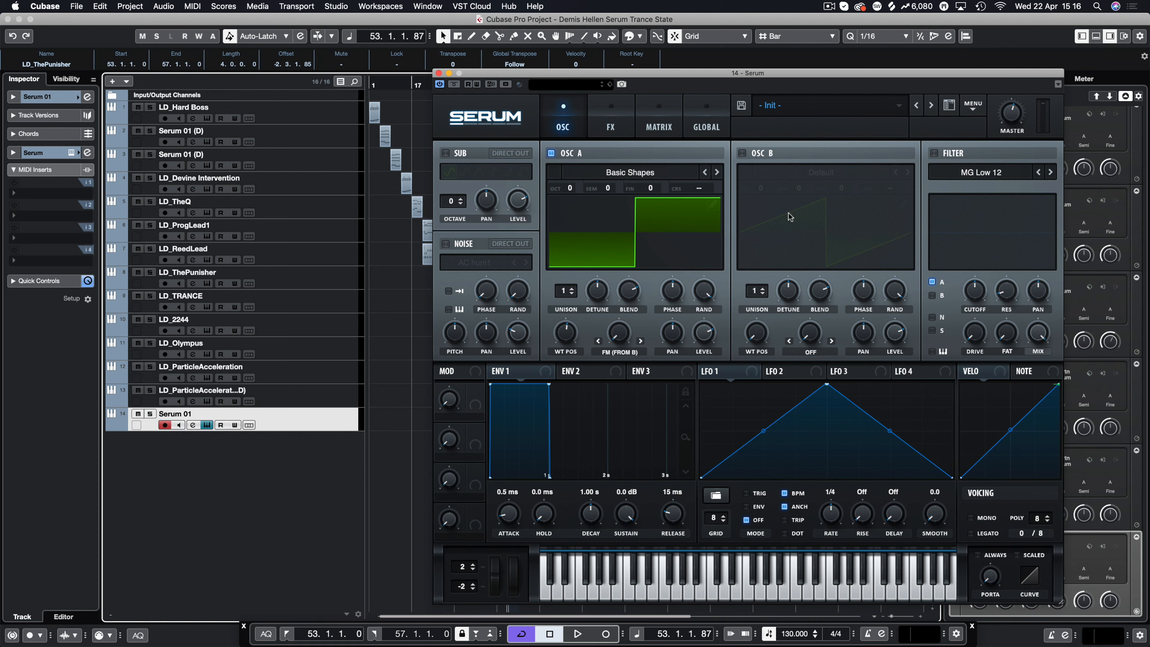
click(623, 355)
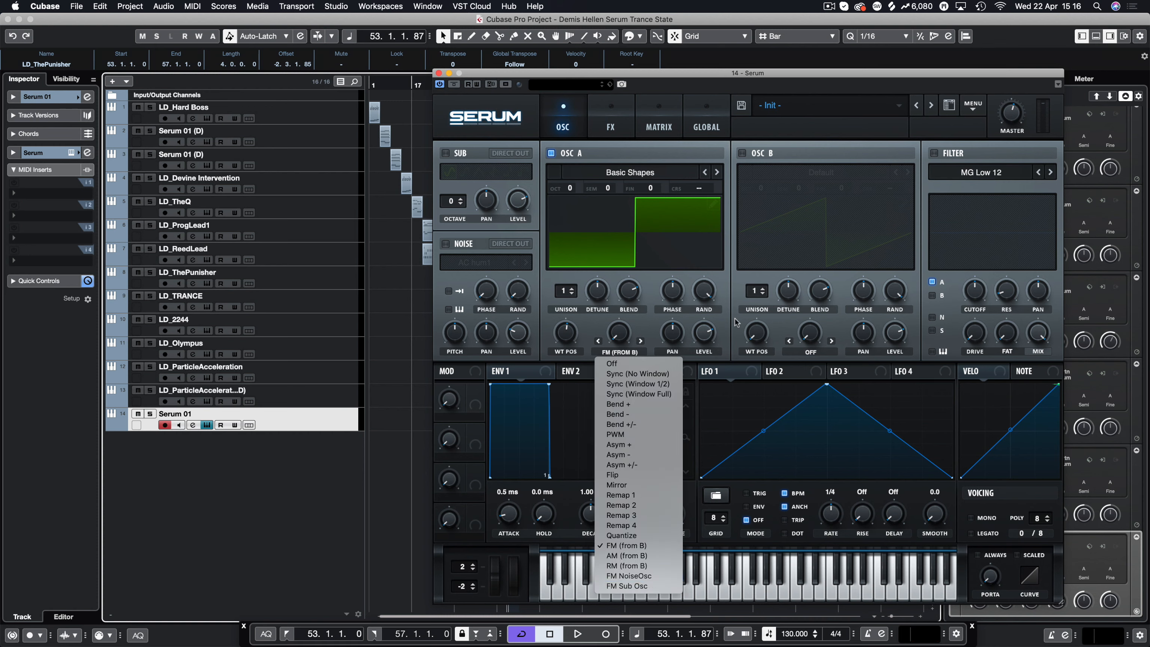
click(755, 149)
click(755, 152)
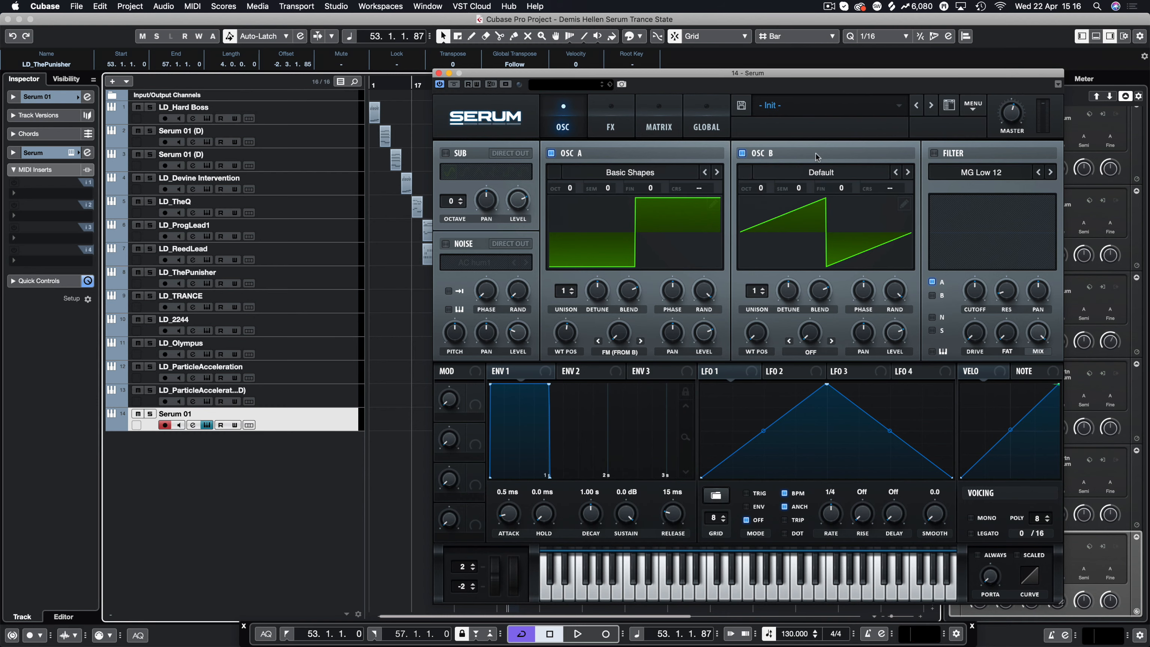
Step: Turn oscillator B's level all the way down and audition the result
drag(899, 333, 881, 494)
key(space)
key(space)
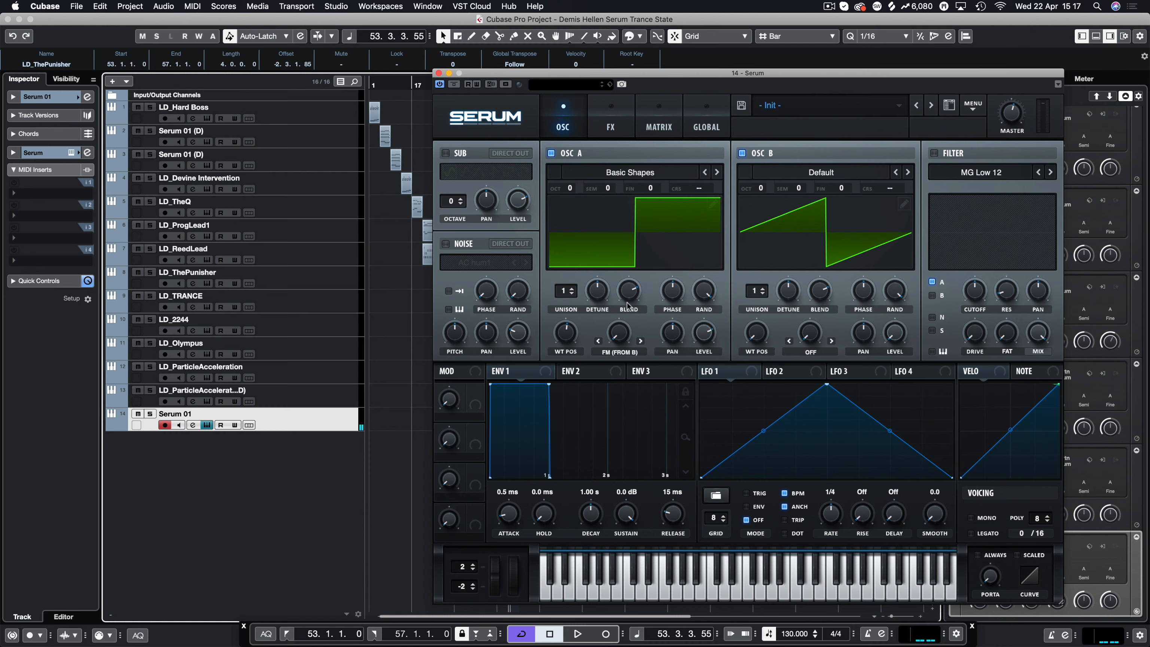
Step: Audition oscillator A without FM warp, and raise its FM (from B) warp amount during playback
drag(619, 330, 612, 358)
key(space)
key(space)
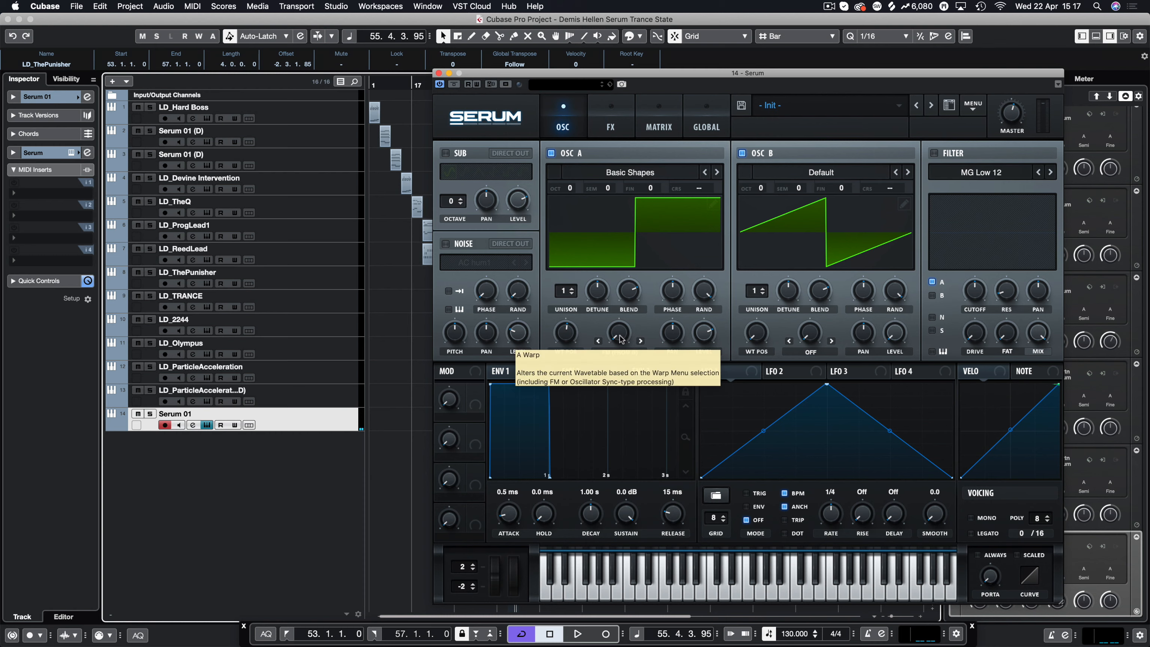
key(space)
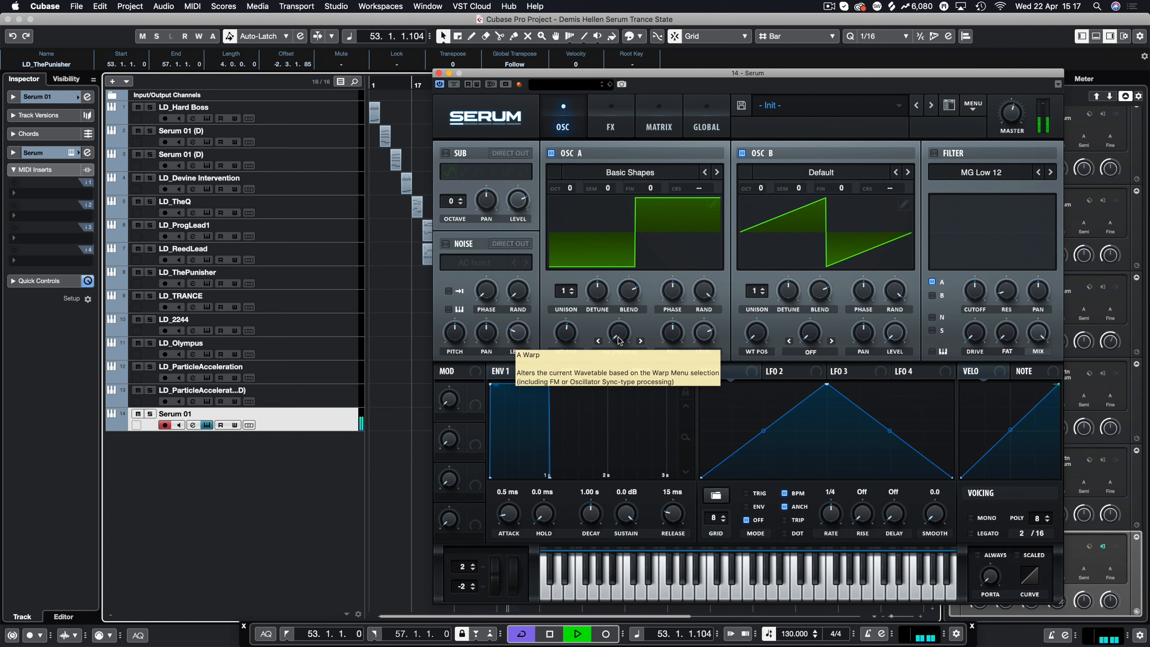
drag(623, 339, 619, 290)
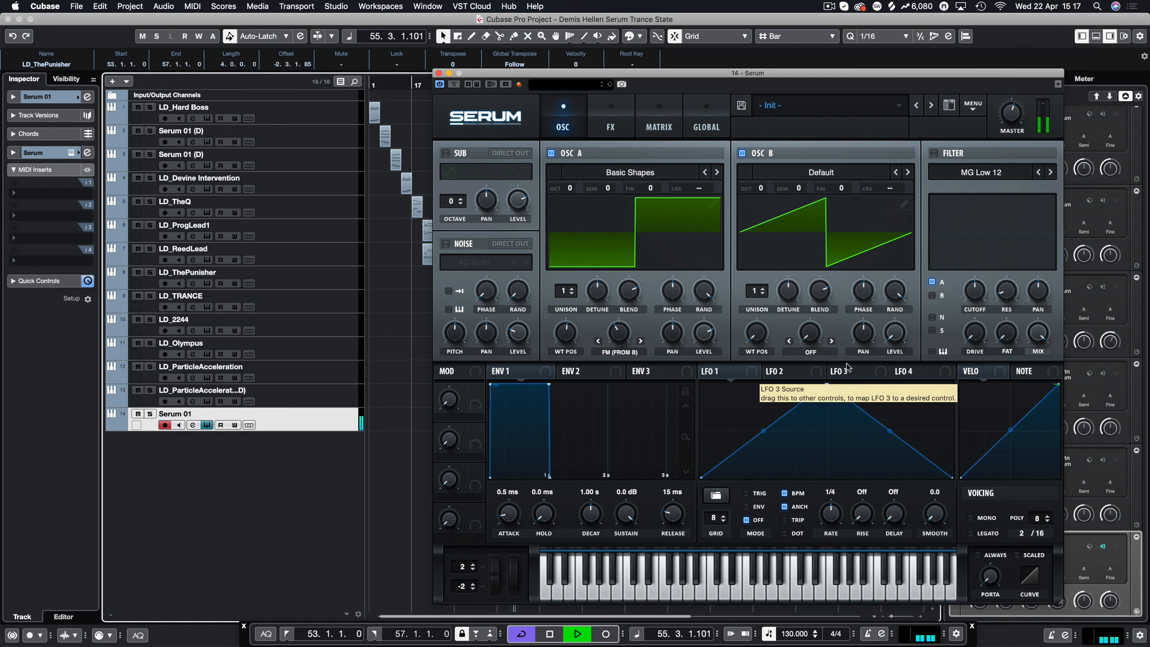
key(space)
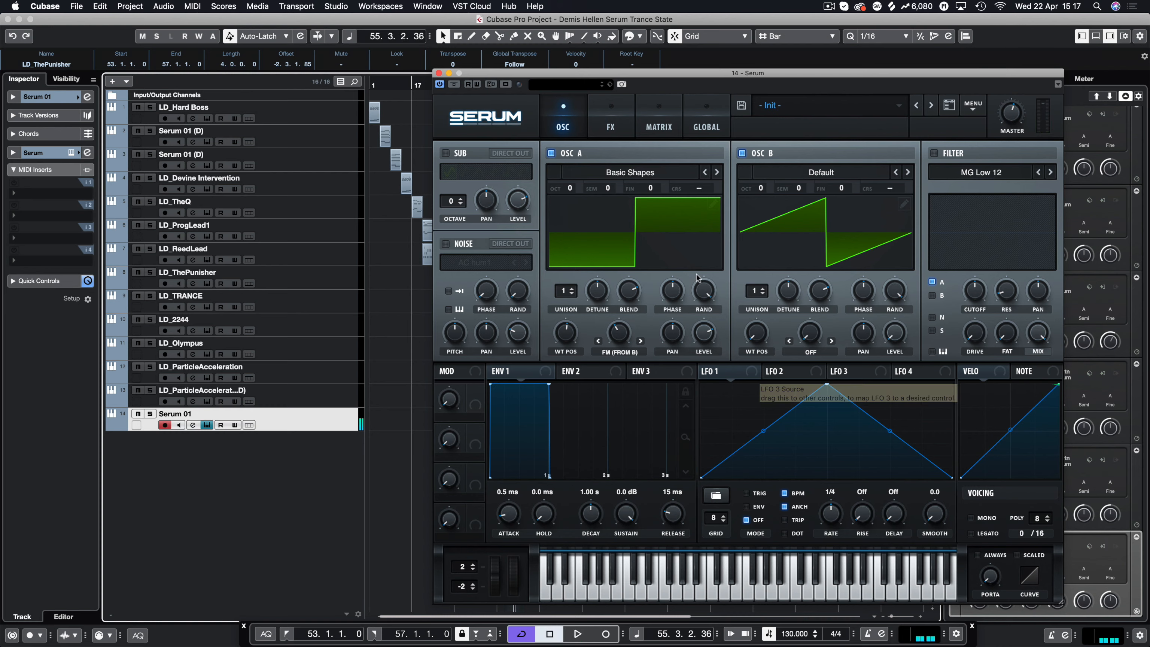
Step: Set oscillator B's warp mode to Mirror and raise its warp amount while auditioning
click(810, 356)
click(821, 492)
key(space)
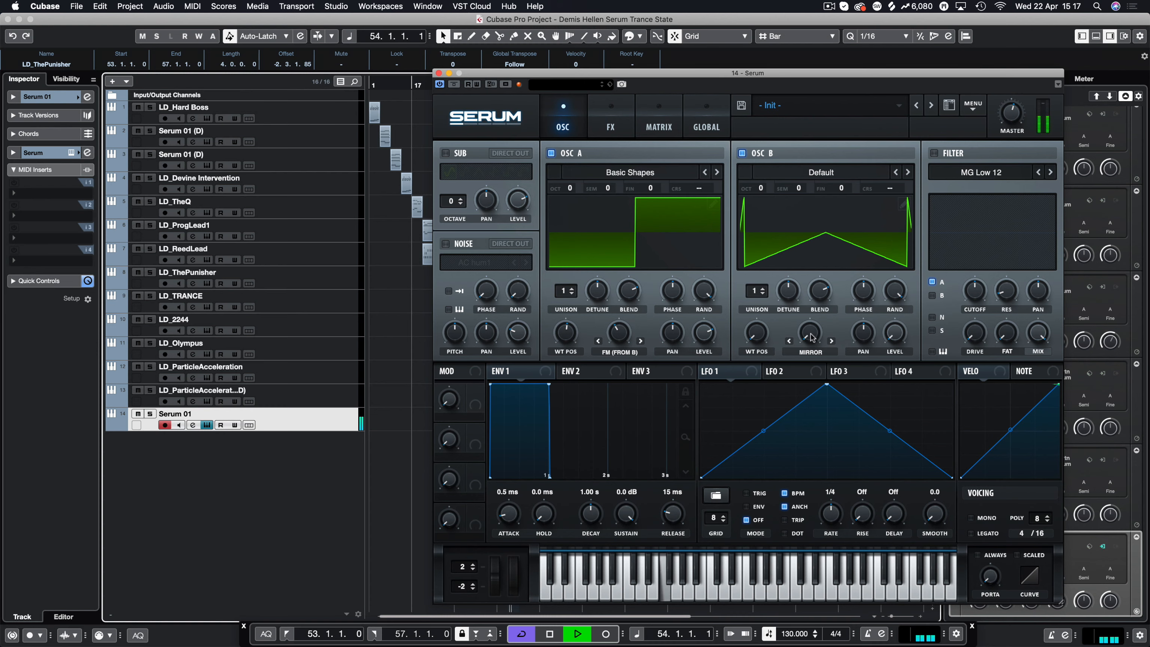
drag(811, 338, 803, 302)
key(space)
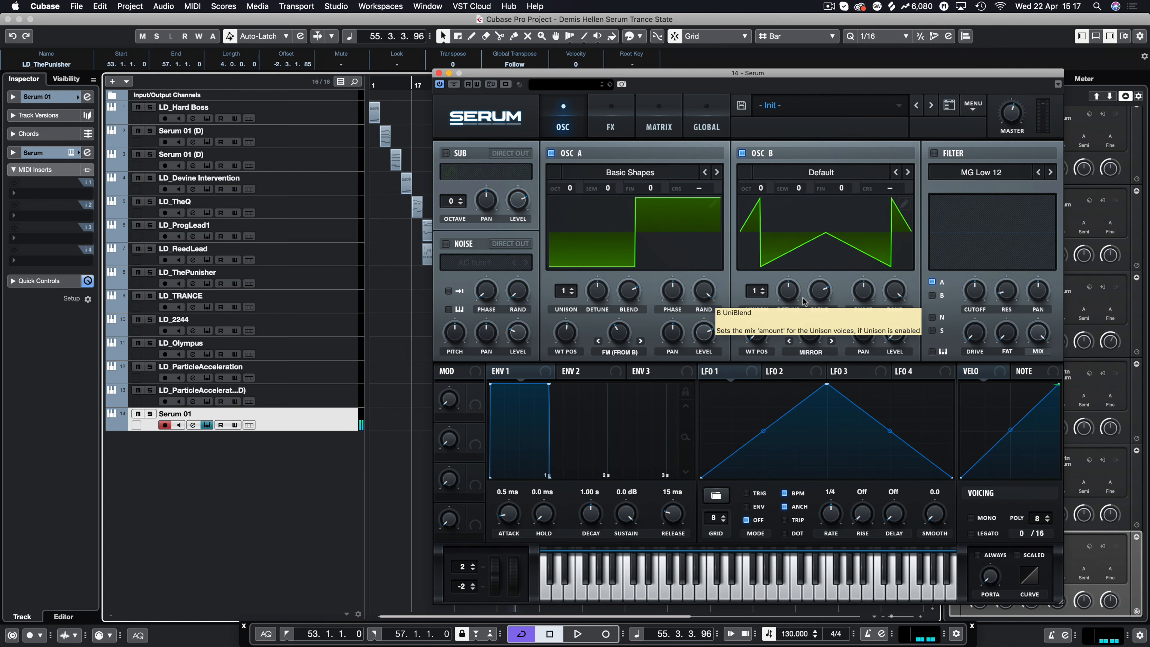
drag(812, 333, 815, 219)
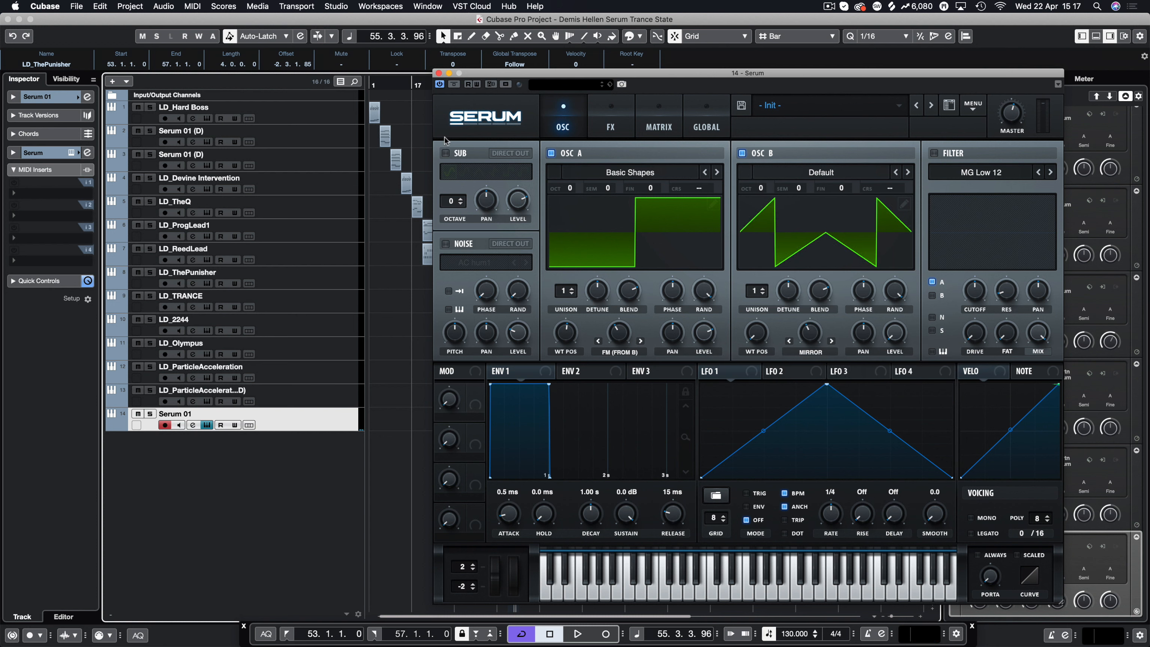
click(446, 243)
click(474, 263)
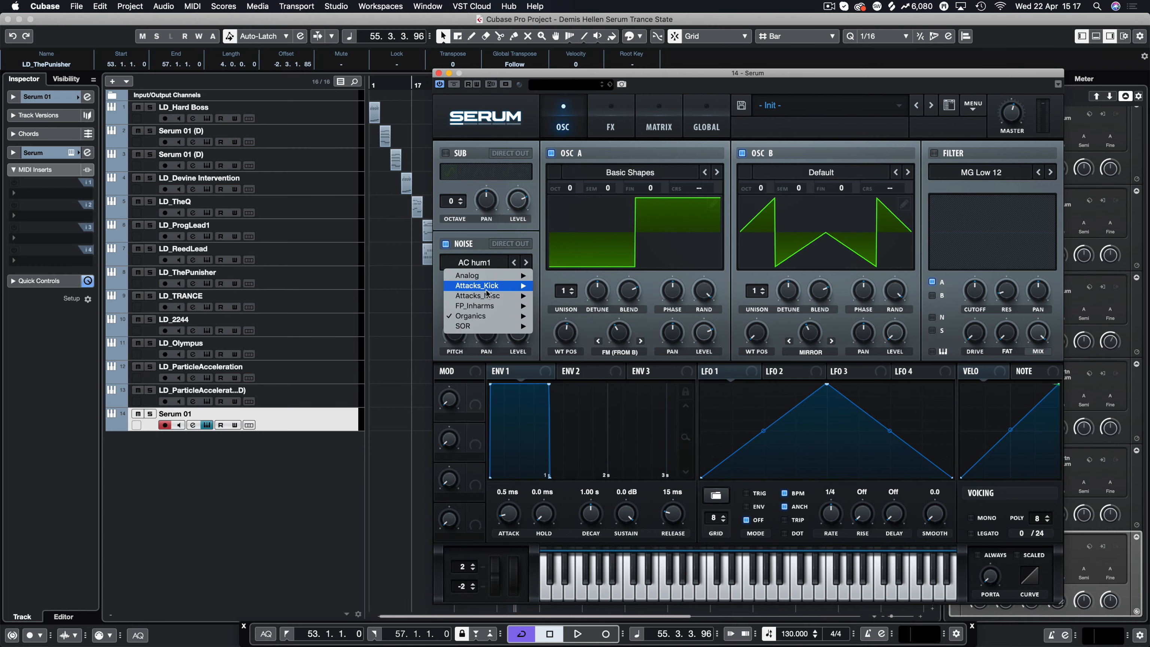
click(450, 246)
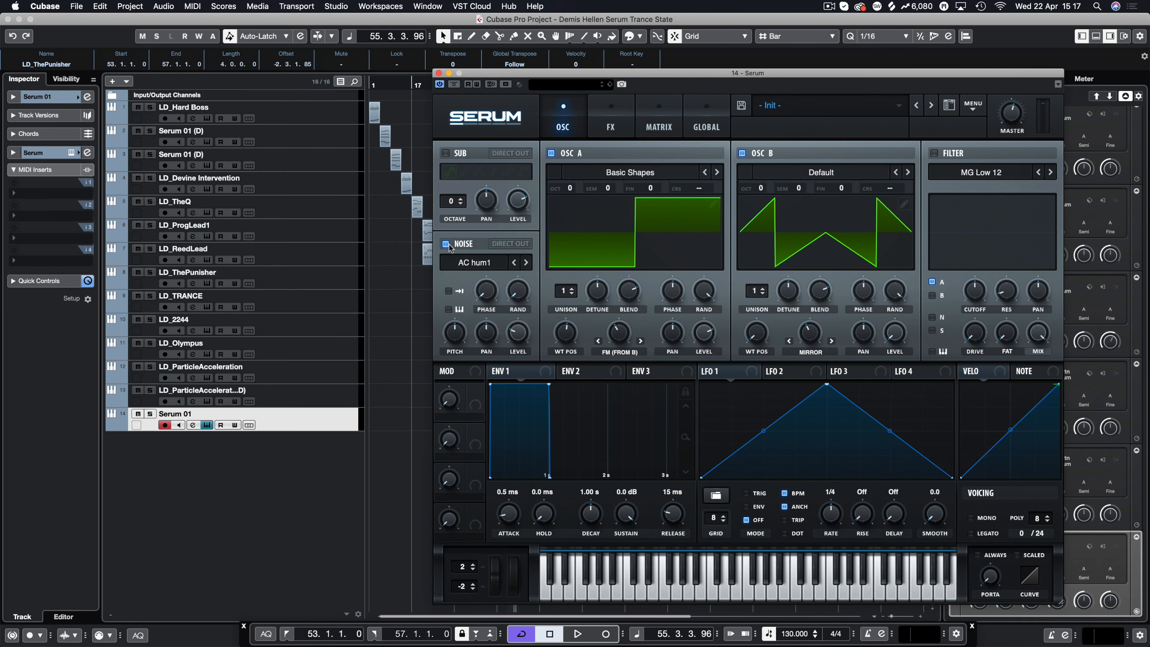
click(447, 244)
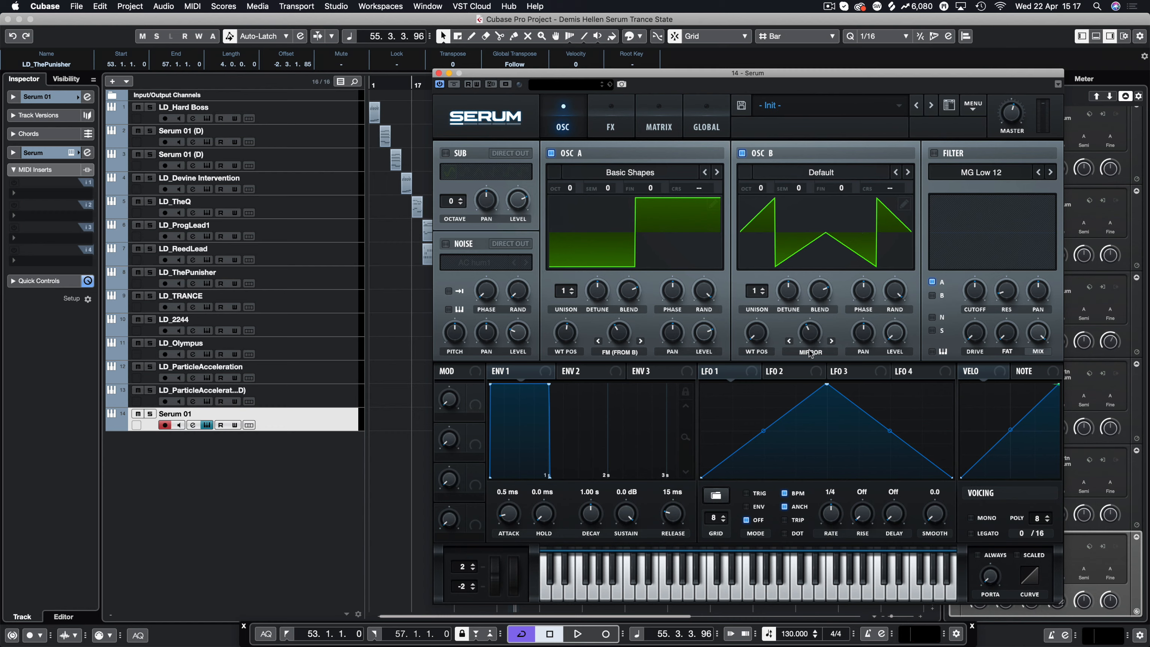
Step: Raise oscillator B's Mirror warp amount further during playback and try oscillator A's octave setting
key(space)
drag(811, 347, 818, 310)
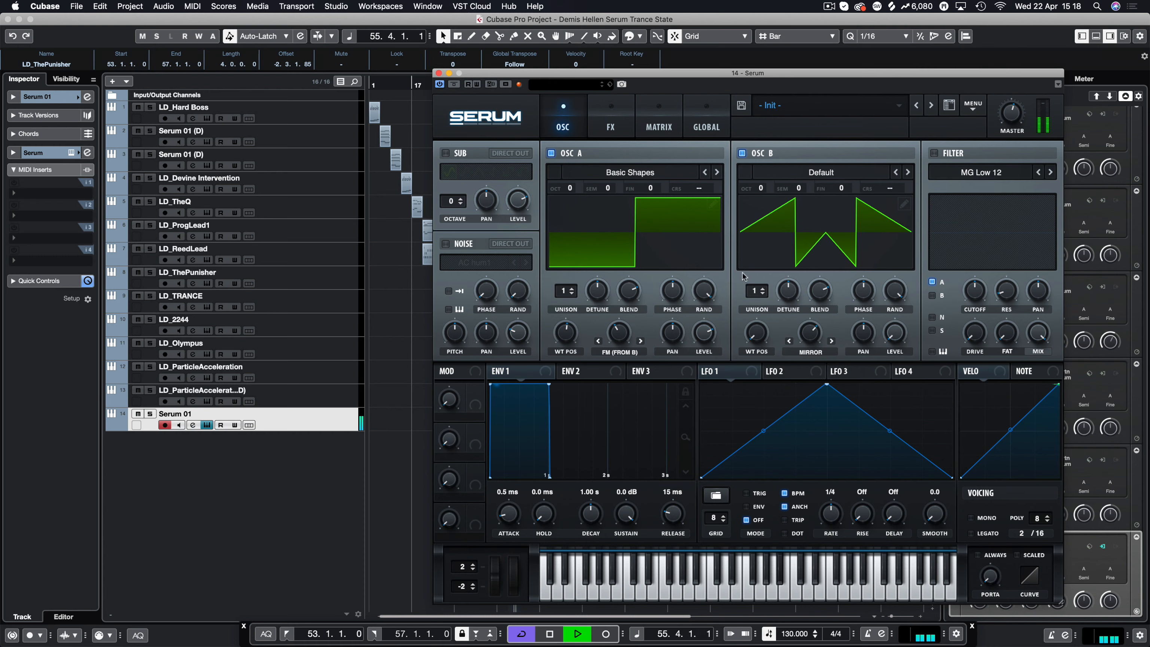
mouse_move(569, 188)
mouse_down()
mouse_move(569, 203)
mouse_move(570, 190)
mouse_up()
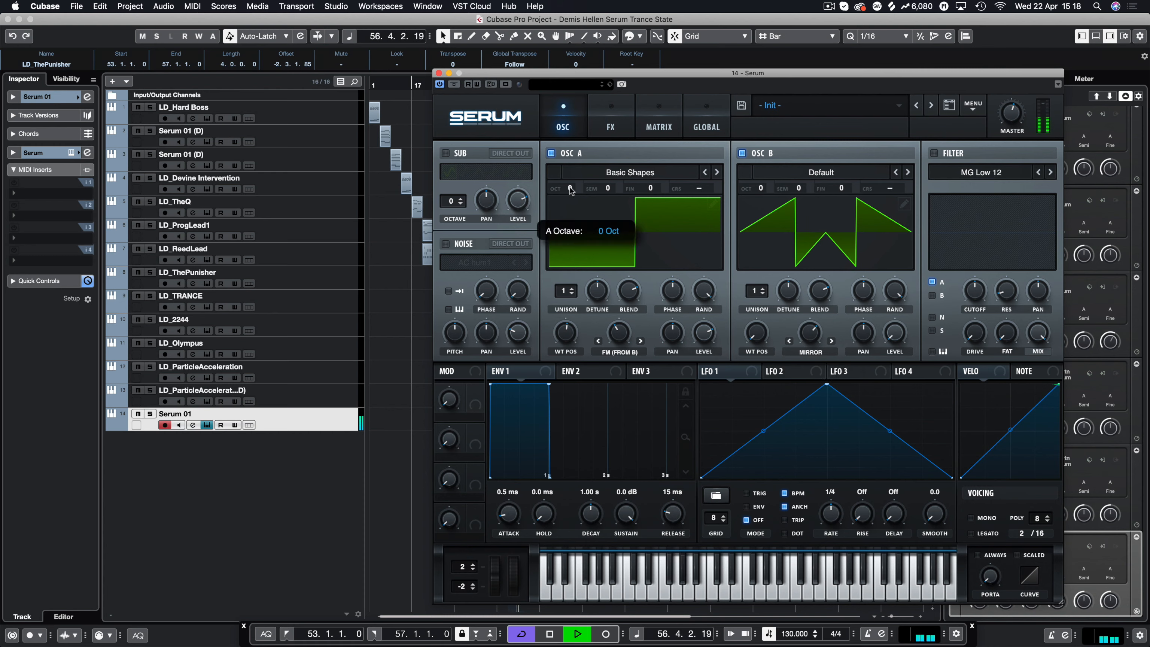
Step: Set oscillator B's warp mode to Bend + and raise its warp amount during playback
click(809, 352)
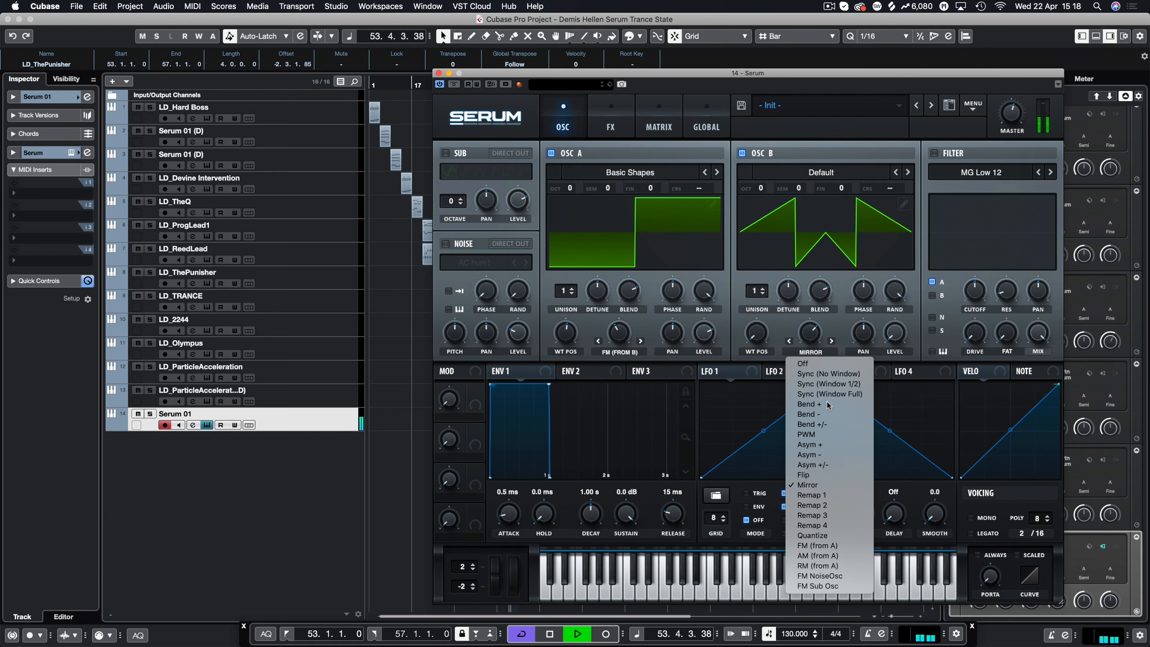
click(827, 404)
drag(810, 332, 824, 271)
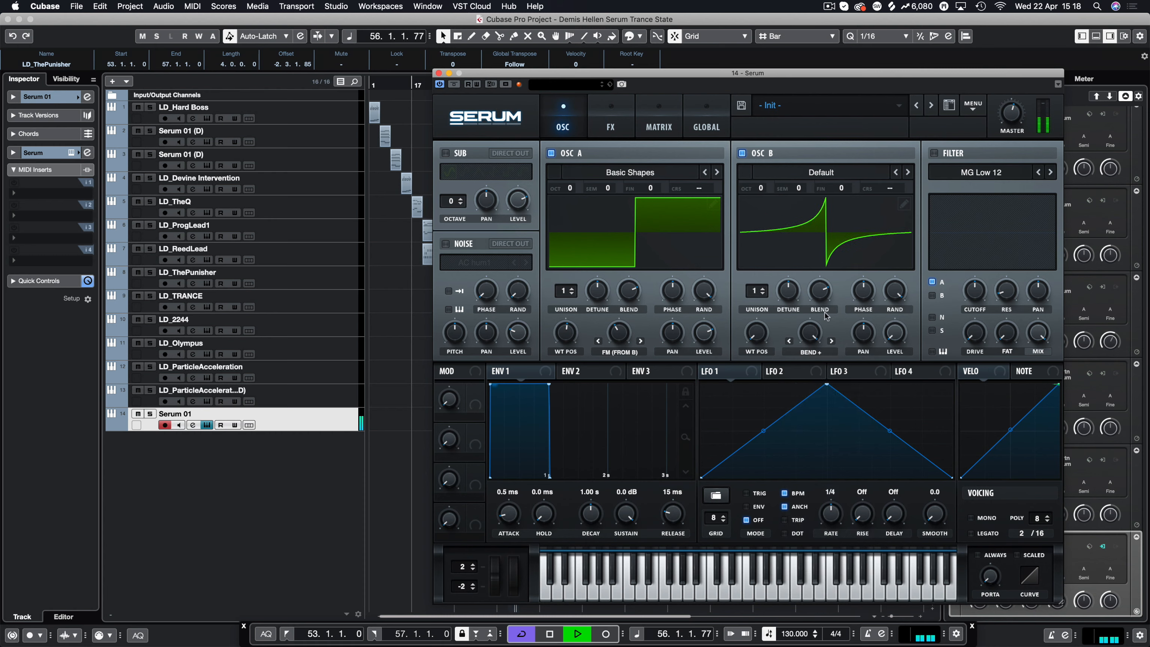
key(space)
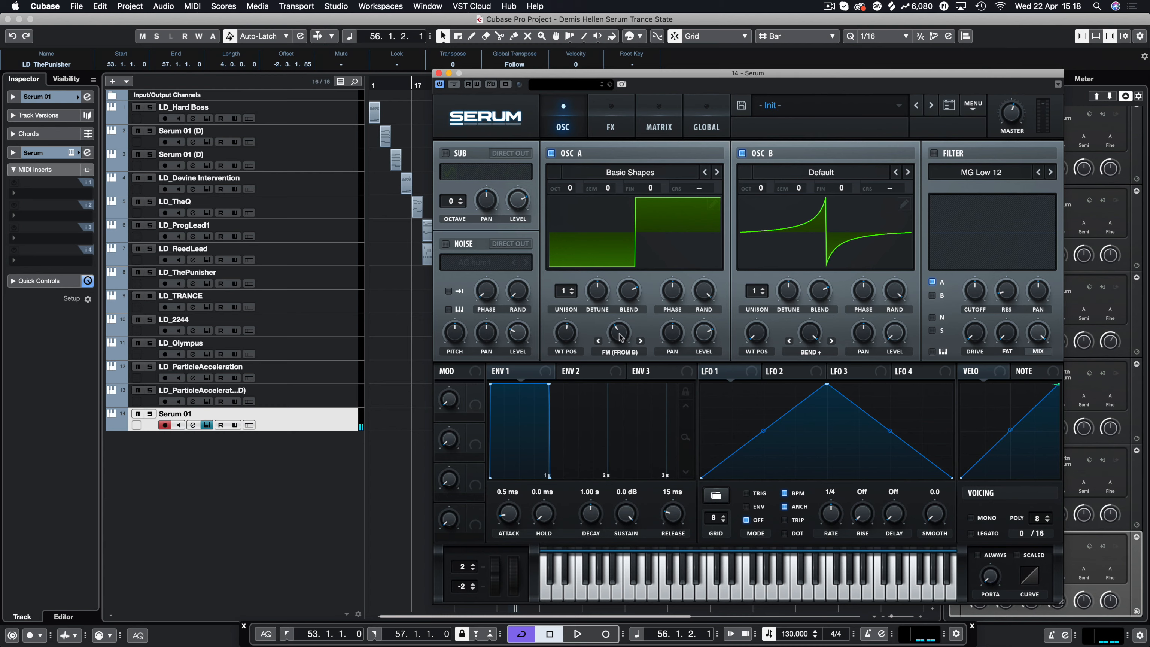
Step: Fine-tune oscillator A's FM (from B) warp amount to 42% during playback
key(space)
mouse_move(621, 336)
mouse_down()
mouse_move(618, 344)
mouse_move(620, 330)
mouse_up()
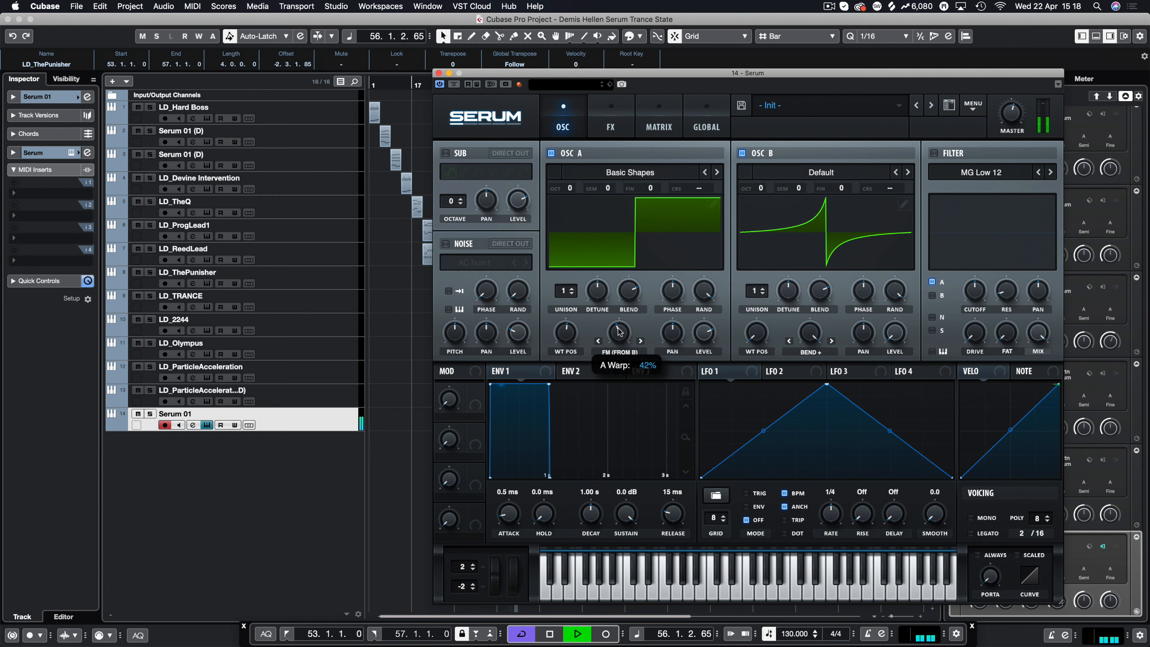
key(space)
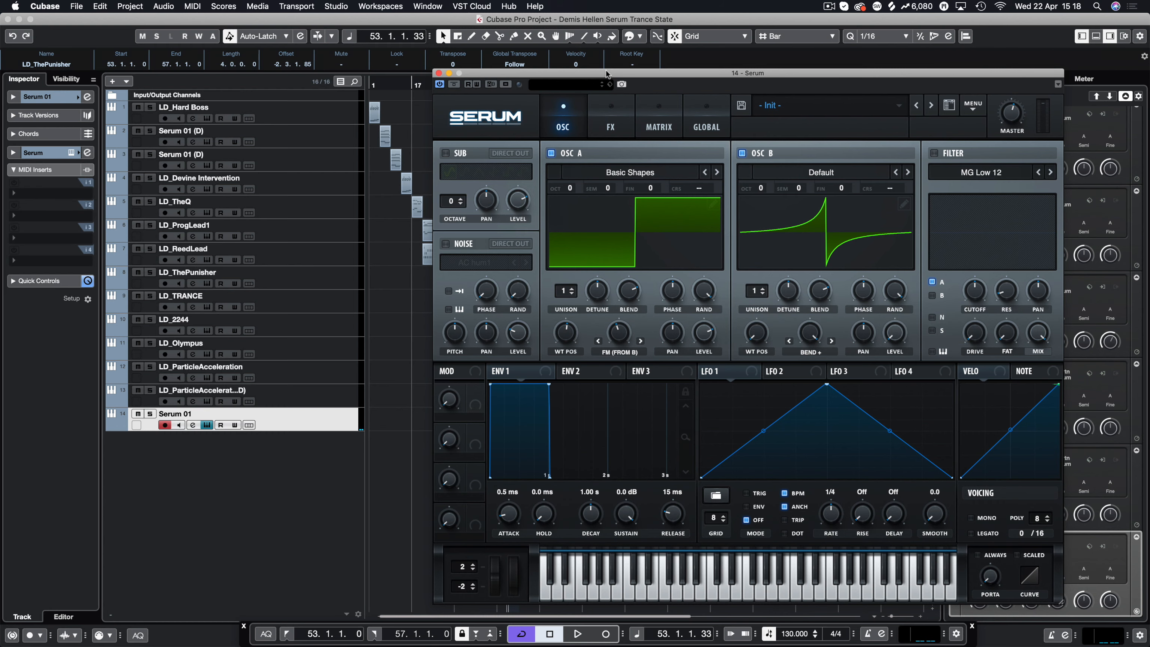
Step: Shape envelope 2 into a short pluck with a 373 ms decay and 0% sustain
drag(607, 74, 479, 51)
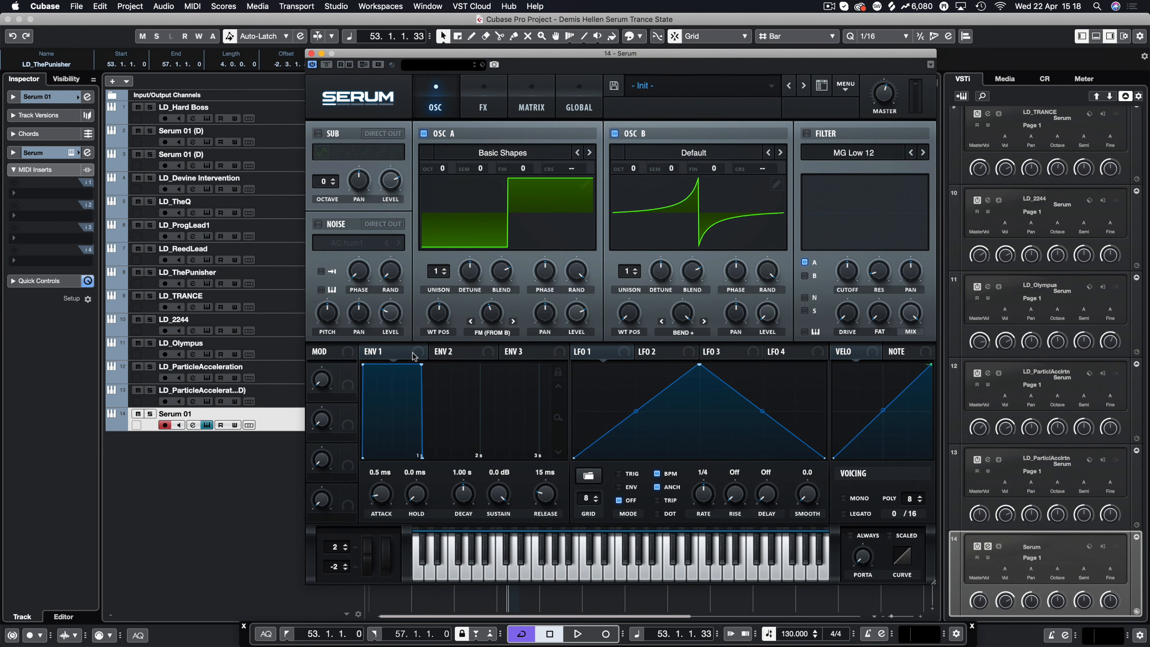
click(464, 355)
drag(422, 371, 376, 465)
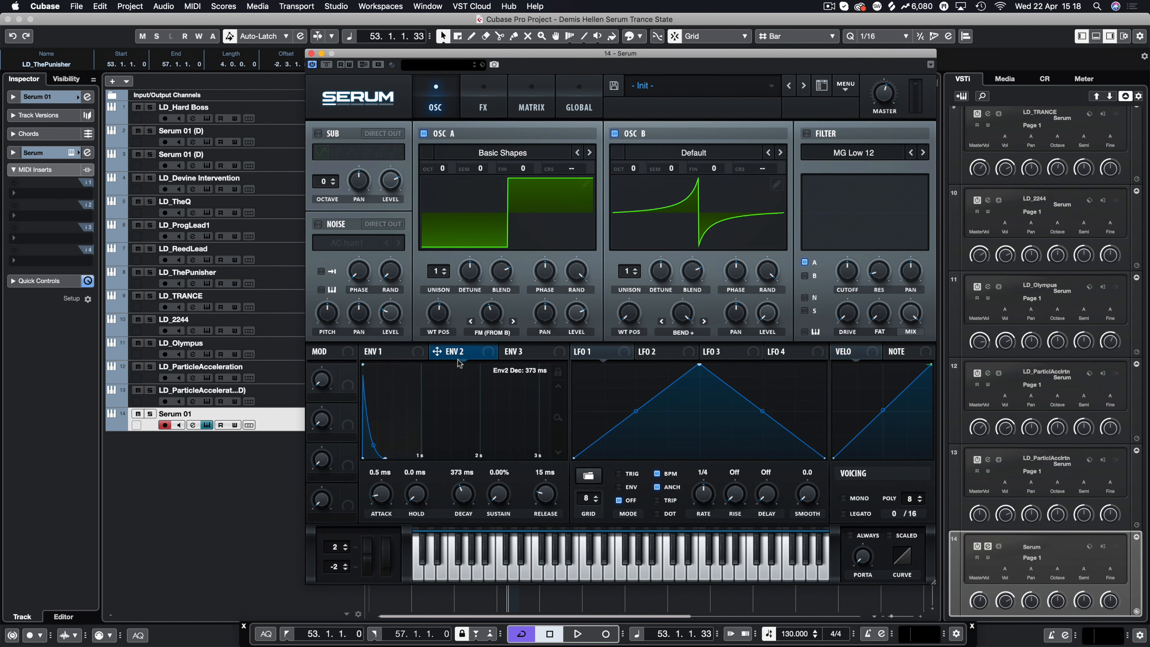
Step: Enable the filter with the type following MG Low 12, assign Env 2 to its cutoff, and display the modulation matrix
click(807, 134)
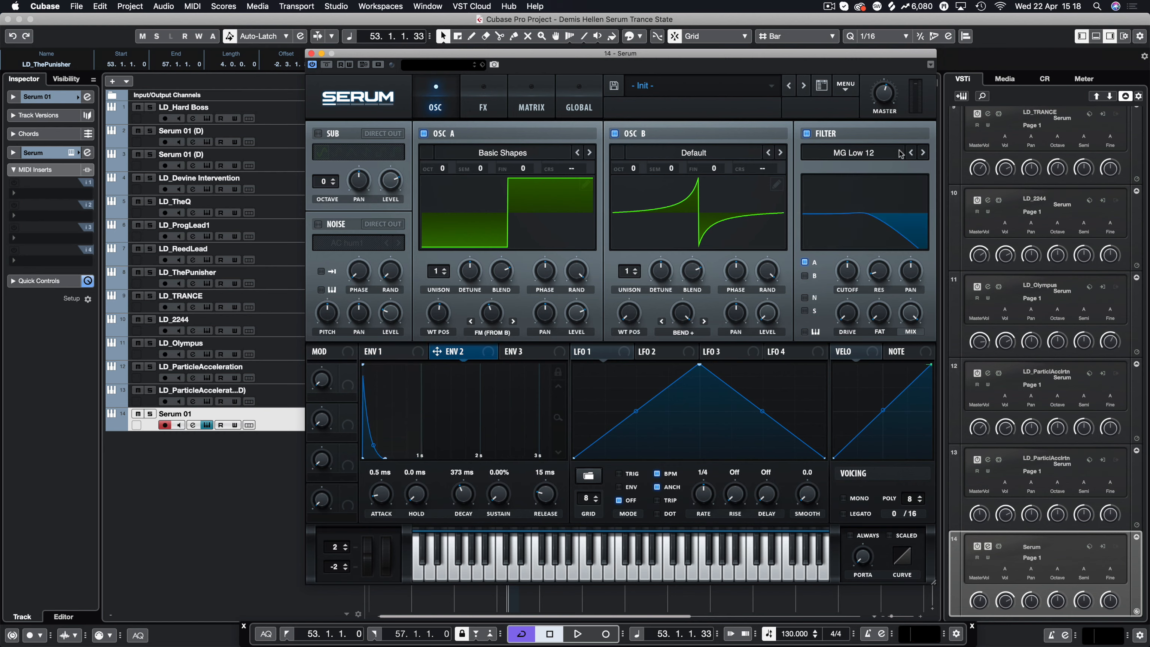
click(924, 153)
drag(437, 354, 848, 272)
click(531, 107)
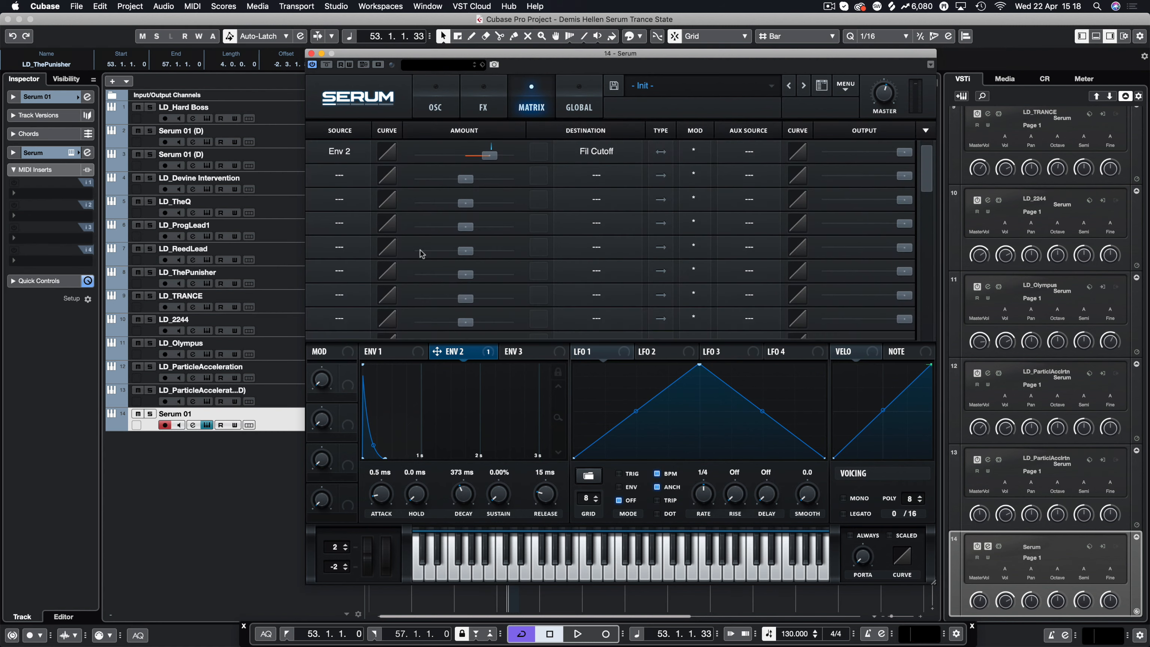
Step: Lower the filter cutoff, adjust its Env 2 modulation, and lengthen envelope 2 to a 773 ms decay with 4.61% sustain during playback
click(436, 95)
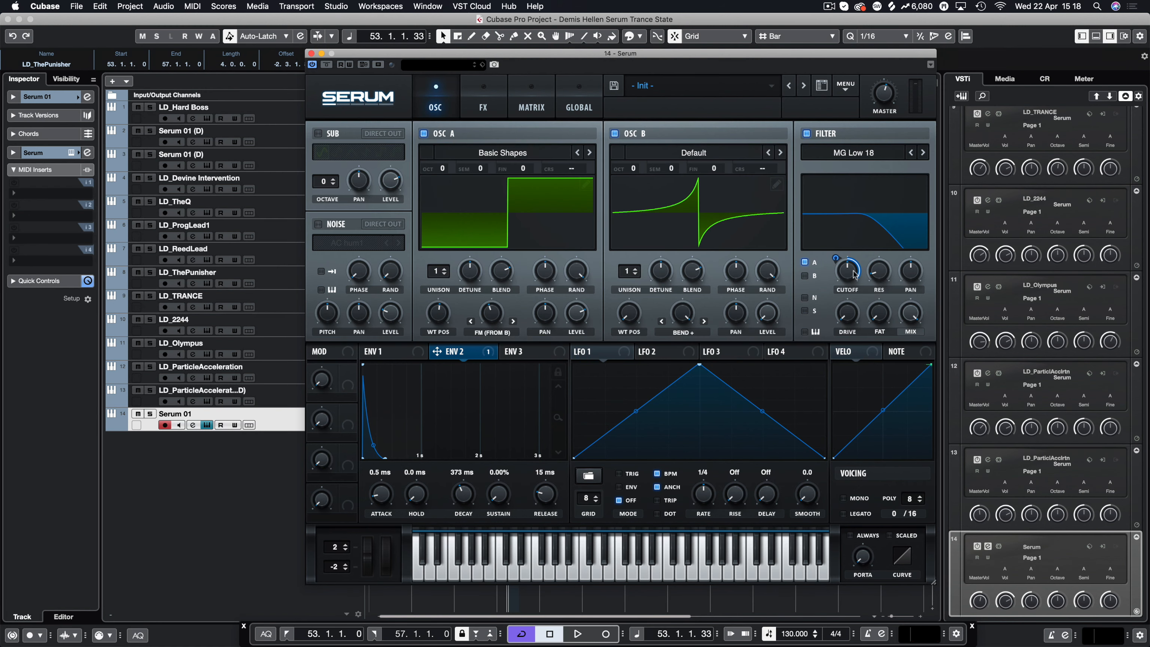
drag(854, 272, 836, 297)
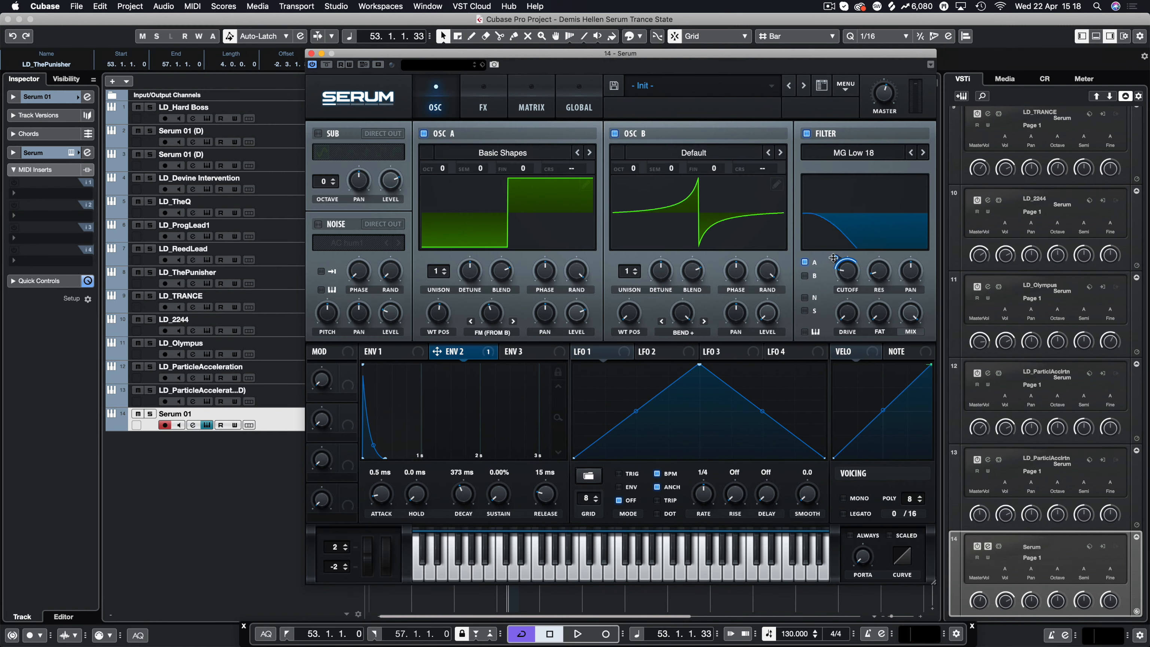
key(space)
drag(836, 271, 841, 244)
mouse_move(462, 496)
mouse_down()
mouse_move(493, 493)
mouse_move(462, 490)
mouse_up()
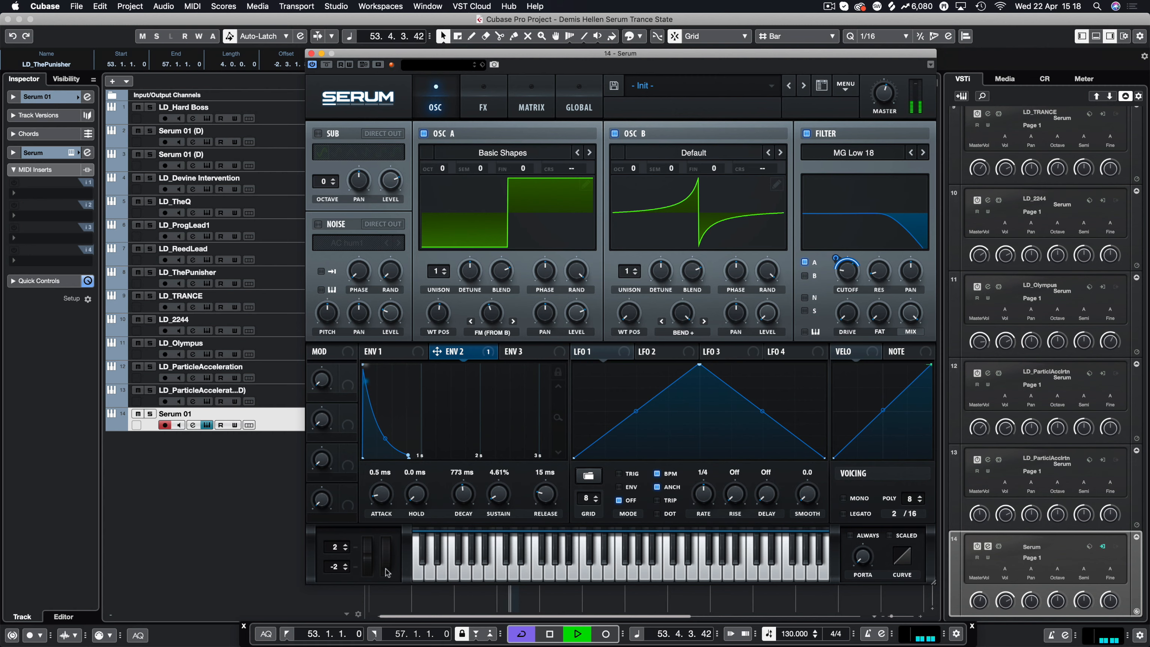
key(space)
Step: Assign the mod wheel to the filter cutoff and sweep it during playback
drag(317, 355, 852, 273)
key(space)
drag(388, 573, 390, 540)
drag(404, 492, 400, 604)
key(space)
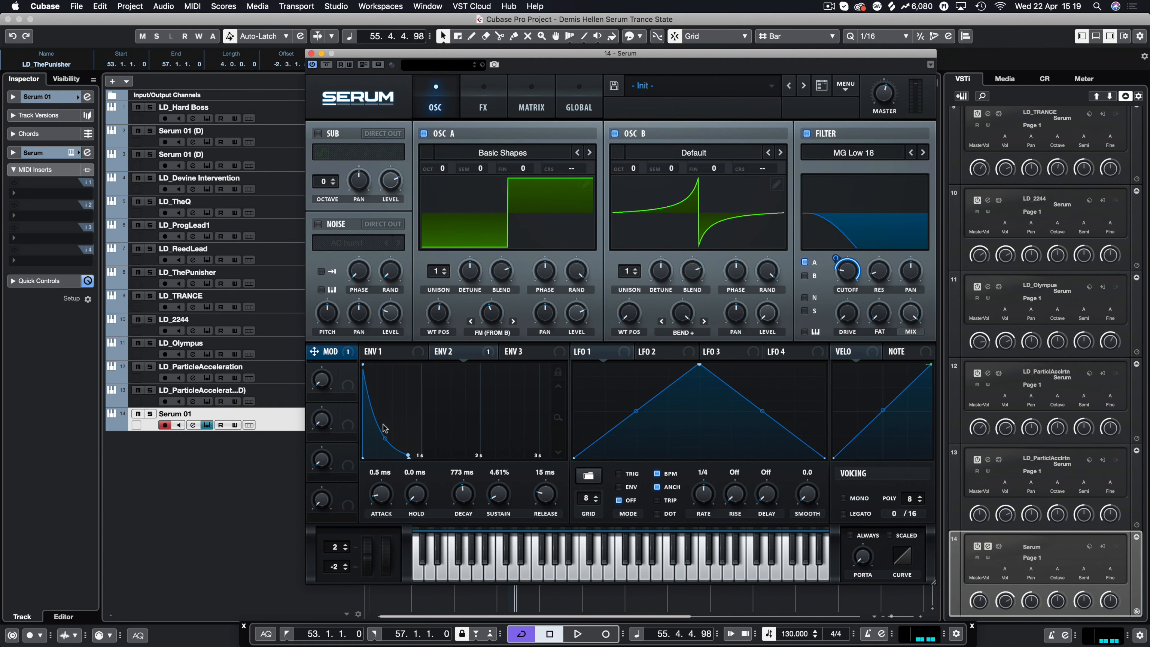
Step: Display envelope 1 and audition the mod wheel's filter sweep again during playback
click(397, 356)
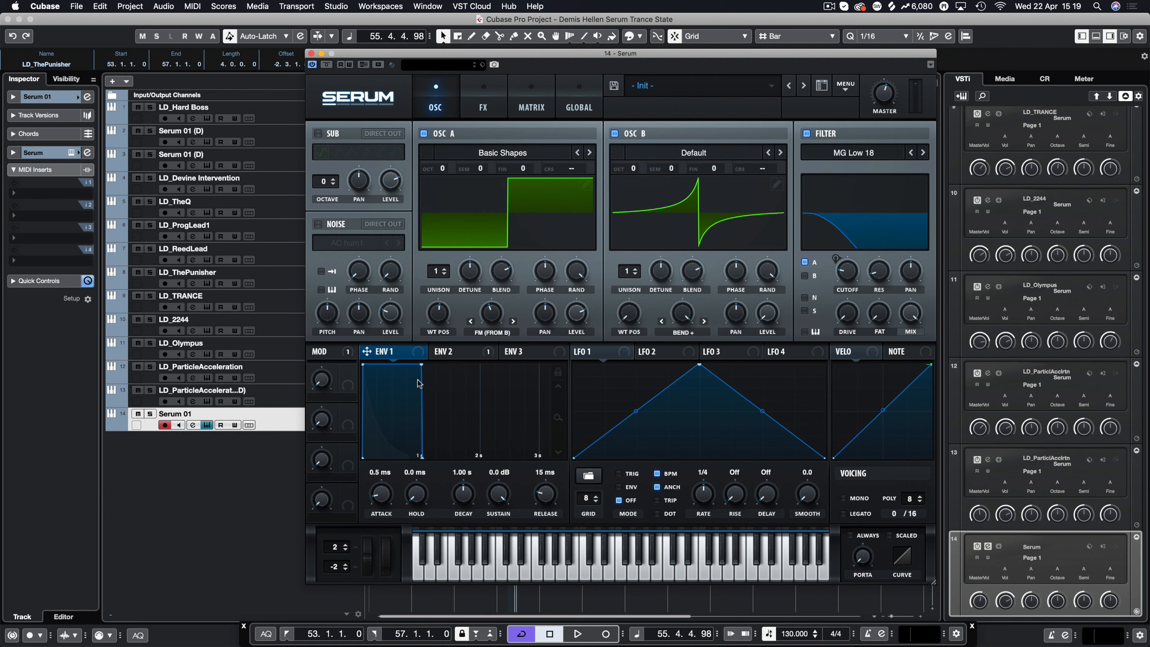
drag(387, 562, 396, 435)
key(space)
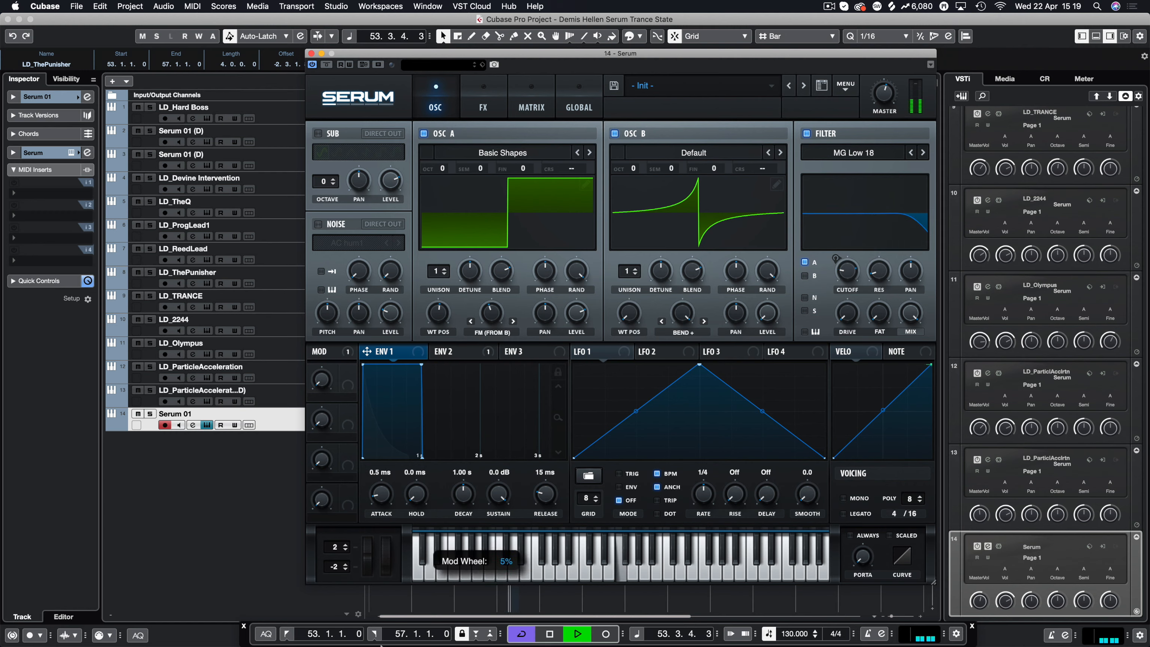
key(space)
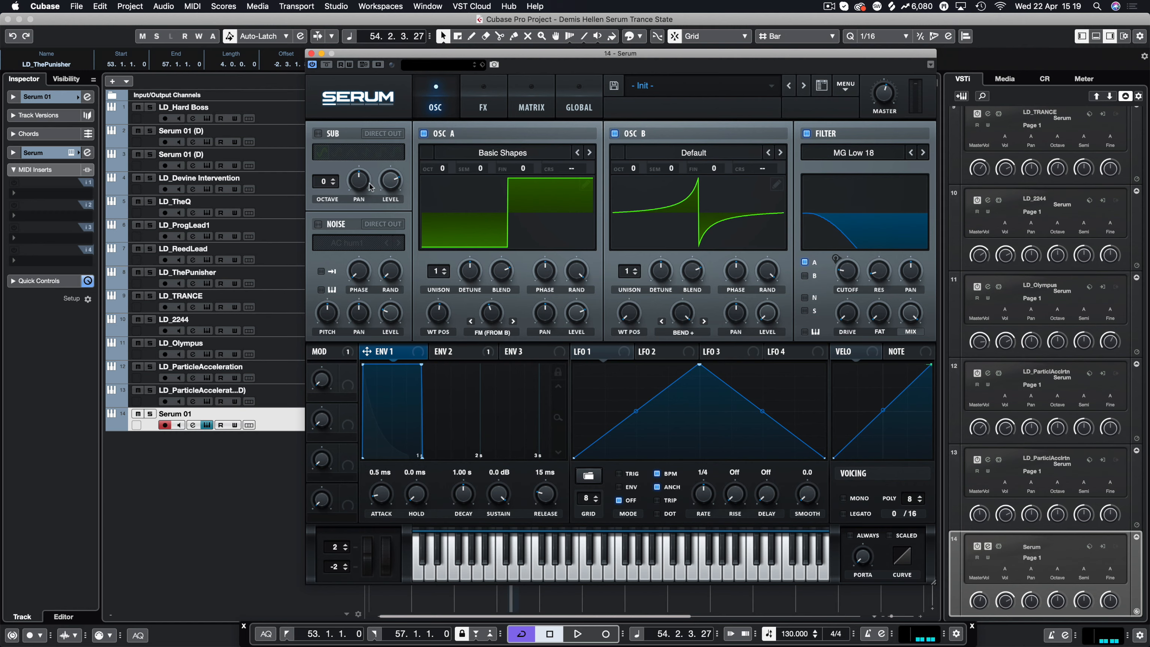
Step: Enable distortion at the start of the effects chain with a Pre high-pass filter at 96 Hz and Q 0.1
click(497, 104)
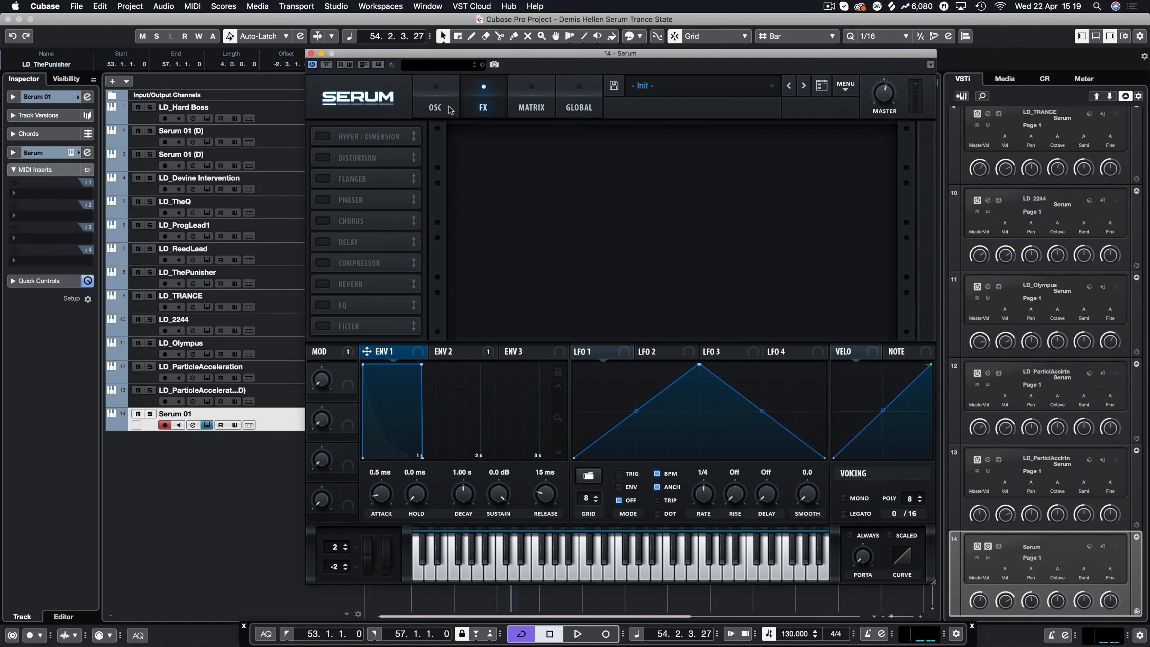
click(324, 159)
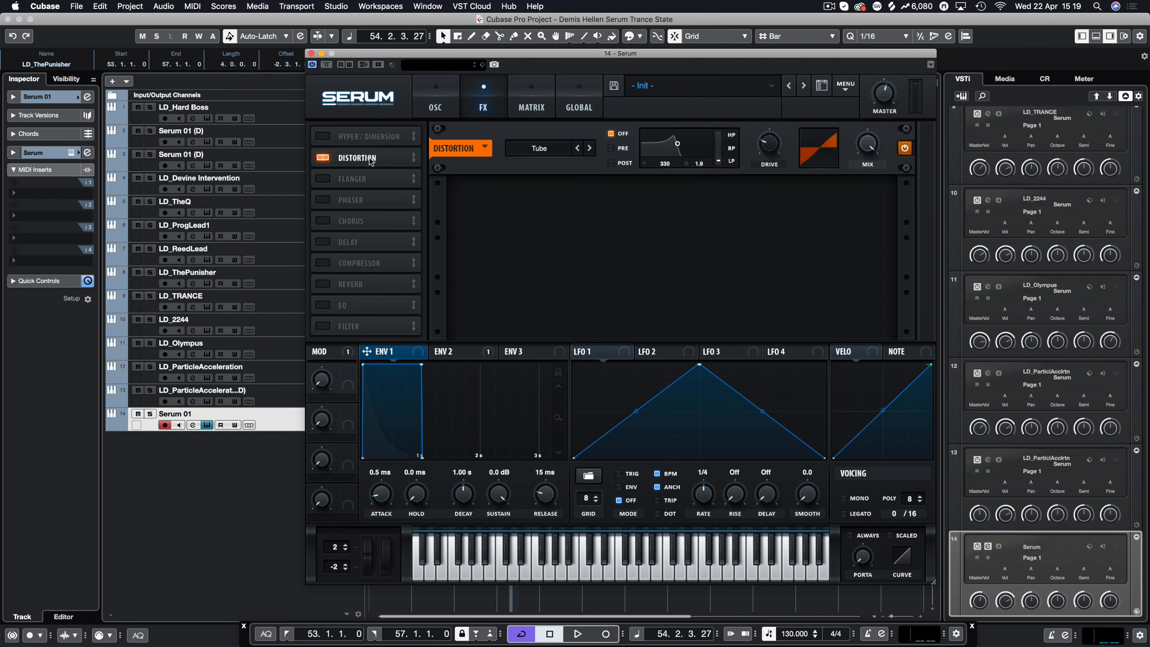
drag(372, 161, 380, 126)
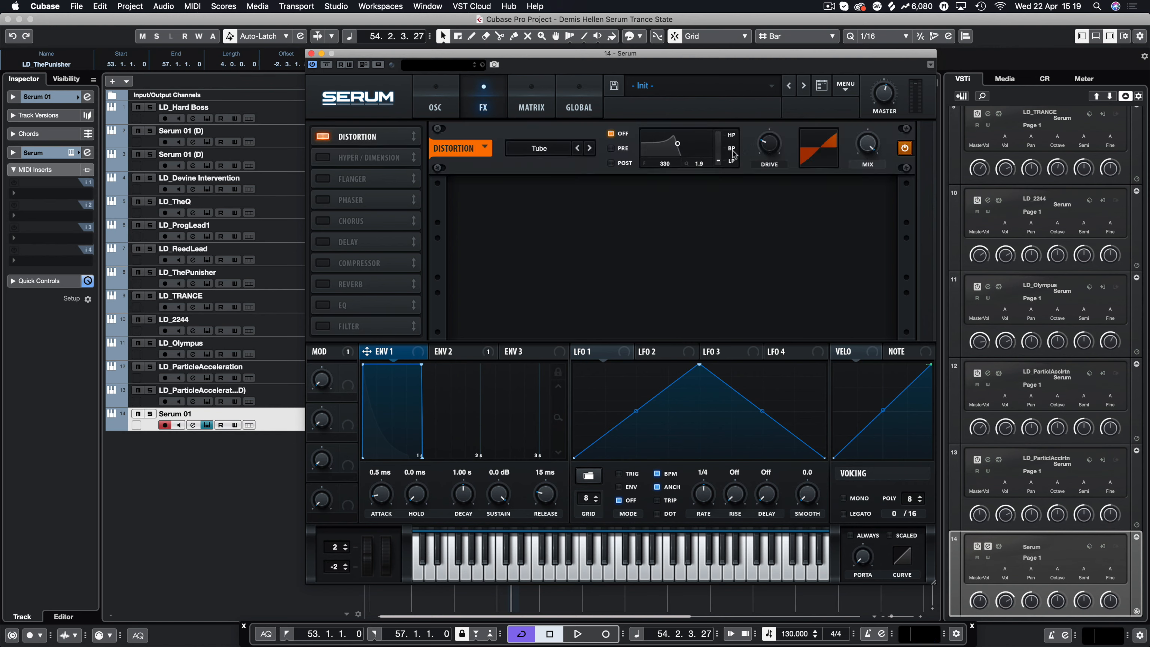
drag(734, 154, 721, 123)
drag(718, 53, 745, 36)
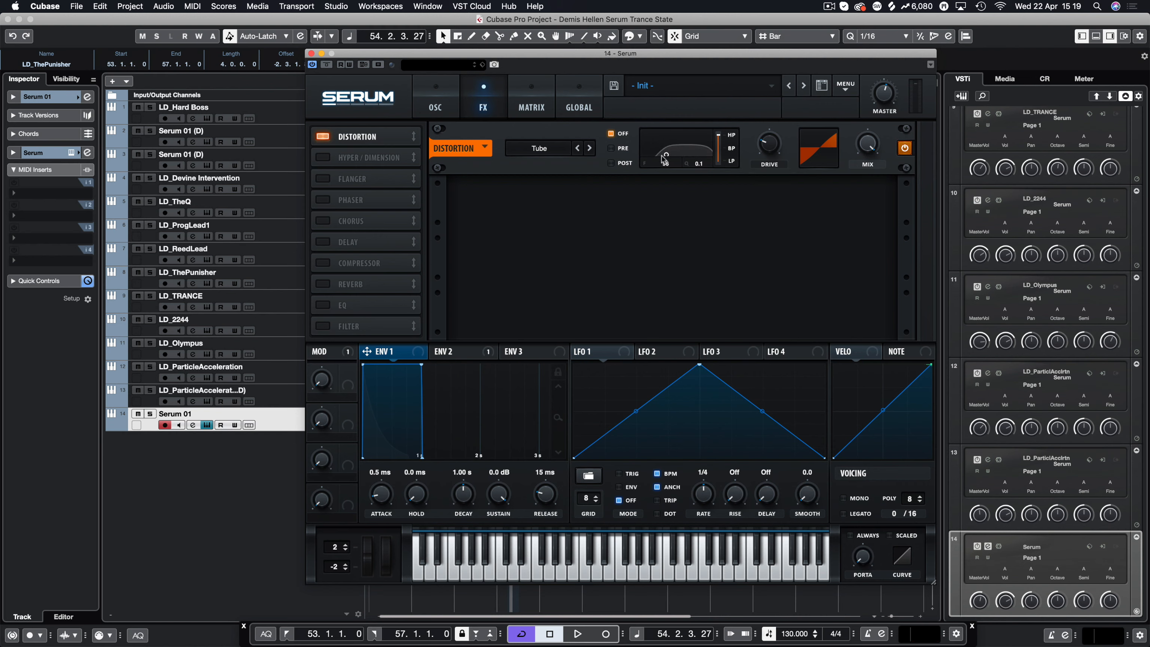
click(612, 149)
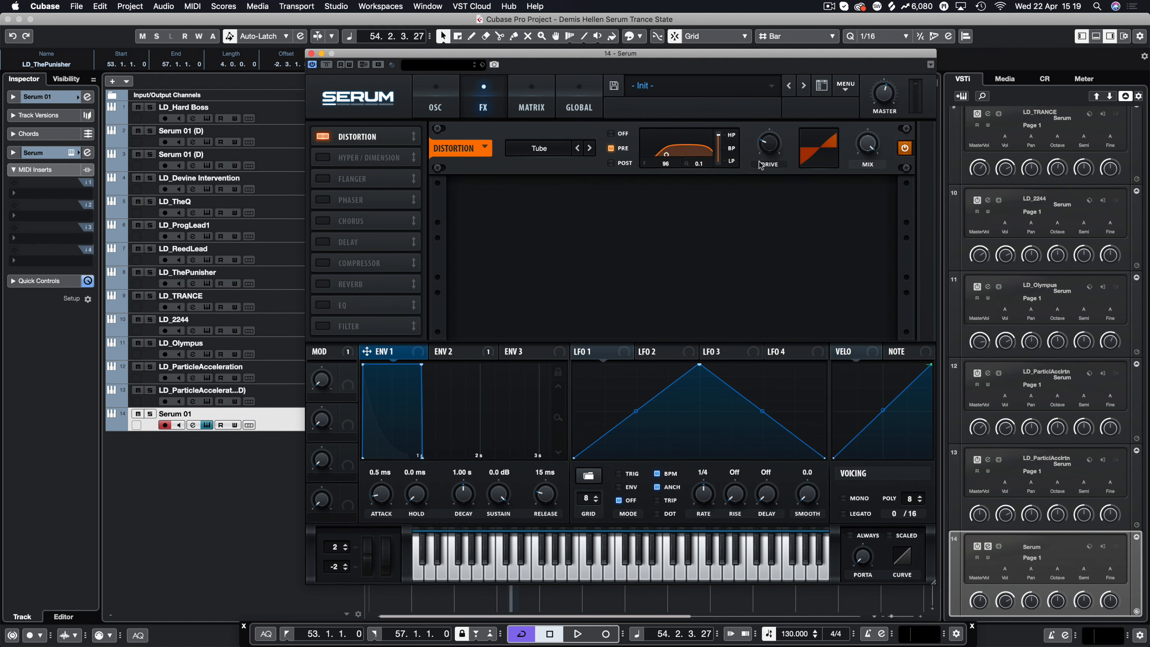
Step: Try the Tube distortion with a higher drive and a lower mix during playback
key(space)
drag(769, 146, 772, 101)
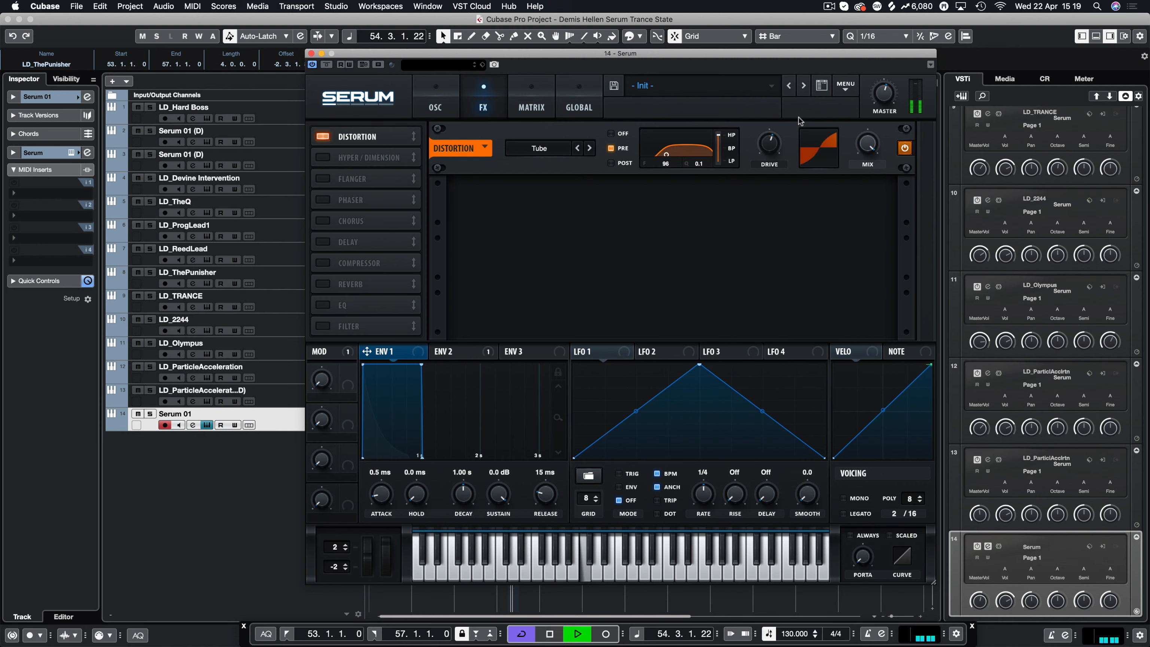
drag(770, 144, 785, 87)
drag(867, 144, 850, 182)
key(space)
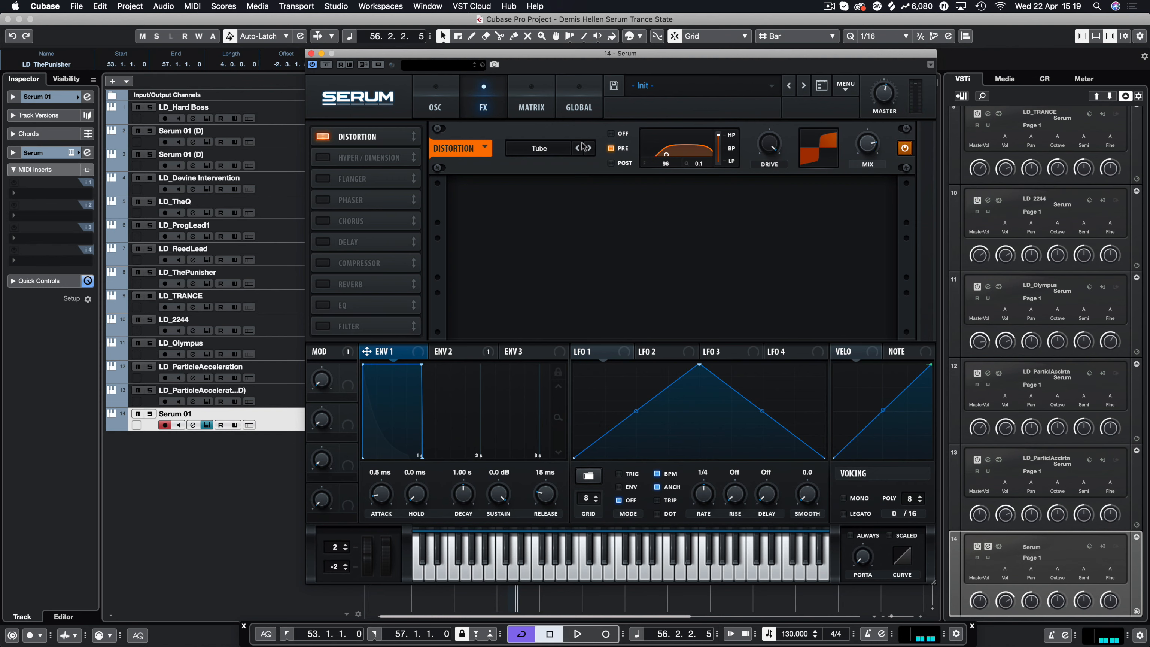
Step: Change the distortion type to Zero-Square, then reduce its drive and raise its mix during playback
click(555, 149)
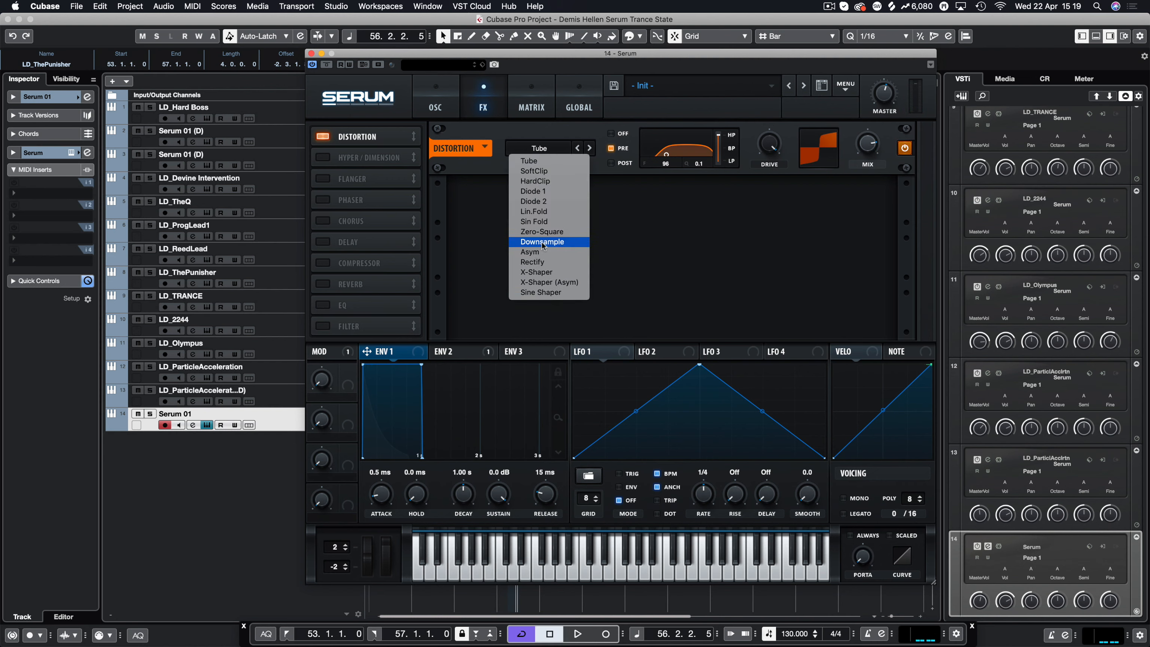
click(562, 232)
key(space)
drag(770, 144, 771, 161)
drag(867, 146, 861, 115)
mouse_move(770, 144)
mouse_down()
mouse_move(772, 85)
mouse_move(773, 154)
mouse_up()
Step: Compare band-pass and high-pass settings of the distortion filter, settling on high-pass at 195 Hz, and set the drive to 86%
mouse_move(674, 159)
mouse_down()
mouse_move(687, 159)
mouse_move(674, 159)
mouse_up()
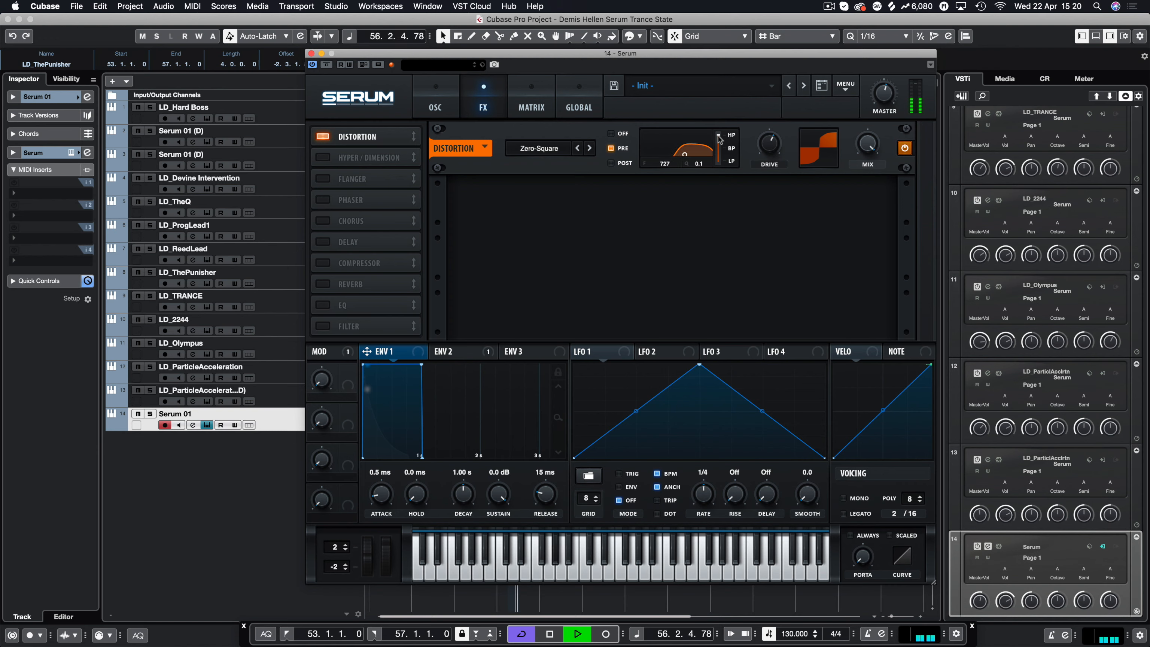
drag(718, 136, 718, 203)
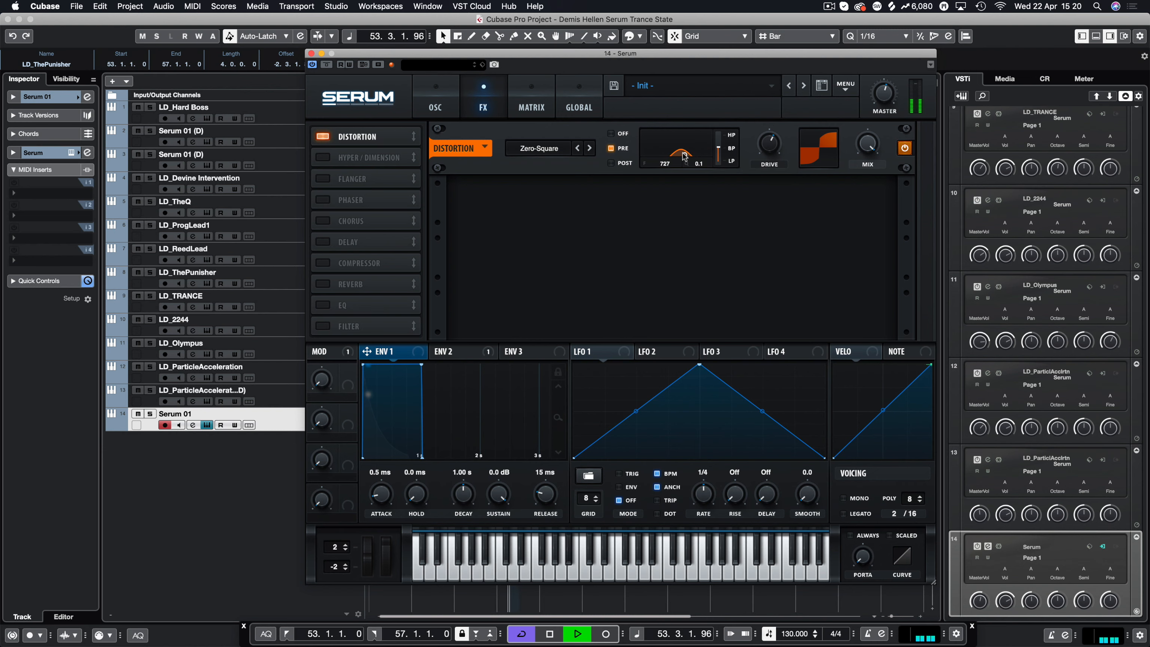
mouse_move(682, 146)
mouse_down()
mouse_move(686, 158)
mouse_move(676, 155)
mouse_up()
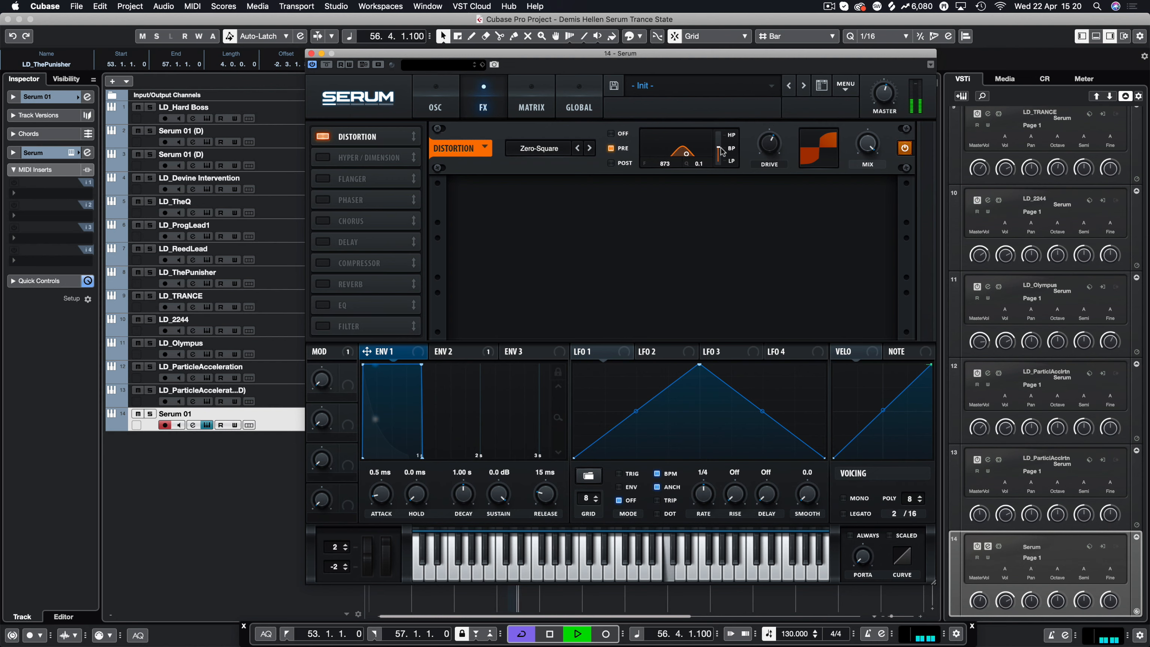
drag(718, 148, 678, 157)
drag(770, 144, 774, 111)
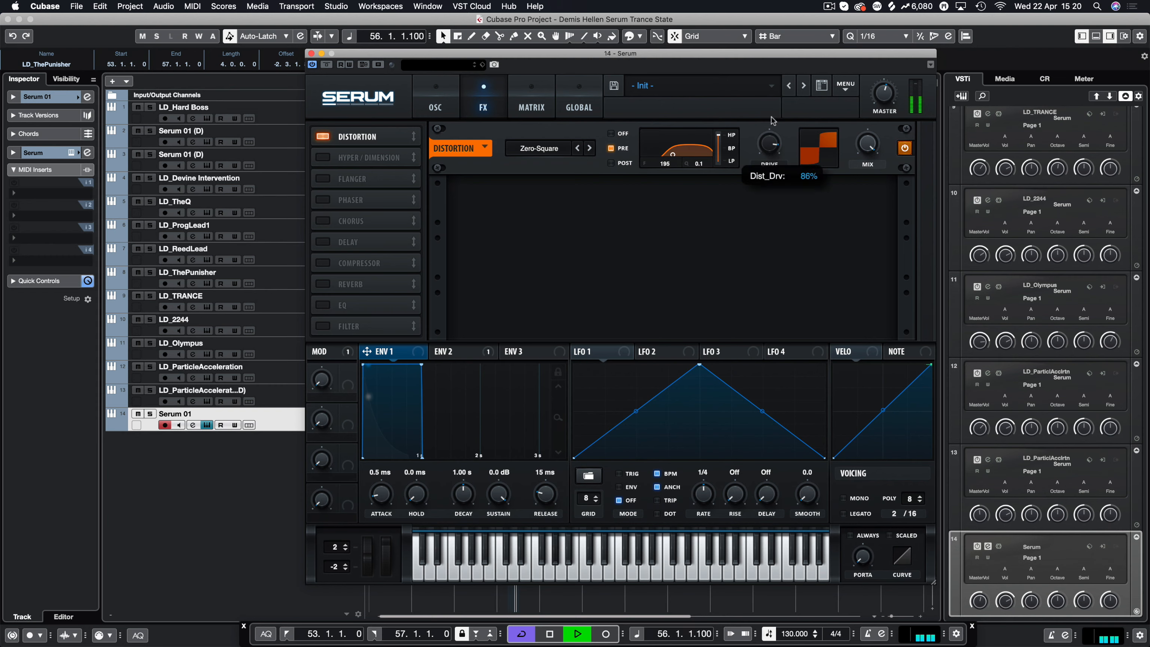
Step: Reduce oscillator B's Bend + warp amount during playback
click(435, 104)
mouse_move(424, 169)
mouse_down()
mouse_move(431, 188)
mouse_move(430, 173)
mouse_up()
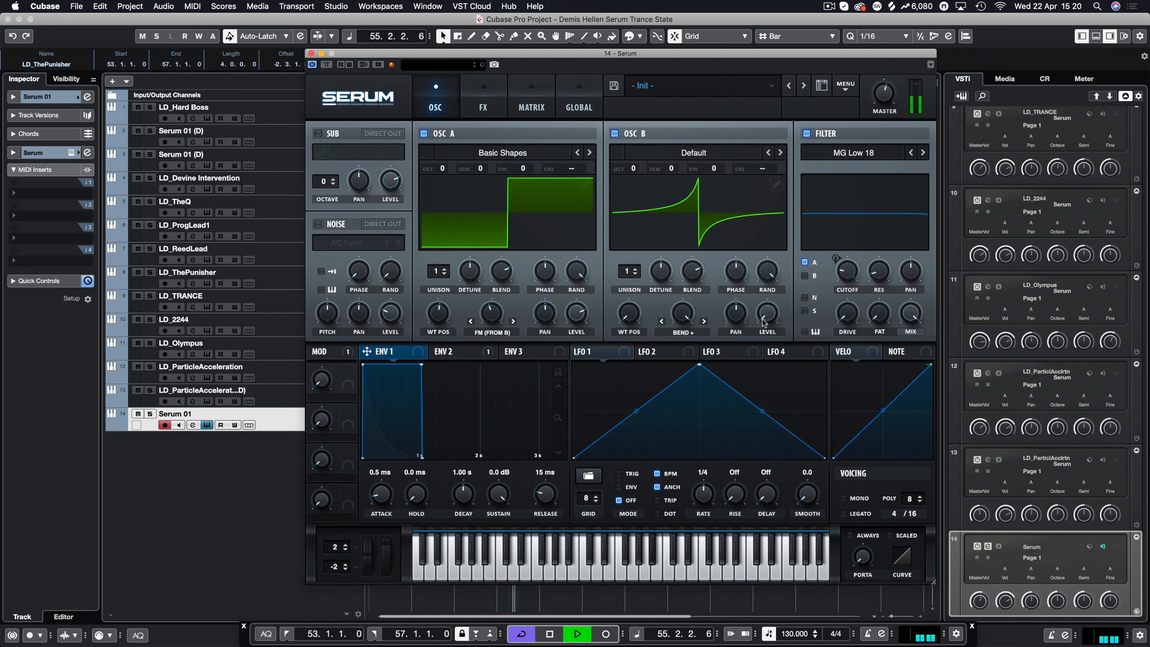
drag(682, 312, 677, 417)
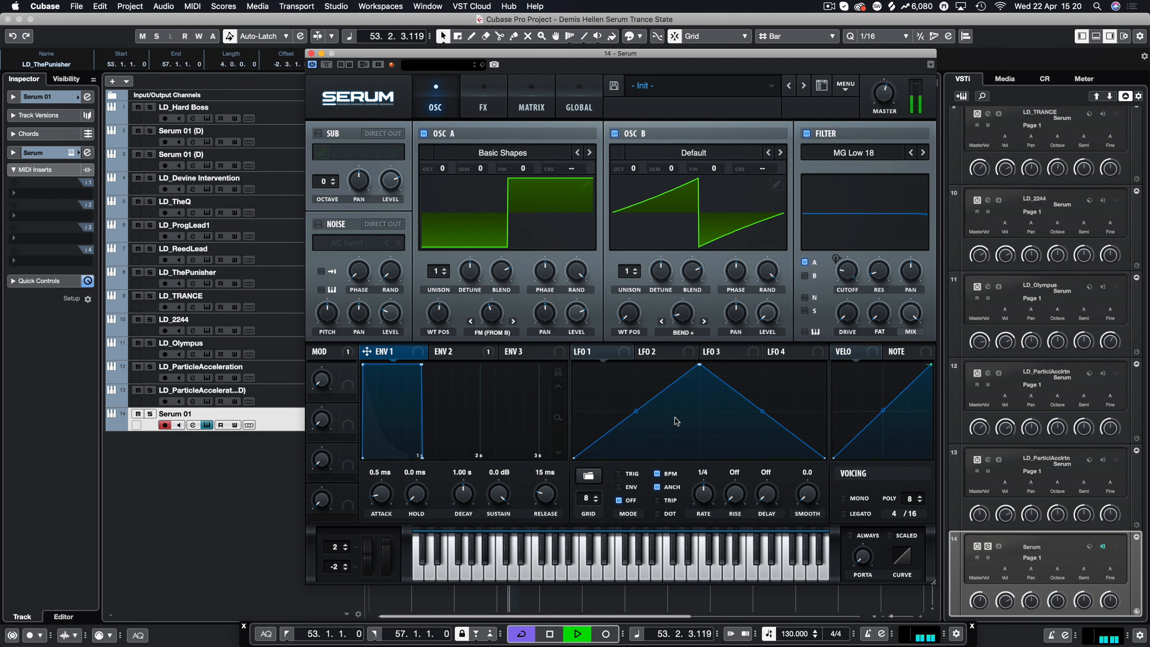
key(space)
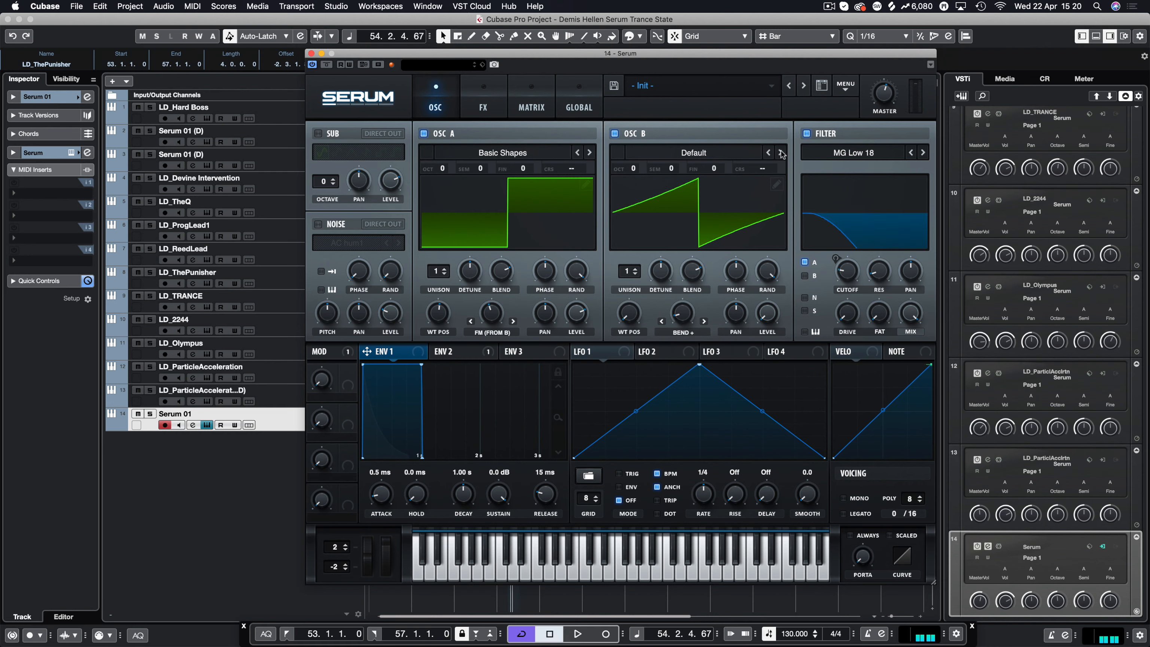
Step: Load the Basic_Mdc wavetable in oscillator B, raise its wavetable position, and fine-tune its level and warp during playback
click(781, 152)
click(781, 152)
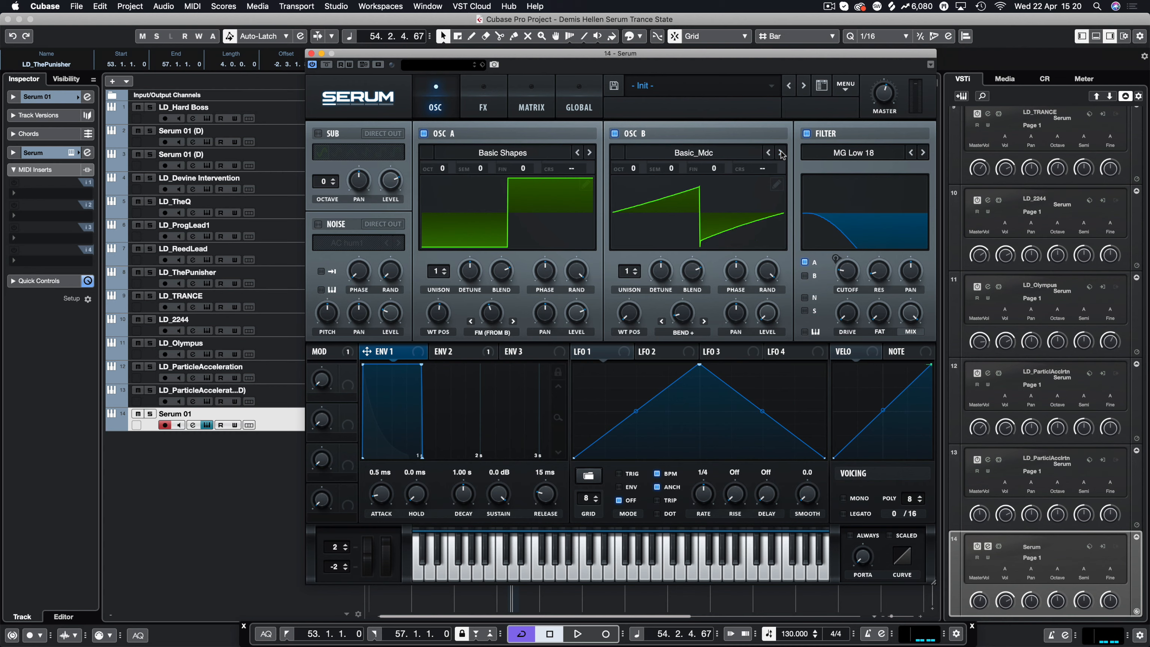
key(space)
drag(628, 335, 633, 190)
drag(765, 312, 750, 338)
mouse_move(682, 313)
mouse_down()
mouse_move(692, 204)
mouse_move(675, 294)
mouse_up()
key(space)
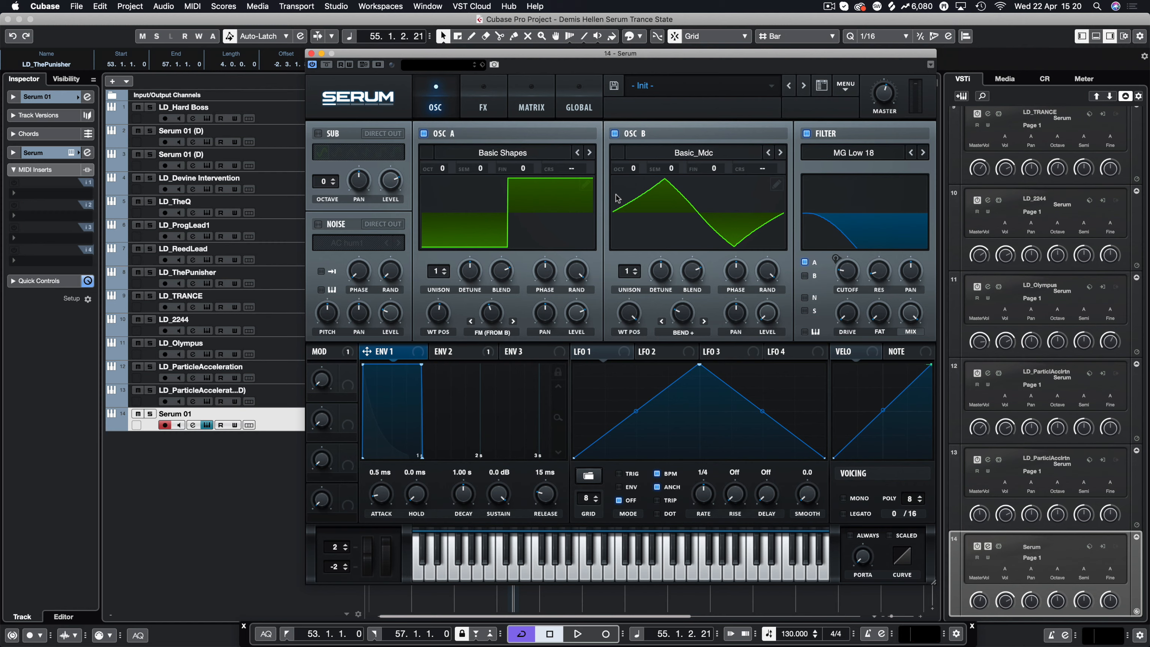
Step: Enable delay directly after the distortion and set its left time to 1/8 dotted and right time to 1/8
click(480, 108)
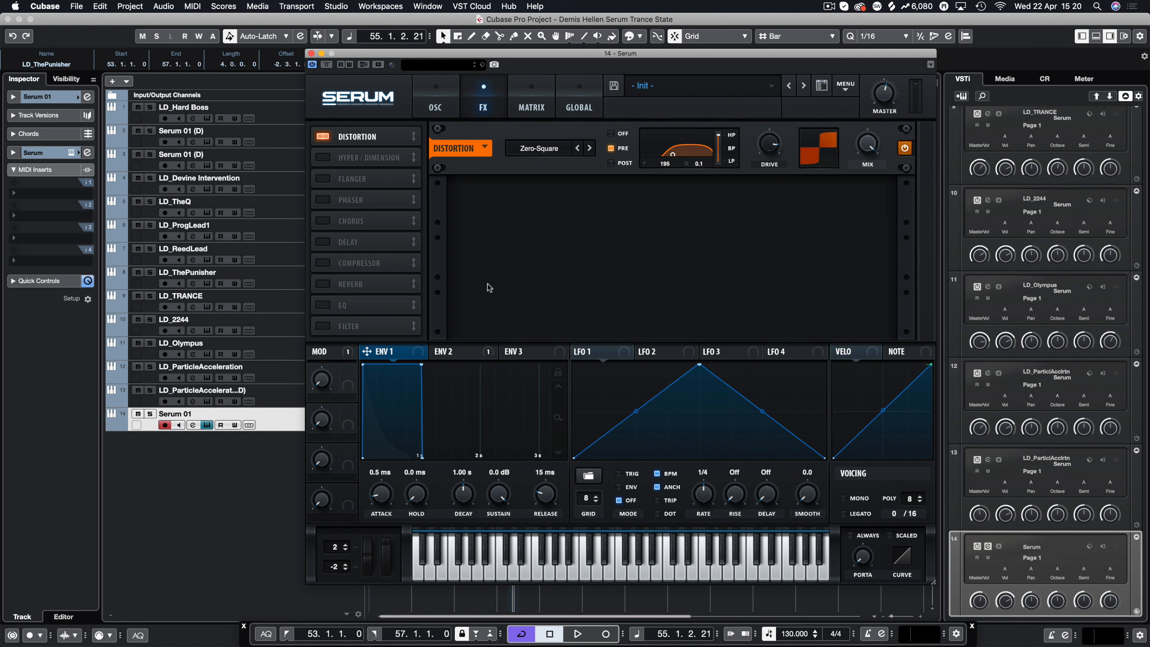
key(space)
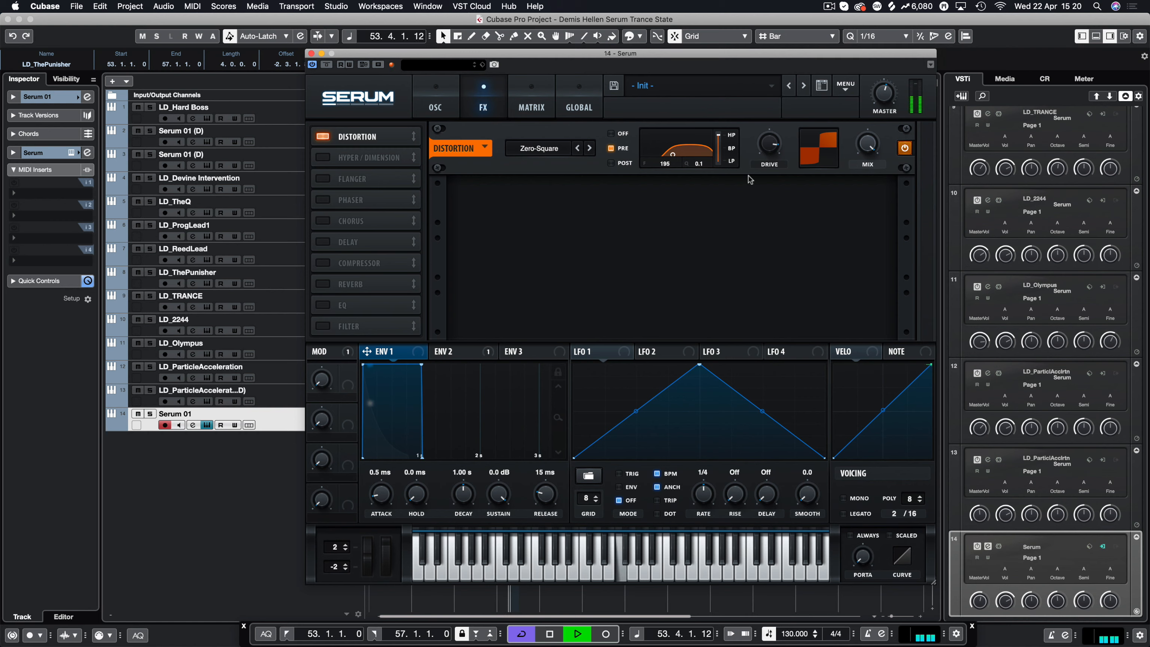
key(space)
click(323, 241)
drag(376, 240, 388, 160)
drag(623, 205, 678, 168)
drag(659, 210, 664, 236)
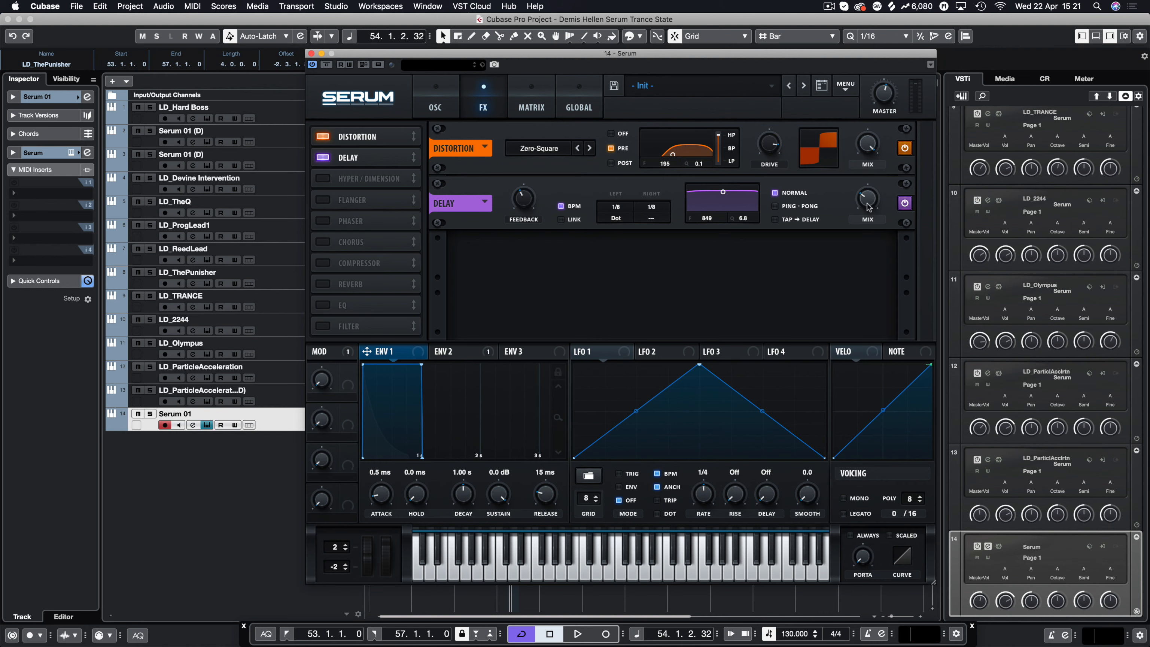
Step: Set the delay to ping-pong with its filter at 7068 Hz and Q 3.5, set its mix to 41%, and audition it
click(785, 209)
drag(729, 195, 747, 202)
drag(524, 205, 528, 201)
drag(864, 196, 864, 193)
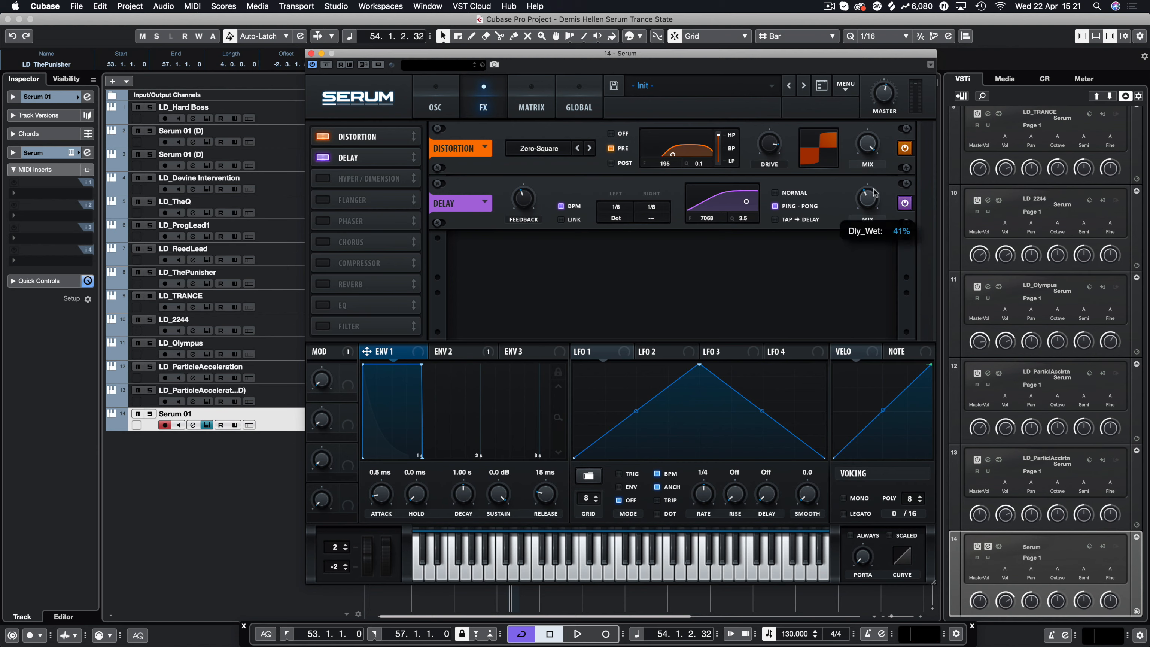
key(space)
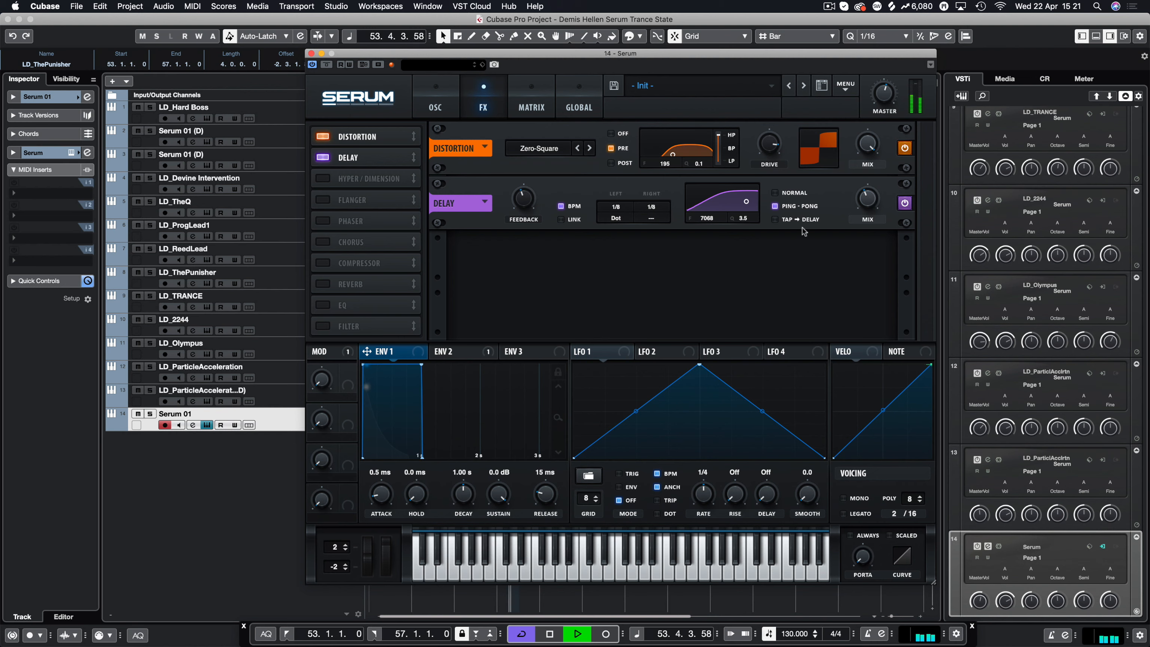
key(space)
Step: Return the delay to Normal mode and fine-tune its feedback while auditioning the lead
drag(530, 196, 534, 184)
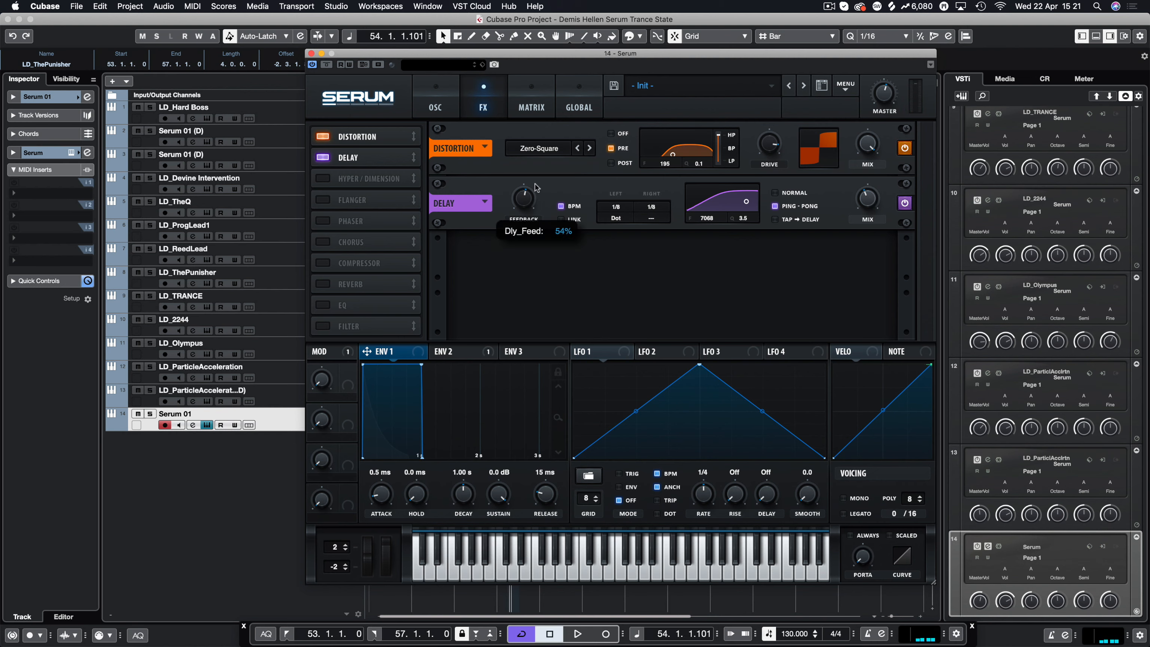
key(space)
key(space)
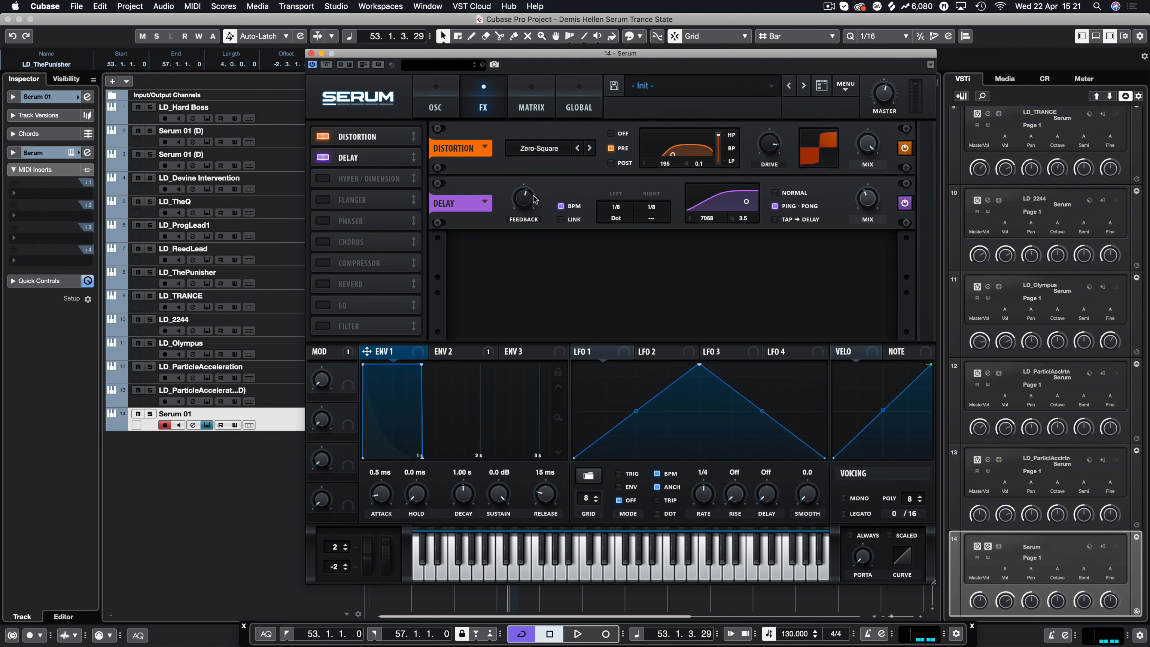
key(space)
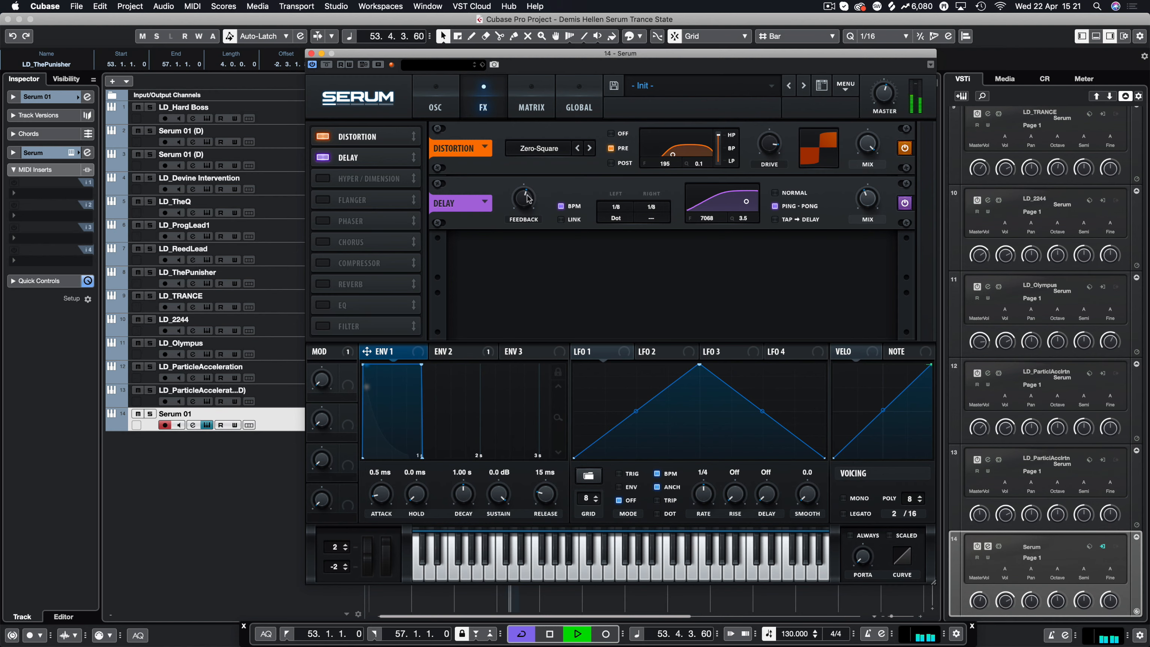
click(774, 192)
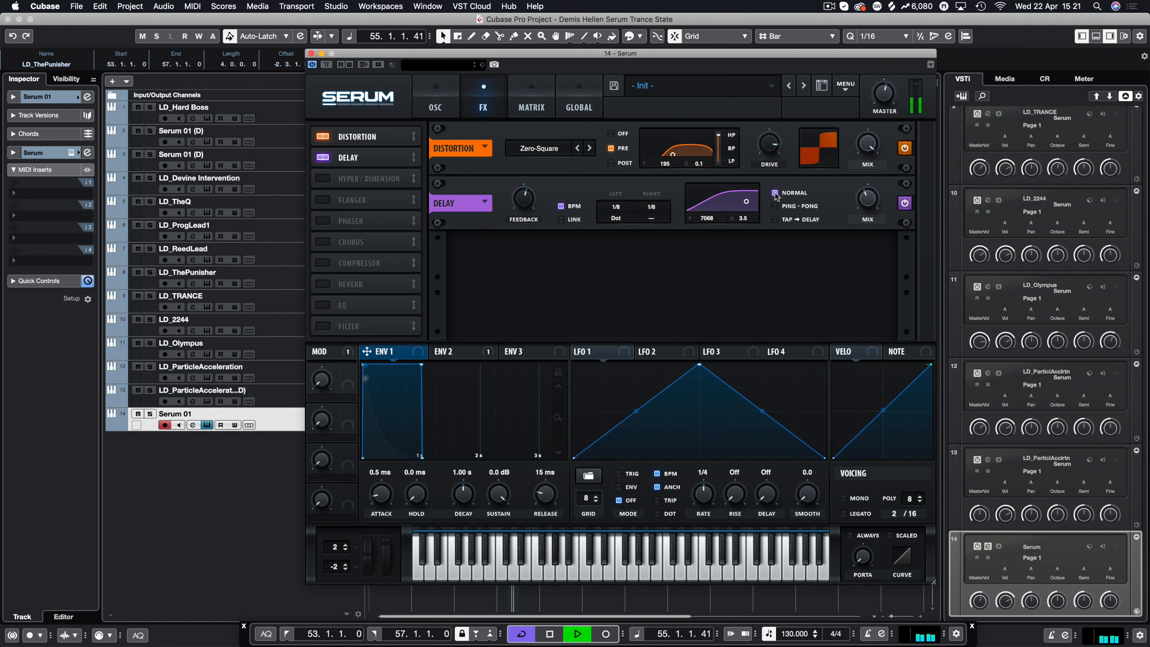
drag(524, 199, 523, 221)
key(space)
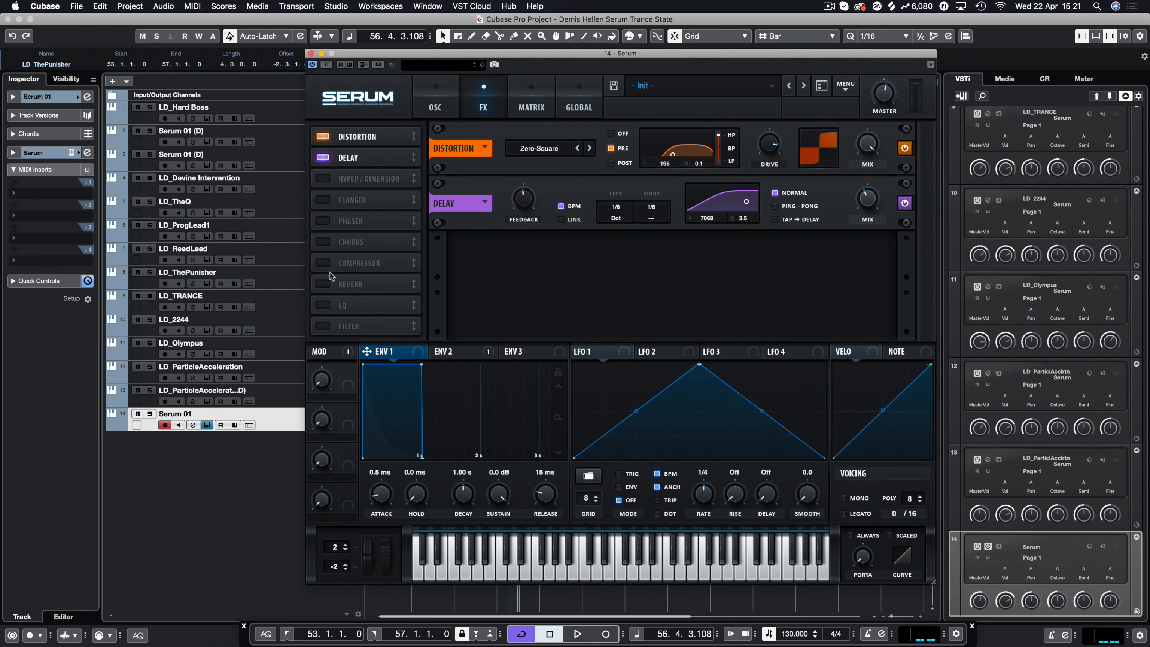
Step: Enable reverb and place it directly after the delay in the effects chain
click(325, 285)
drag(345, 284, 387, 179)
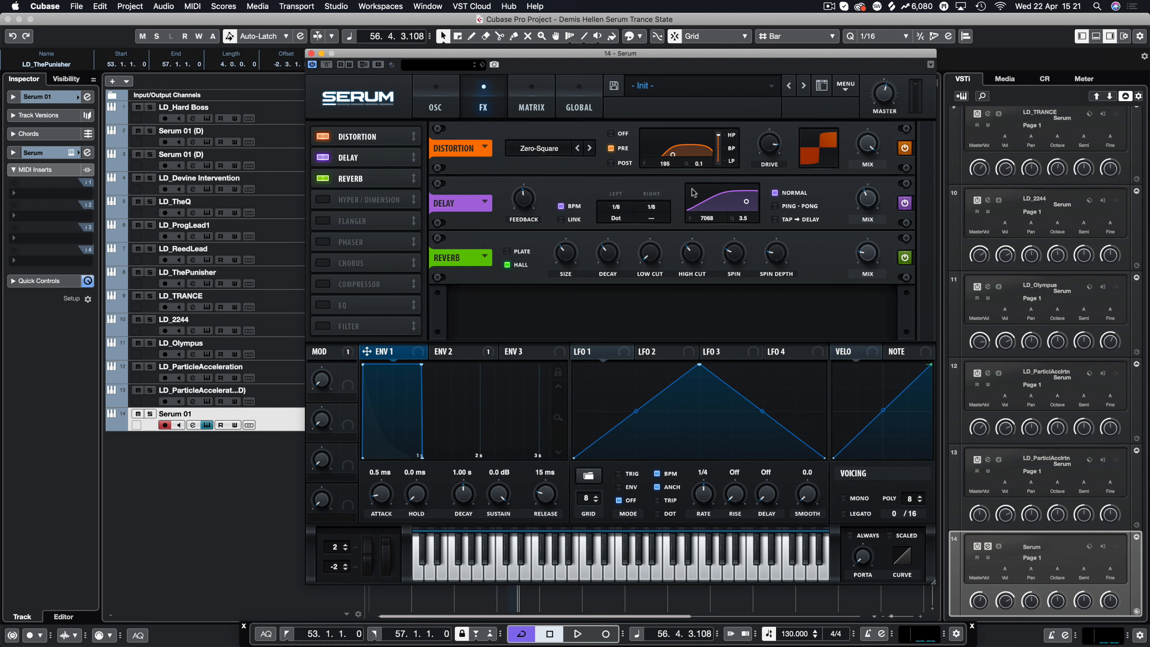
Step: Adjust the hall reverb's mix, decay, low cut and high cut, and set its spin depth to 0%
drag(865, 263, 873, 243)
drag(573, 255, 731, 277)
drag(776, 249, 773, 278)
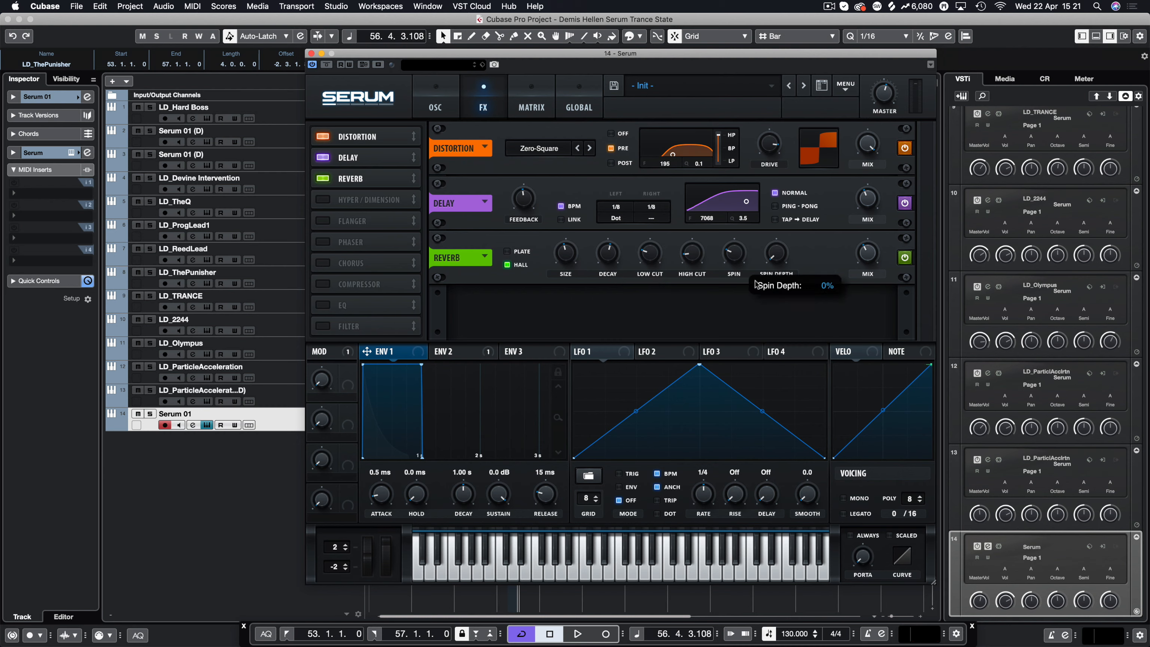
Step: Audition the lead while fine-tuning the reverb's mix and spin, with decay at 7.6 s and high cut at 10%
key(space)
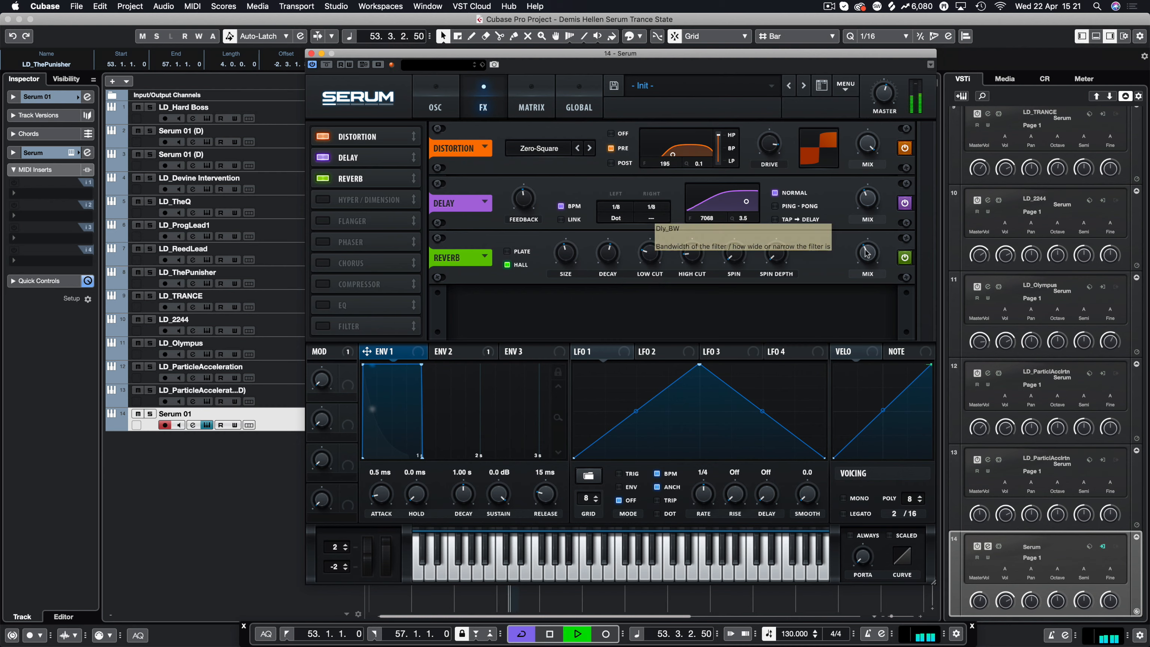
mouse_move(861, 263)
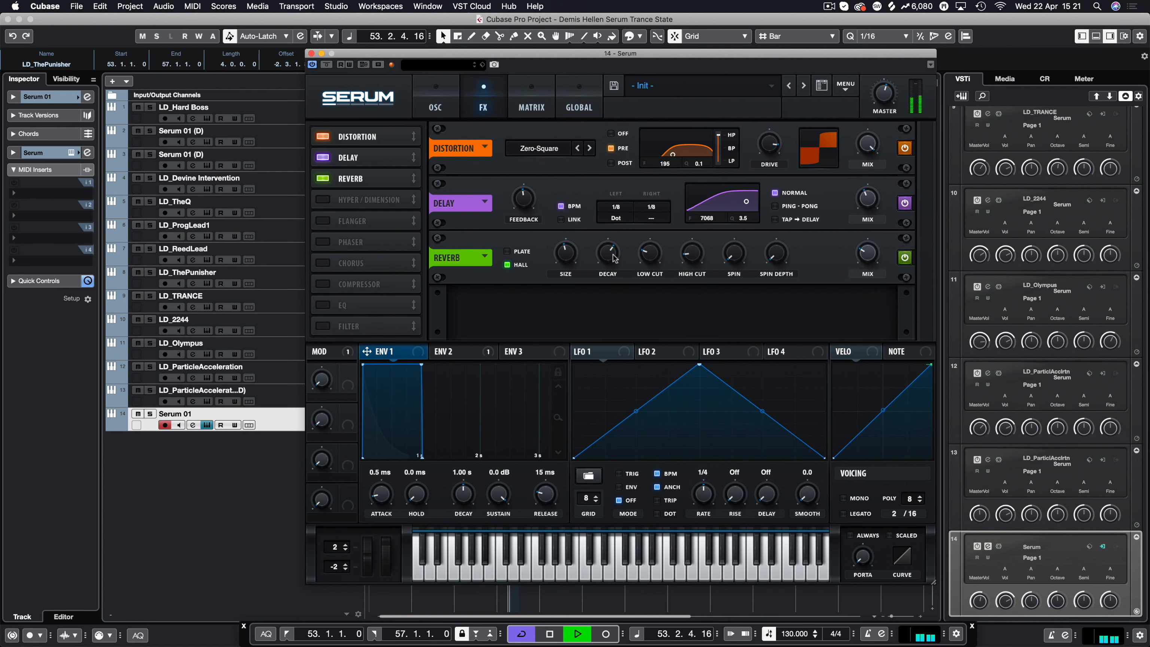
mouse_move(611, 259)
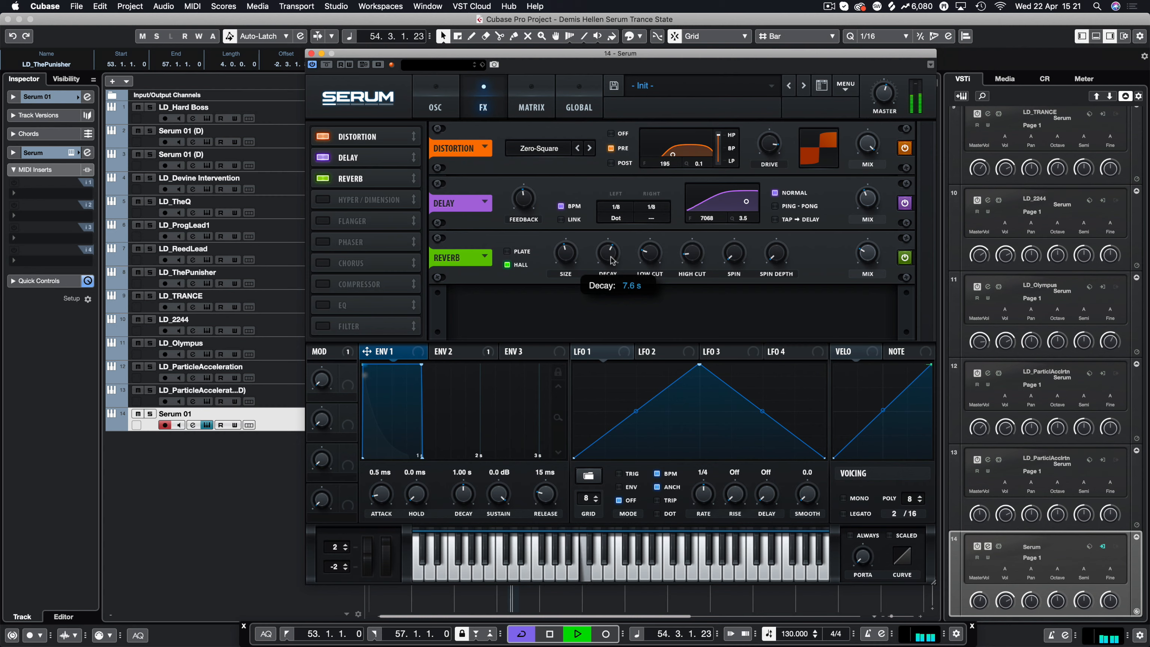
mouse_move(651, 254)
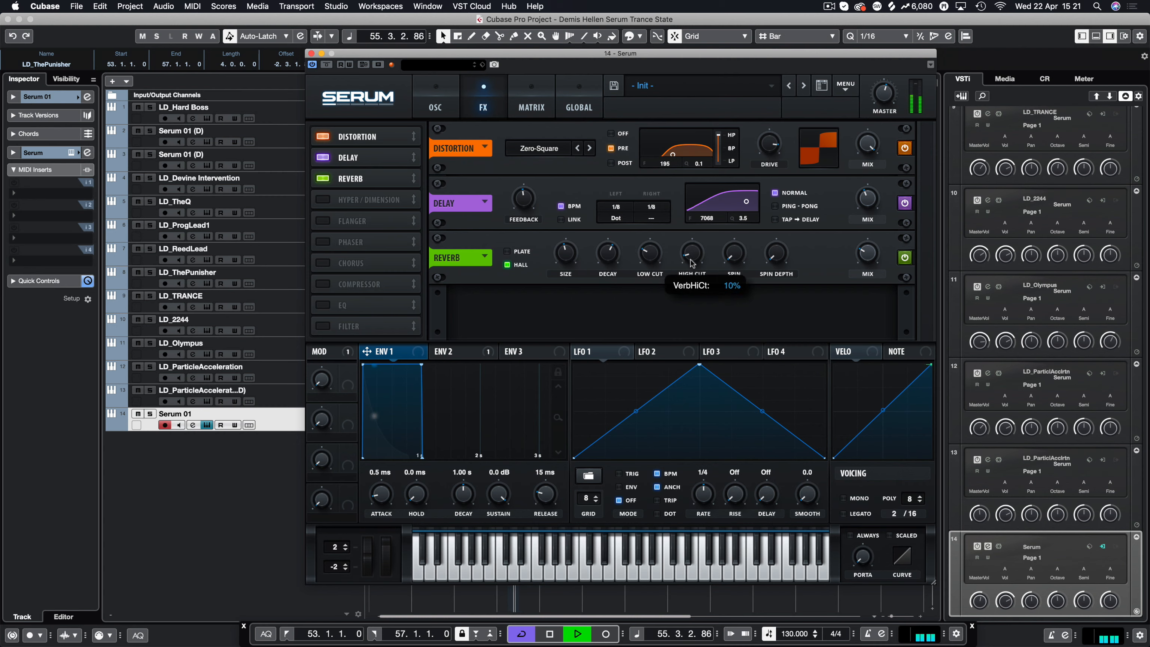
key(space)
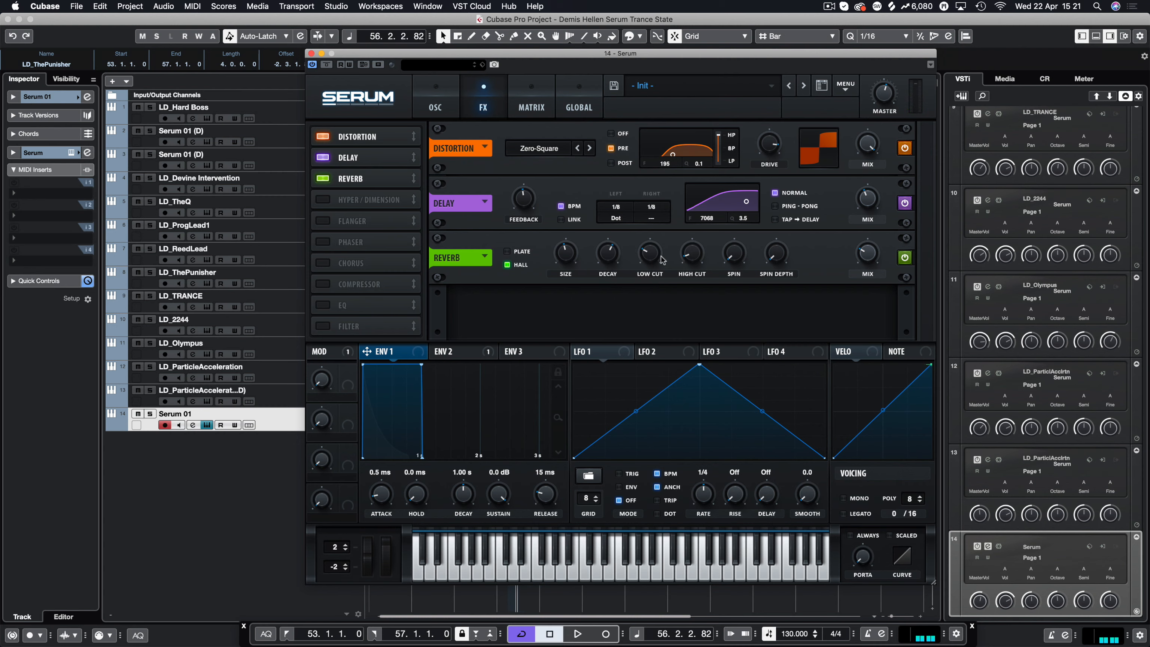
Step: Lower oscillator A's unison detune and set its unison to 2 voices
click(435, 92)
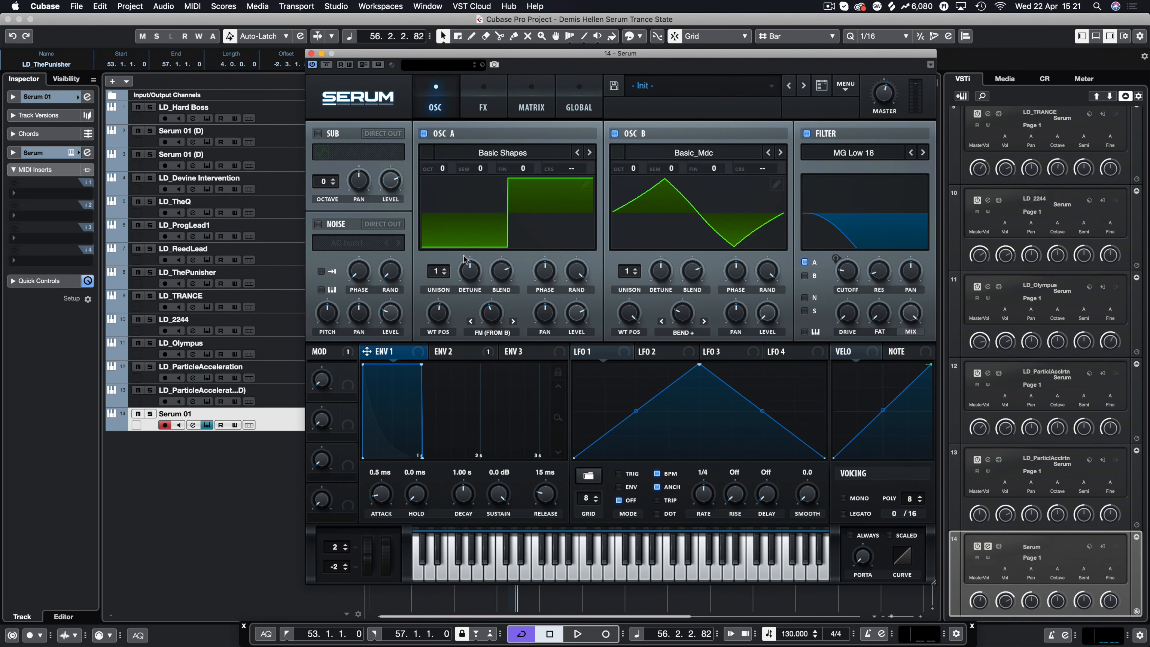
mouse_move(464, 255)
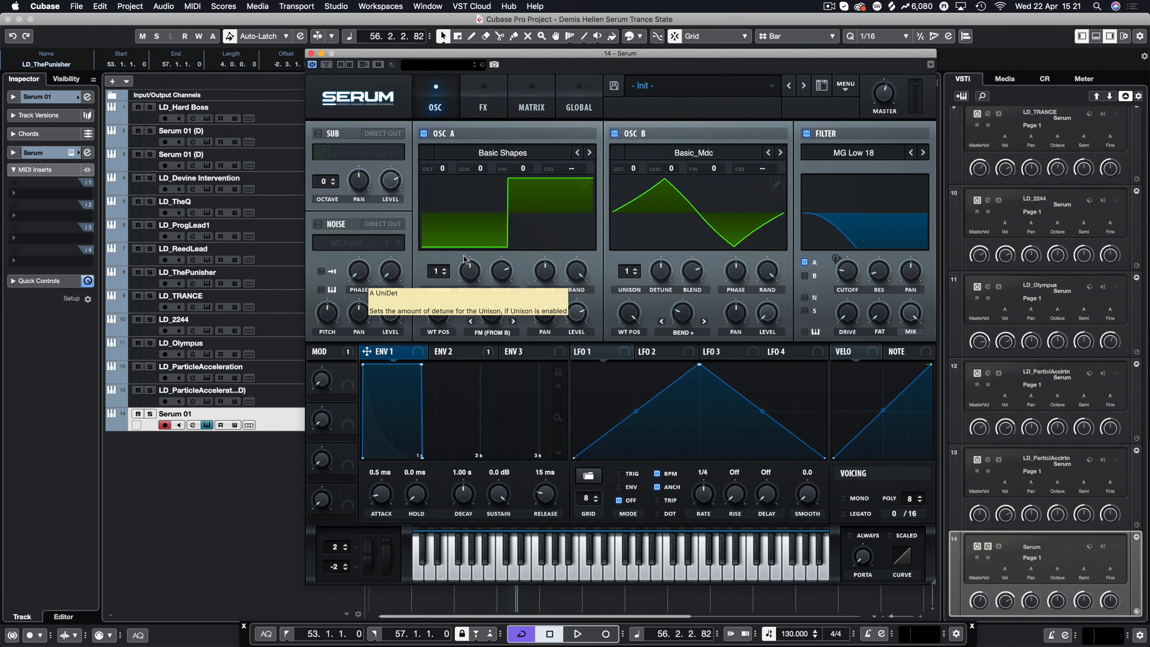
drag(471, 269, 448, 446)
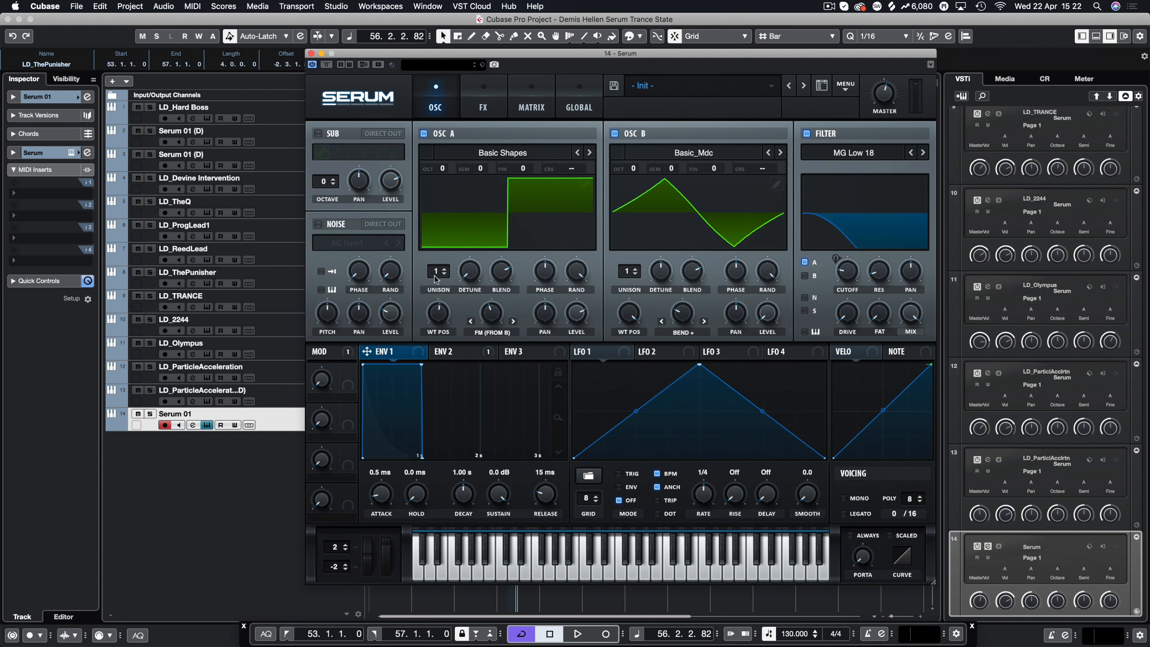
drag(437, 277, 437, 274)
mouse_move(467, 271)
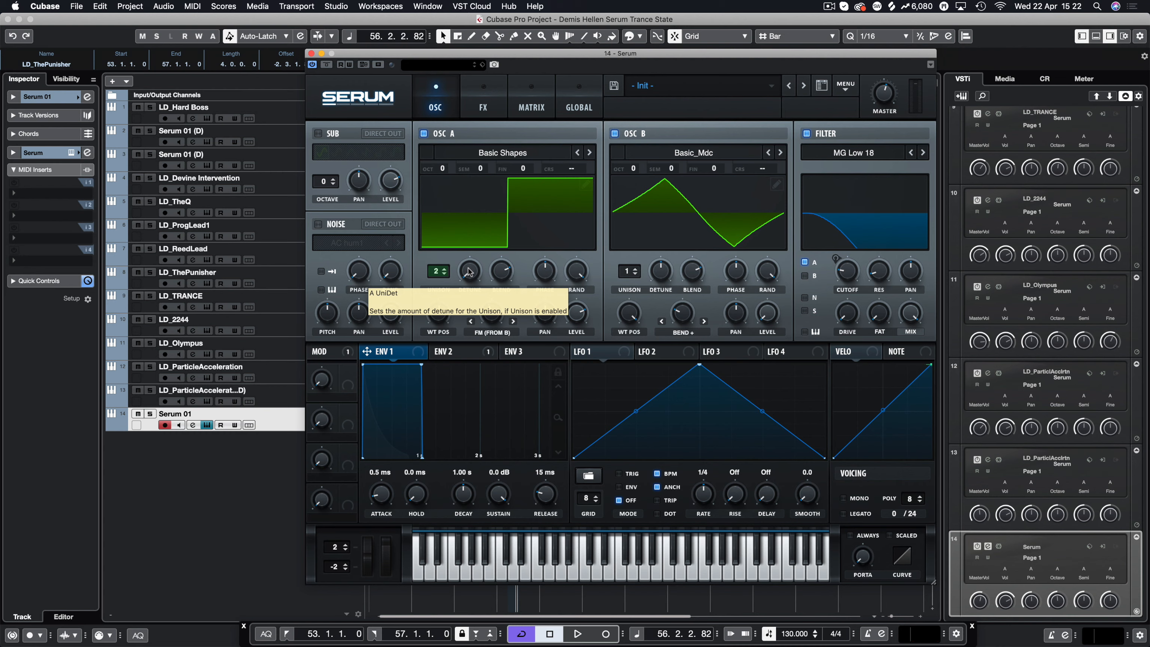
Step: Compare oscillator A with 1 and 2 unison voices during playback, ending on 2 voices
click(445, 274)
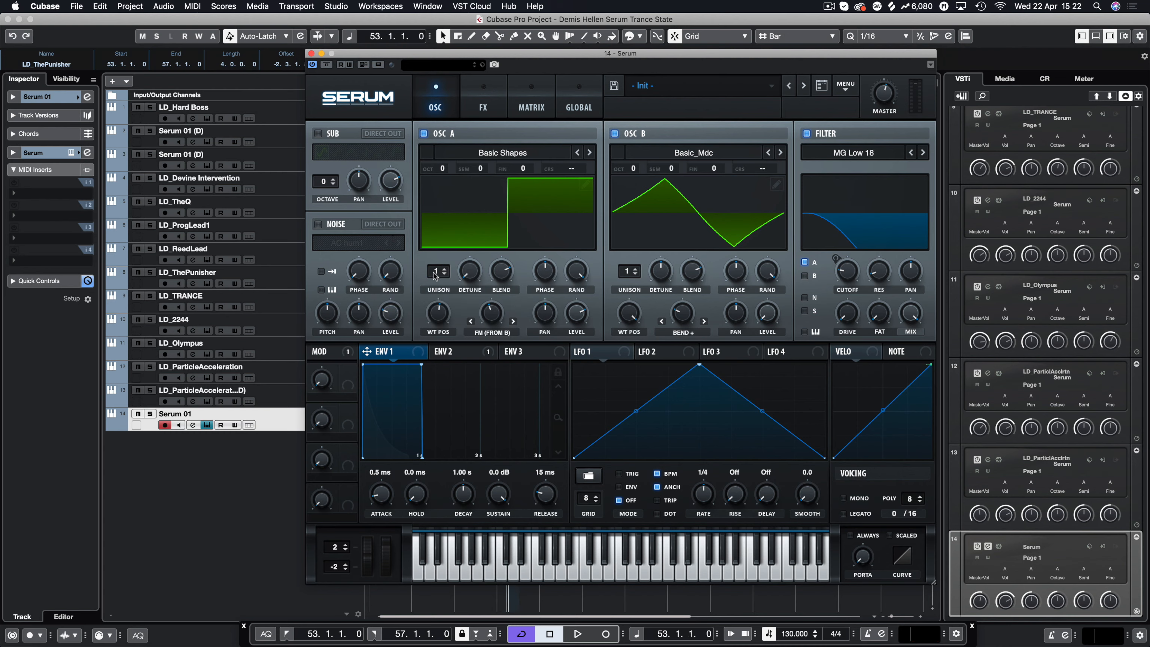
key(space)
click(433, 273)
mouse_move(434, 276)
mouse_down()
mouse_move(472, 238)
mouse_move(473, 204)
mouse_move(473, 277)
mouse_move(435, 285)
mouse_move(435, 273)
mouse_up()
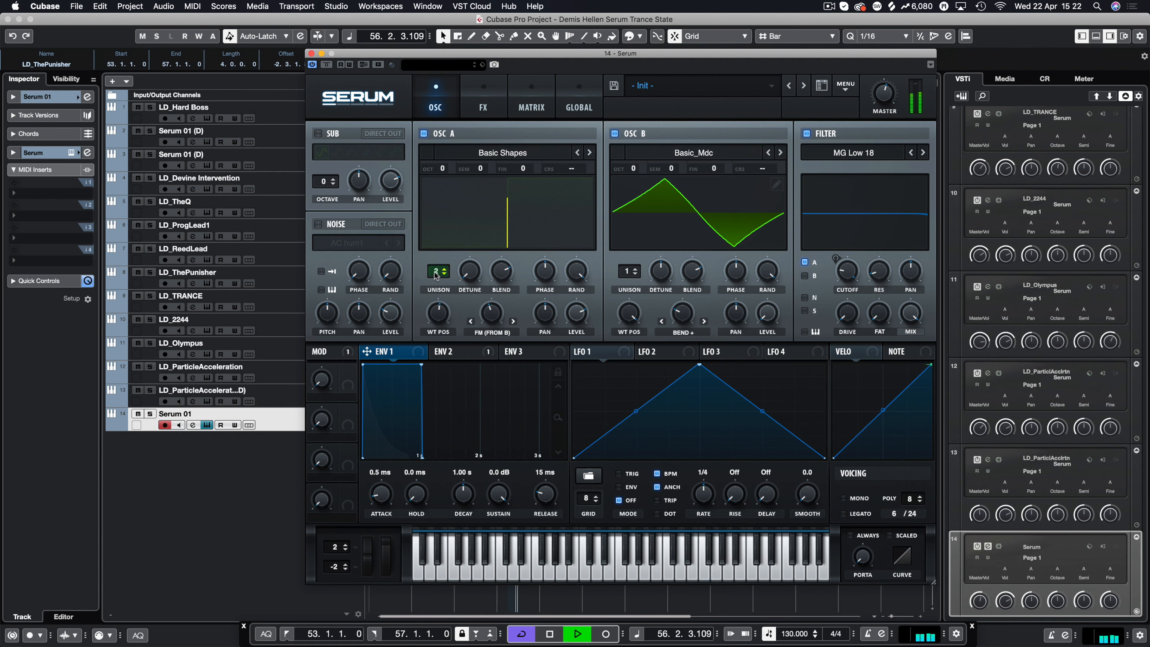
key(space)
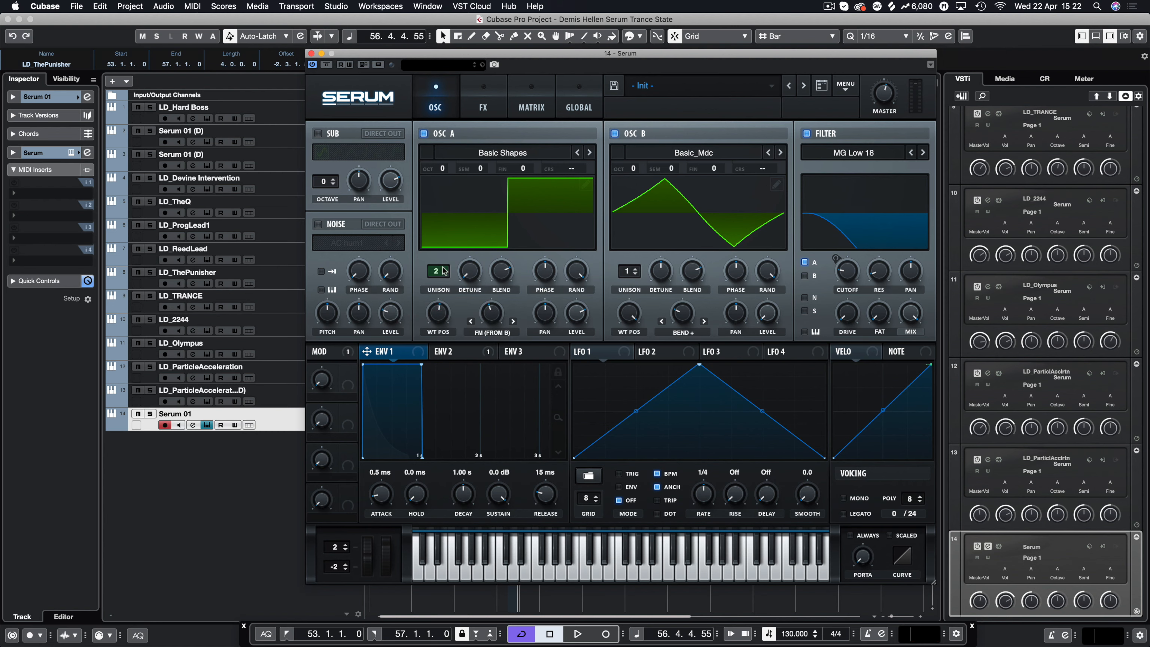
Step: Audition wider unison detune on oscillator A, then bring it back to a low amount
key(space)
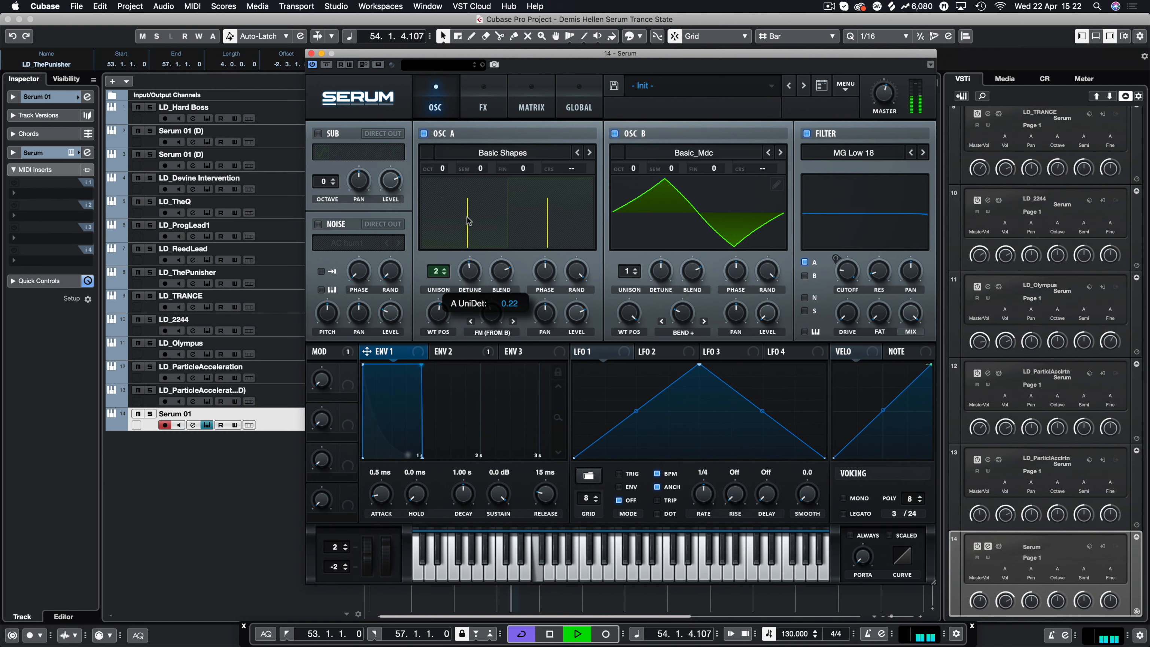
drag(471, 278, 483, 385)
click(471, 272)
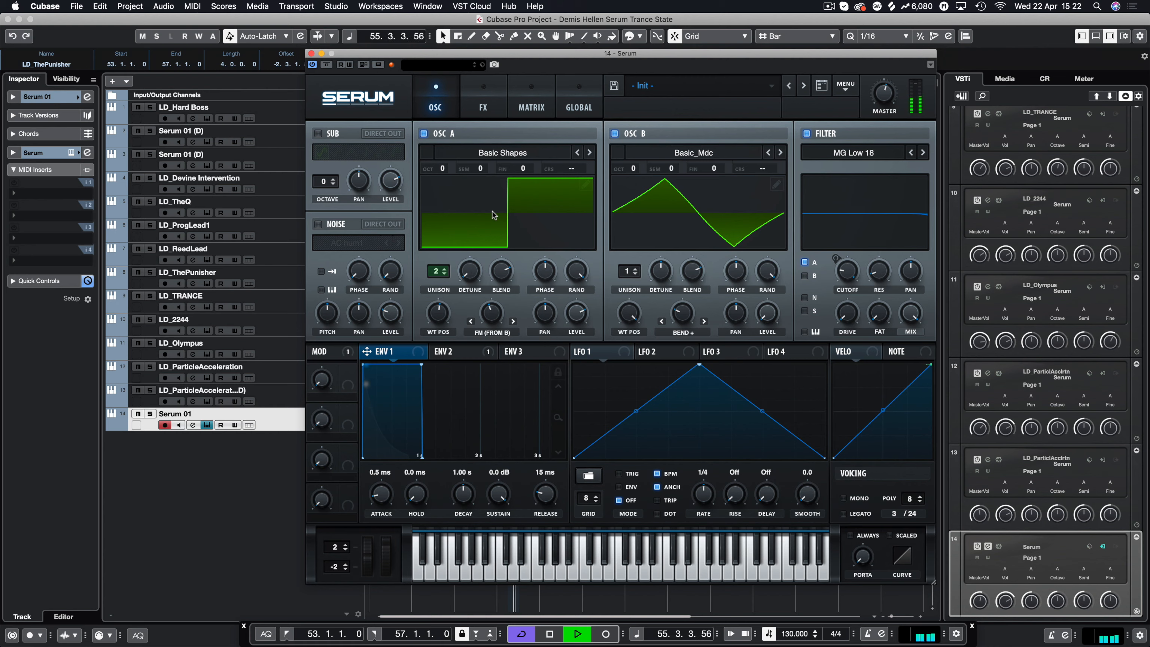
key(space)
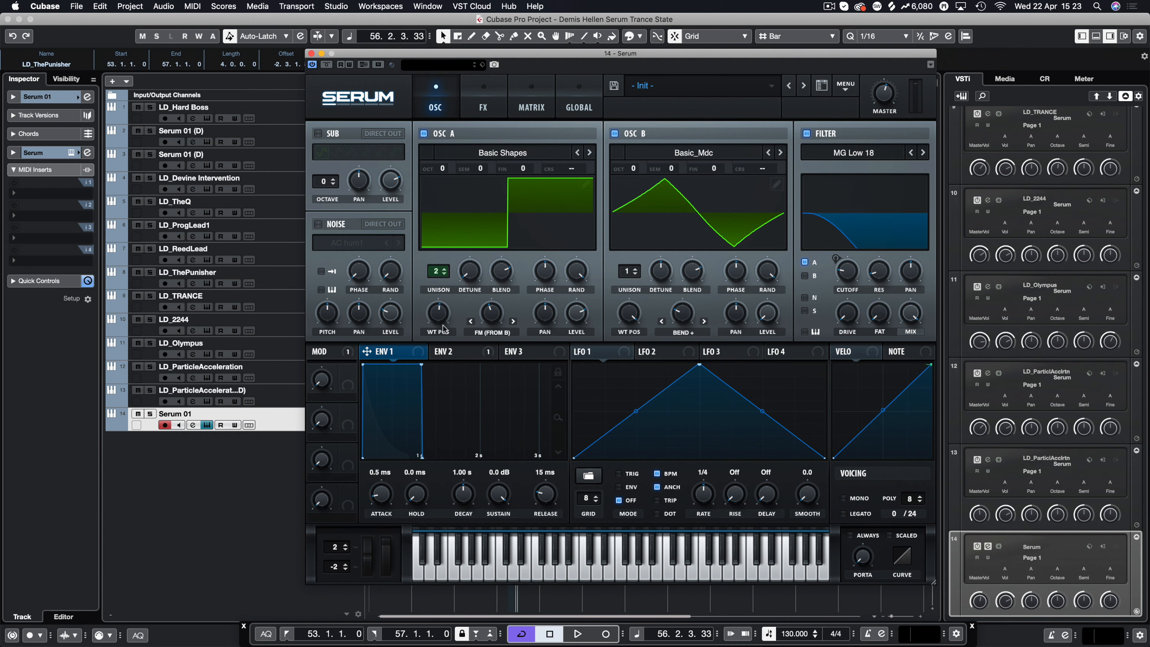
Step: Try the filter drive at 74%, lower it again, and fine-tune it during playback
drag(835, 324, 847, 231)
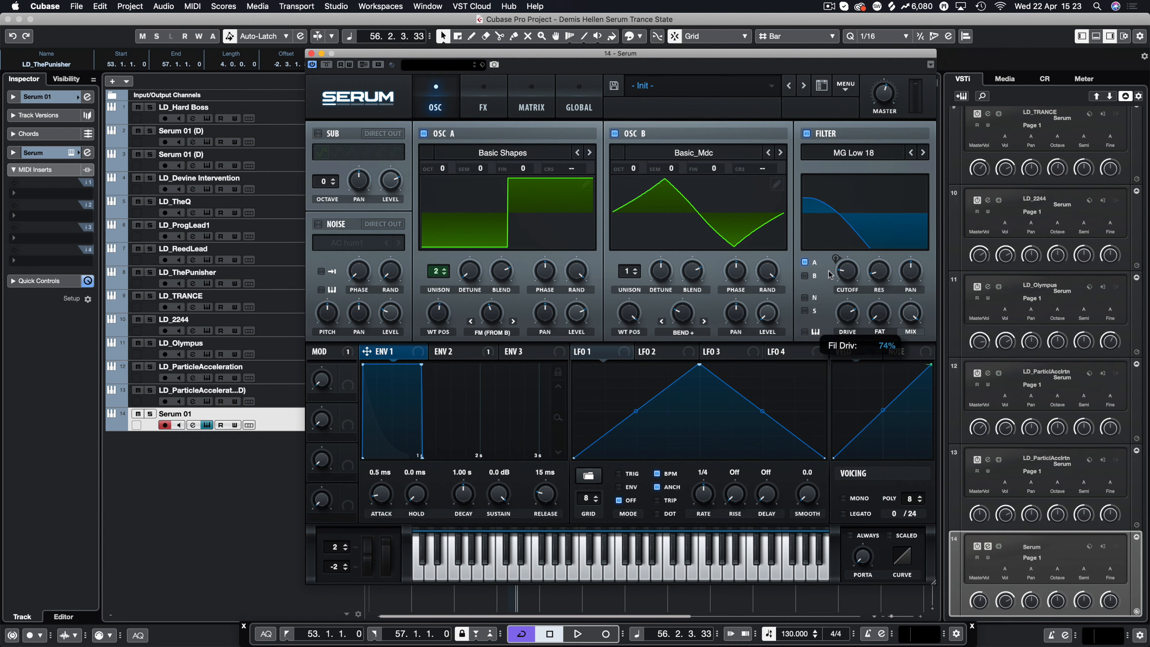
drag(830, 275, 851, 423)
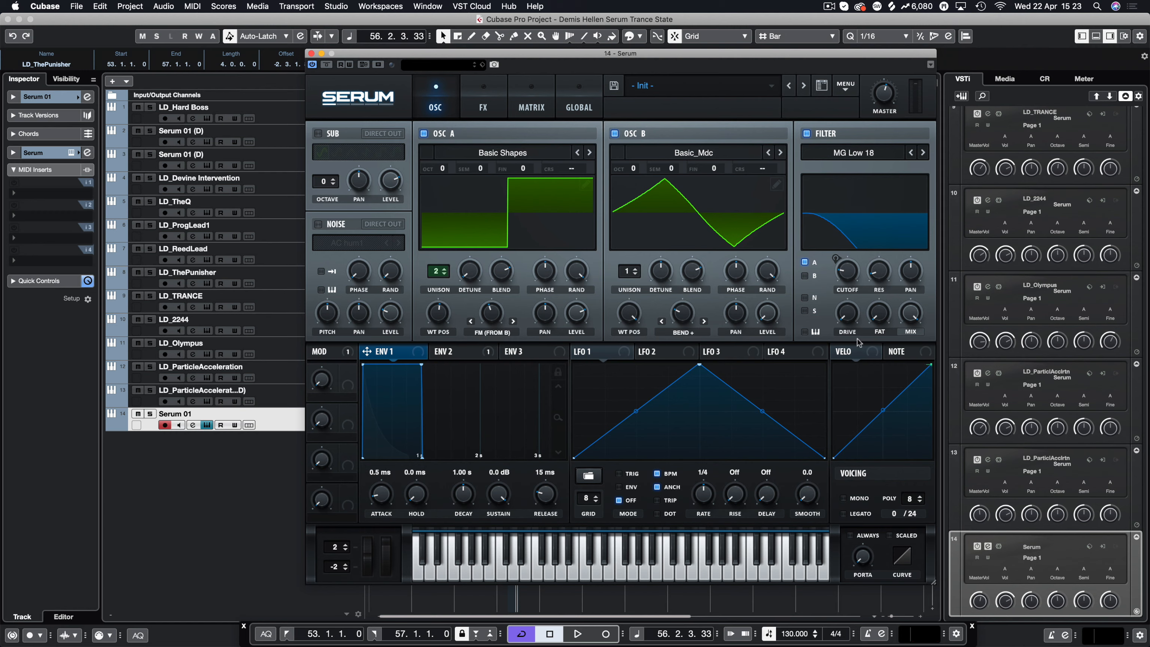
key(space)
drag(843, 315, 845, 270)
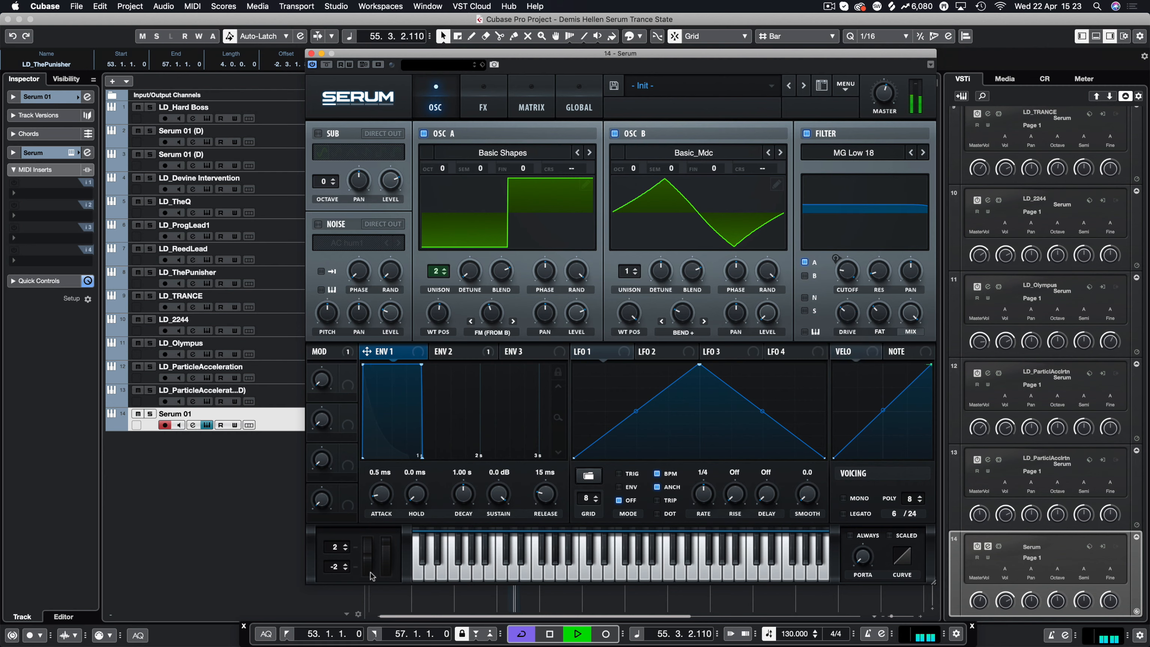
drag(843, 318, 845, 294)
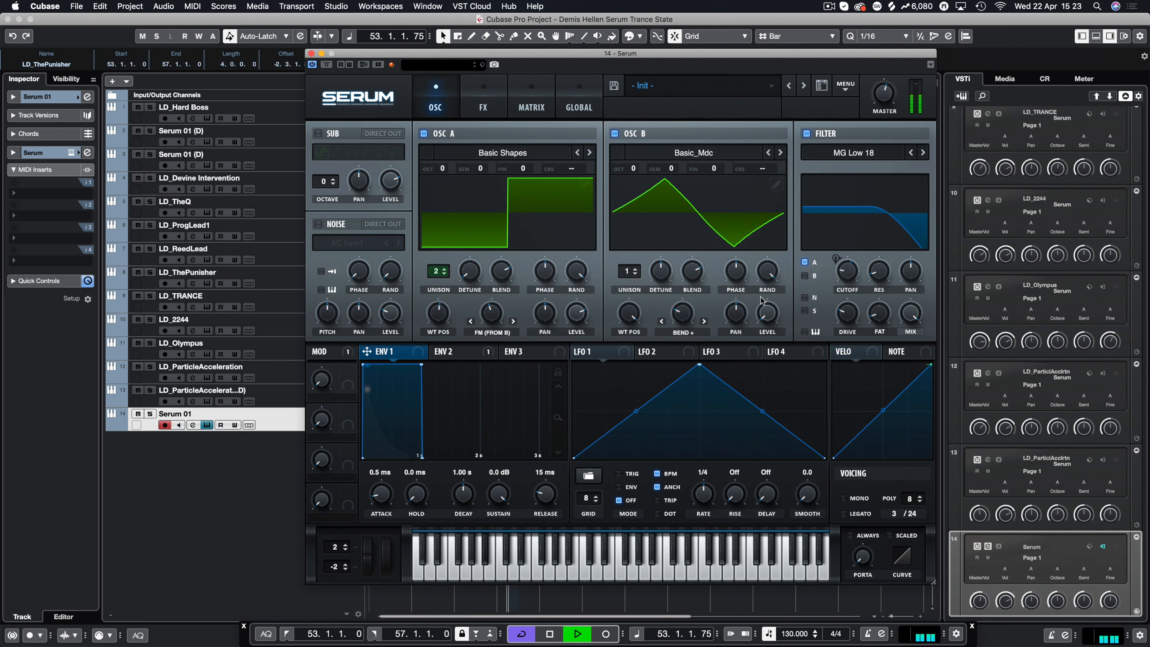
Step: Set the mod wheel's modulation of the filter cutoff to 100 and reduce Env 2's amount on the cutoff
click(320, 352)
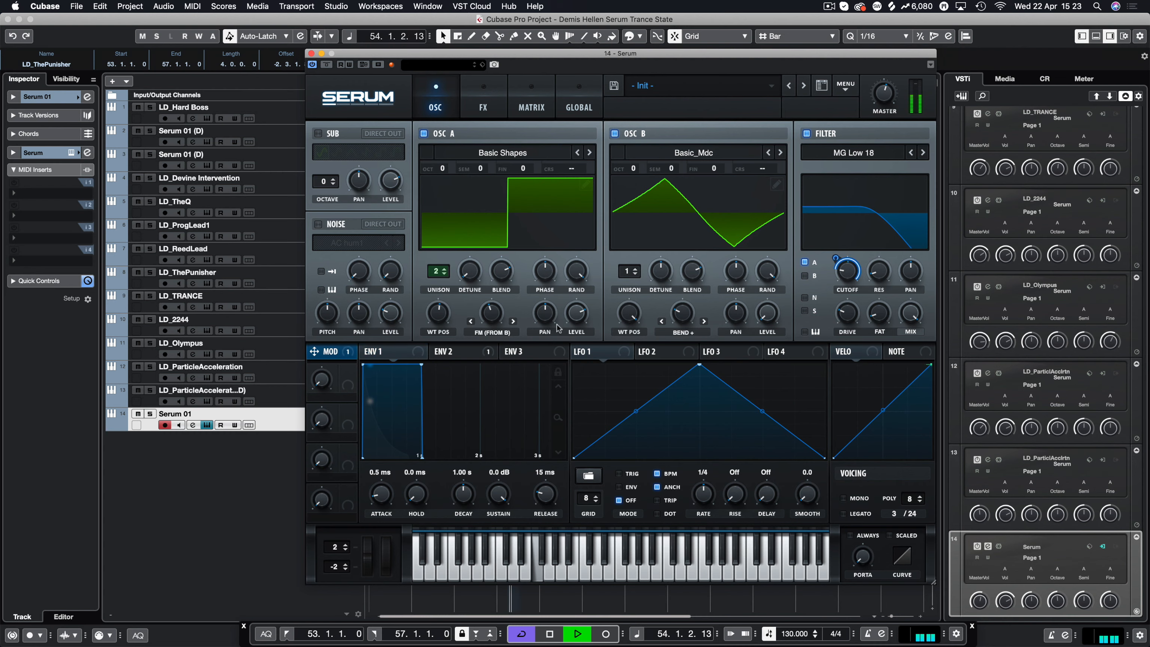
drag(836, 267, 831, 278)
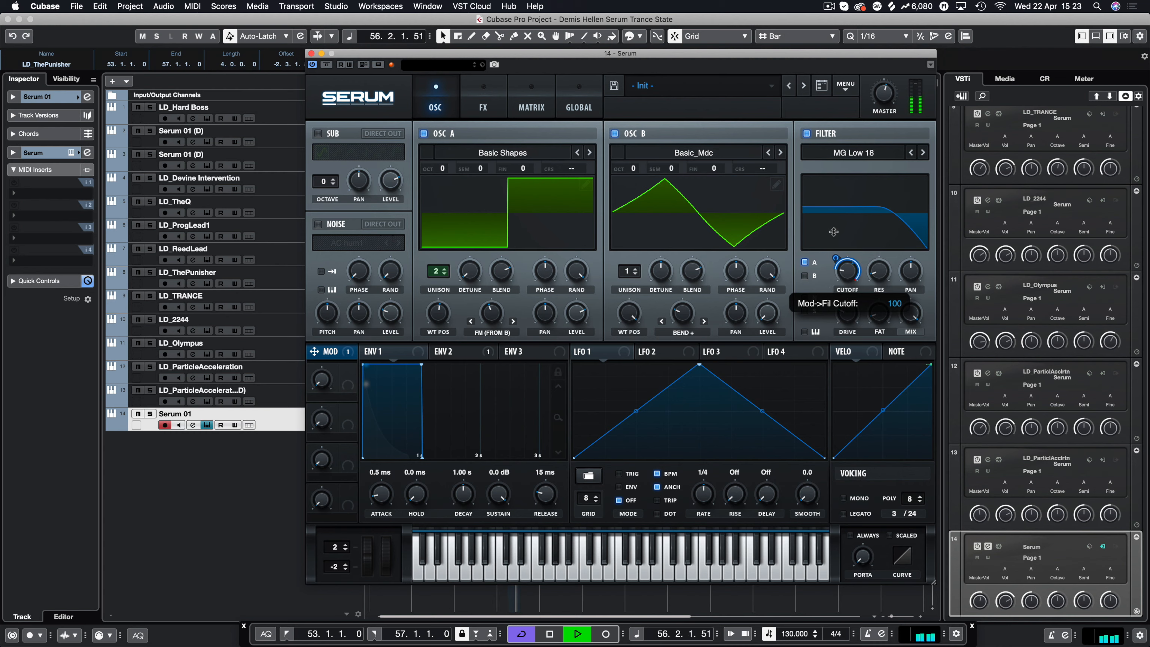
click(457, 353)
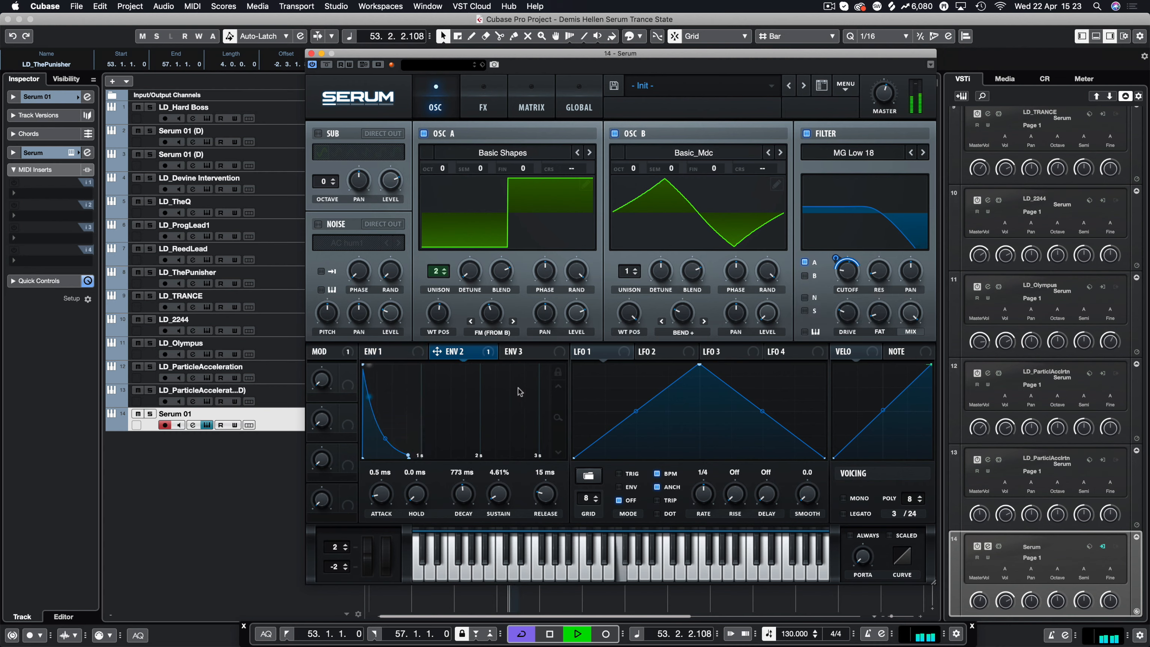
drag(835, 265, 835, 278)
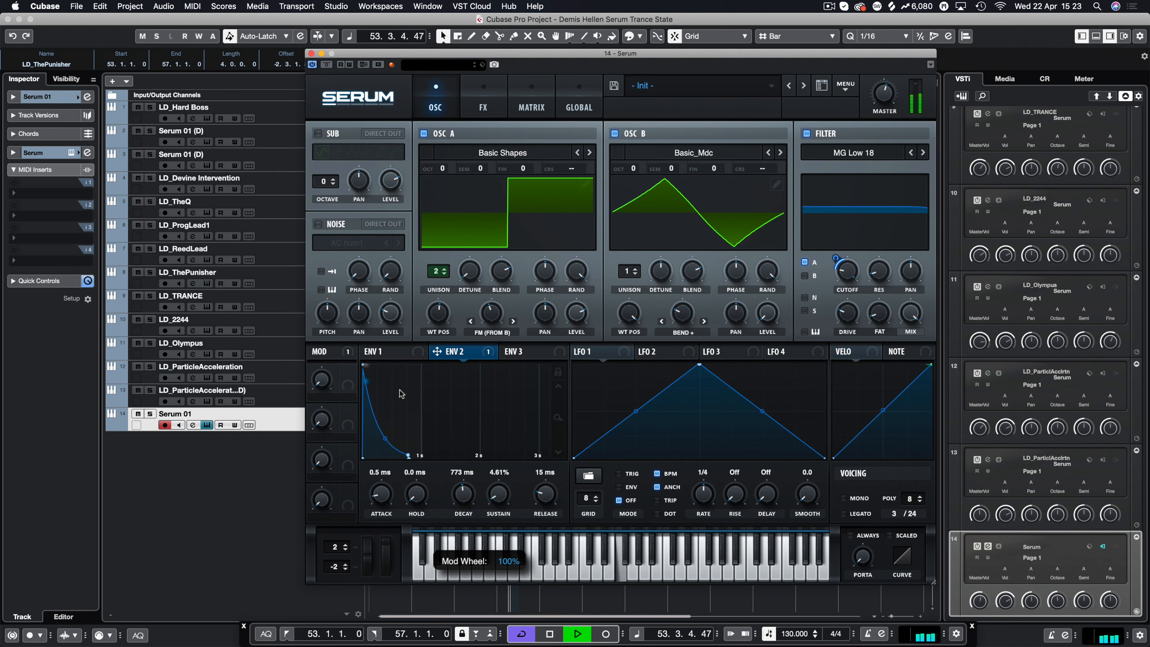
Step: Lower the distortion mix, assign the mod wheel to it, and adjust the modulation depth
click(482, 97)
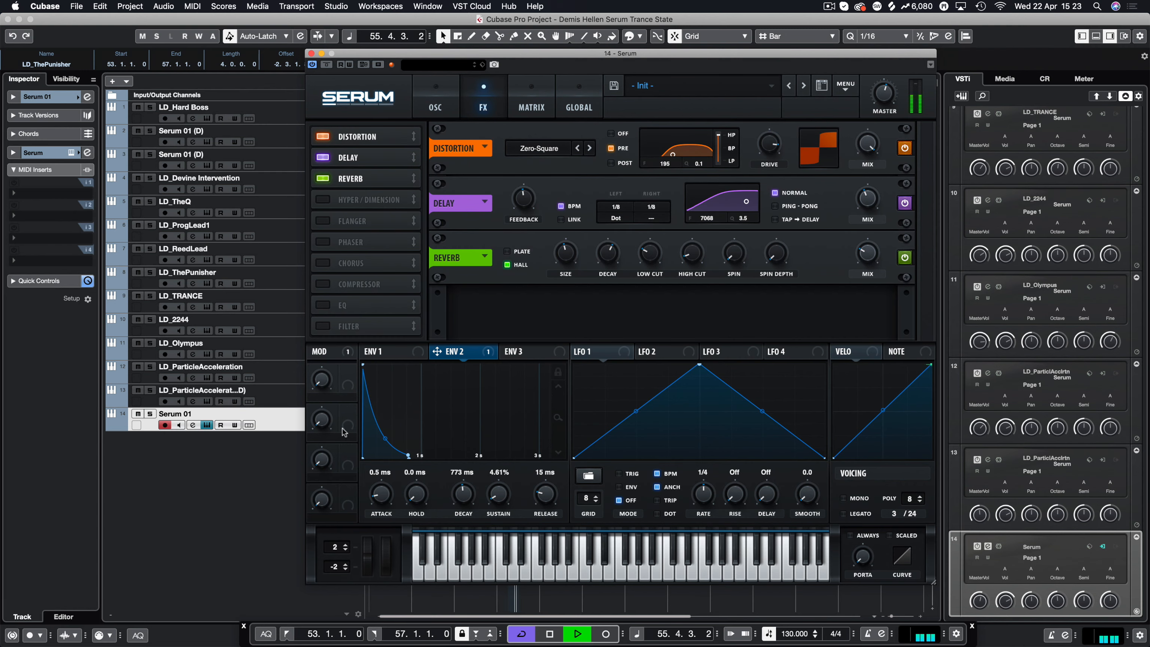
drag(314, 353, 863, 259)
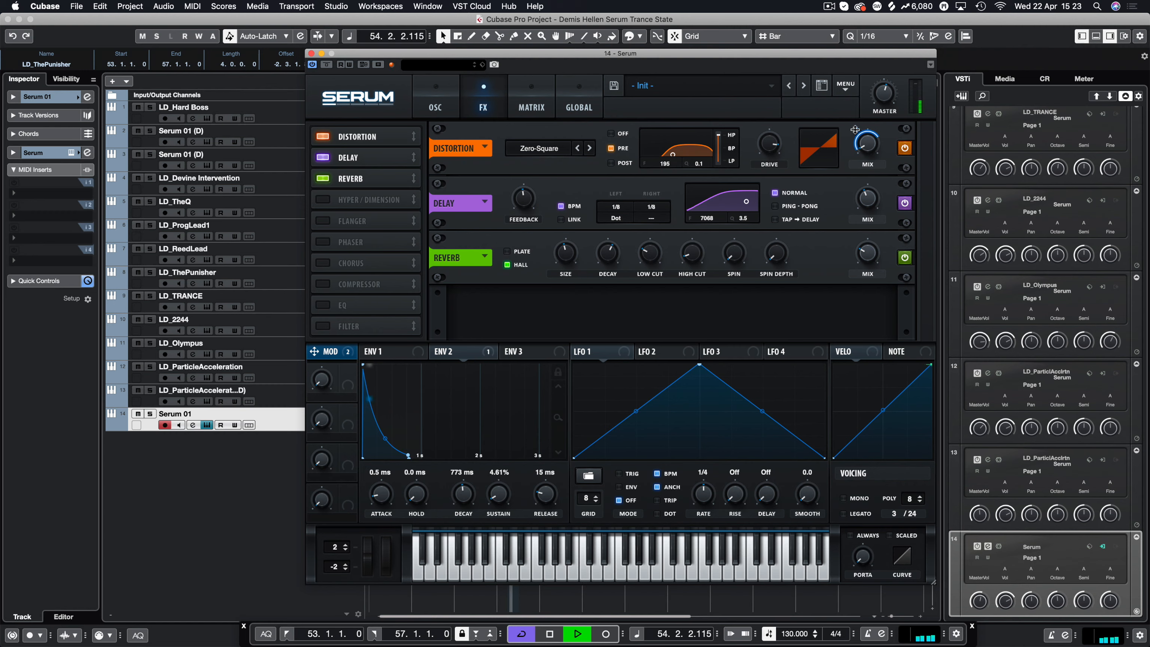
drag(855, 129, 859, 120)
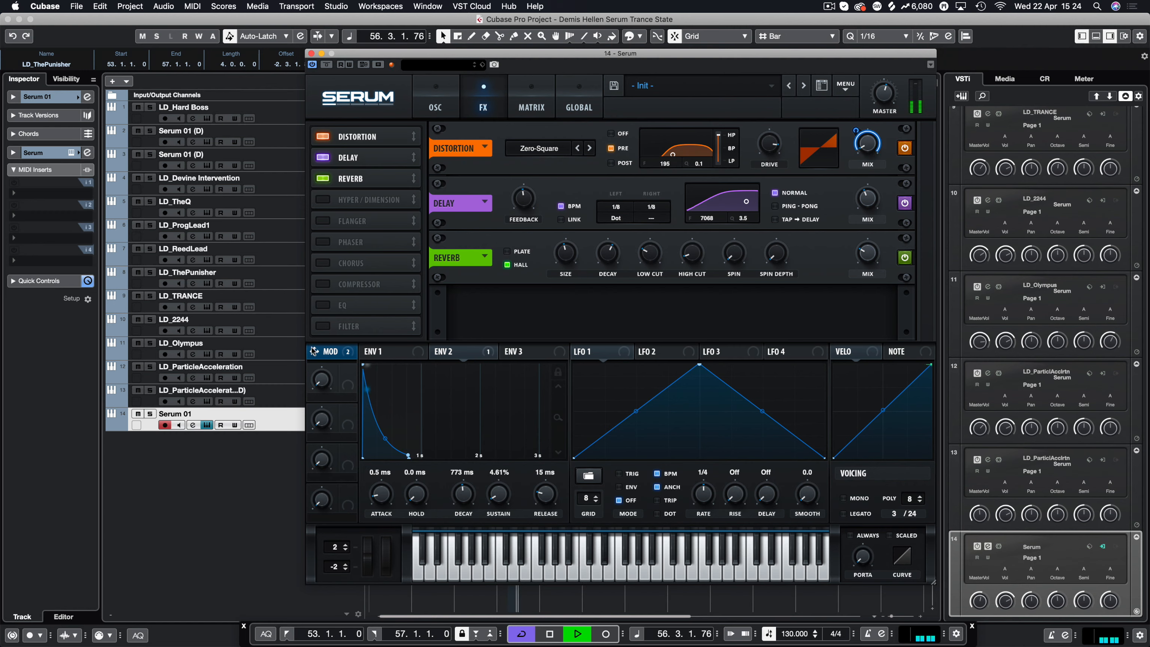
Step: Readjust Env 2's modulation of the filter cutoff and audition the lead while moving the mod wheel
click(436, 106)
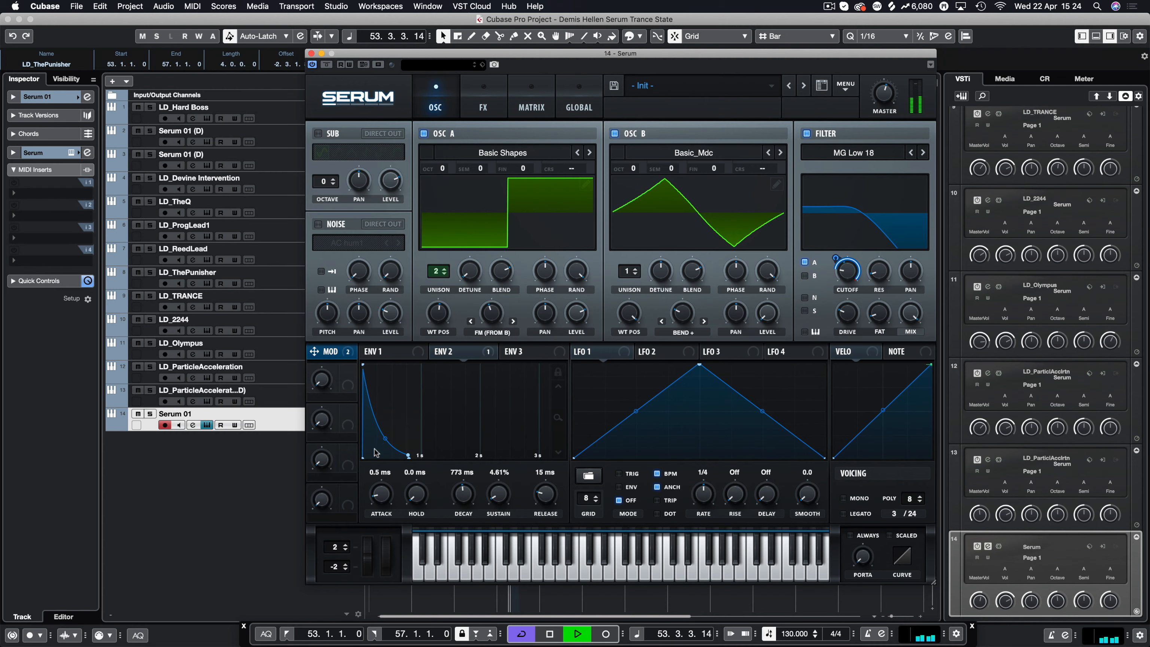
drag(456, 357, 840, 244)
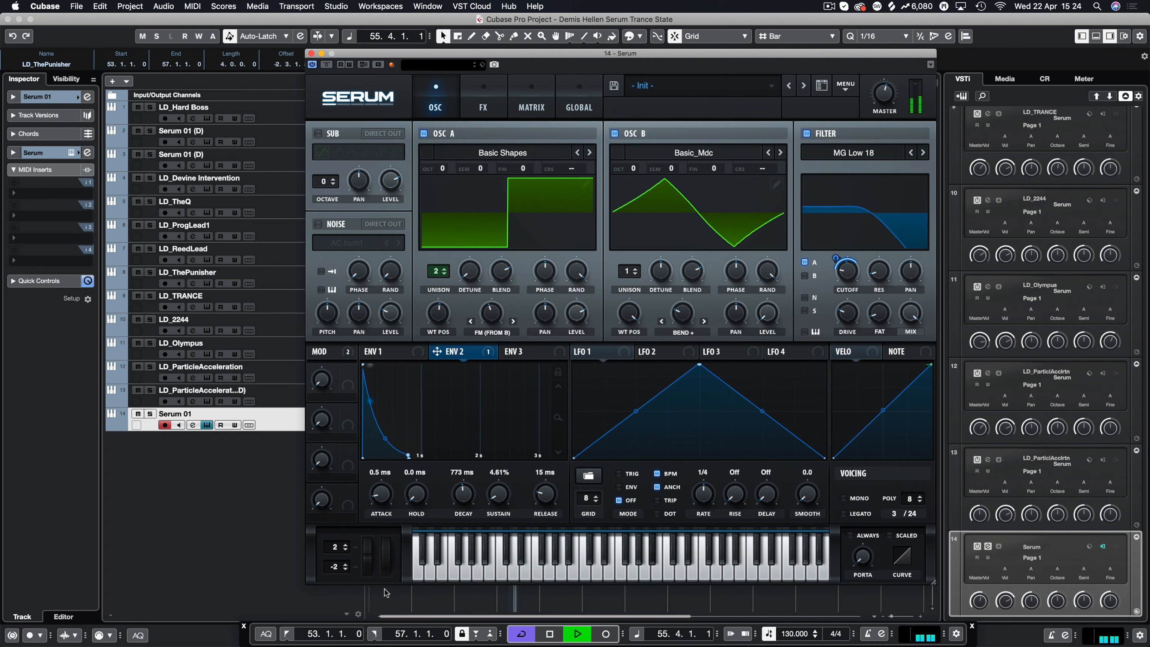
mouse_move(388, 557)
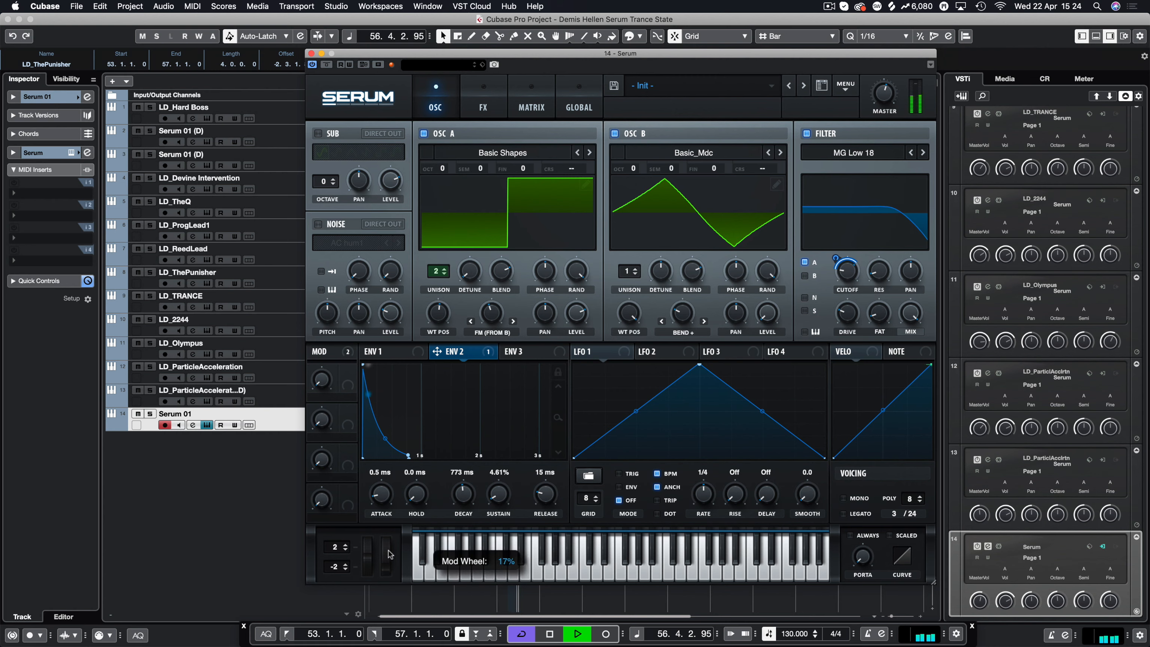
mouse_move(388, 560)
mouse_down()
mouse_move(400, 447)
mouse_move(392, 560)
mouse_up()
key(space)
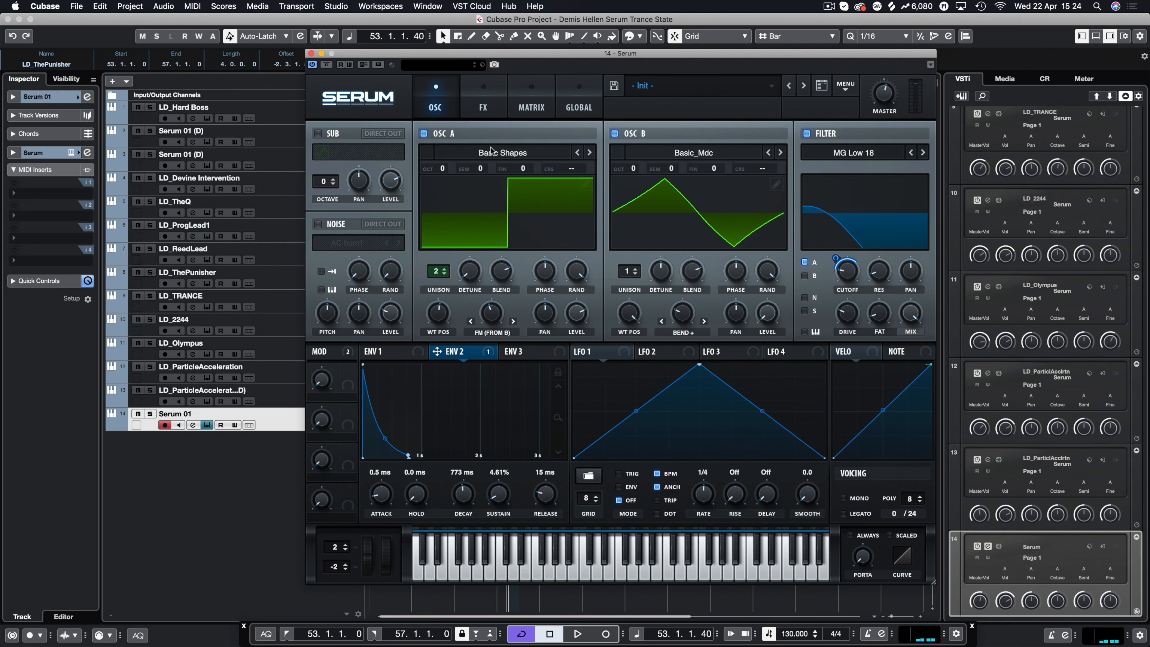
Step: Enable the filter effect after the reverb and set its type to the flanger filter Cmb HL6+
click(483, 114)
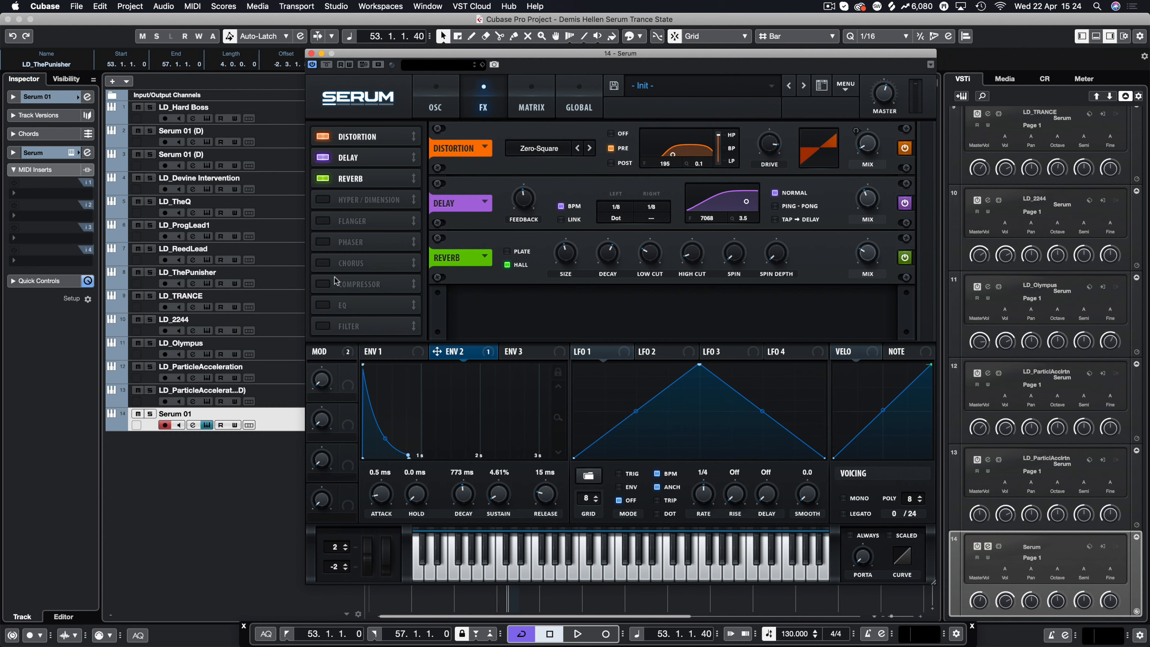
click(322, 327)
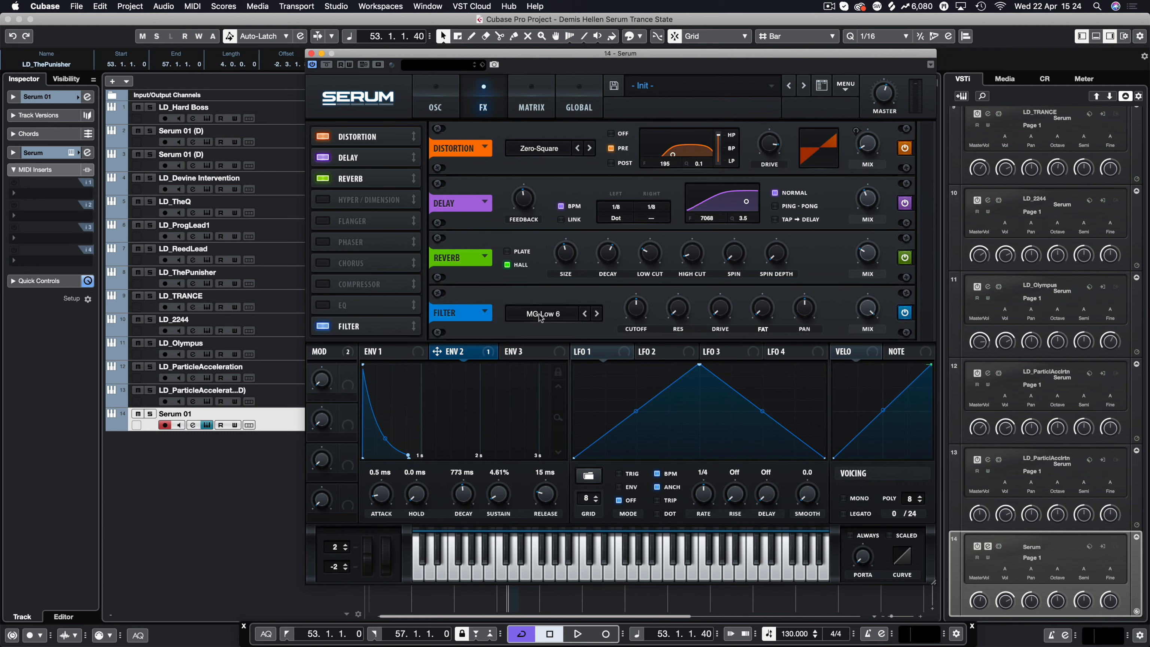
click(526, 315)
mouse_move(555, 358)
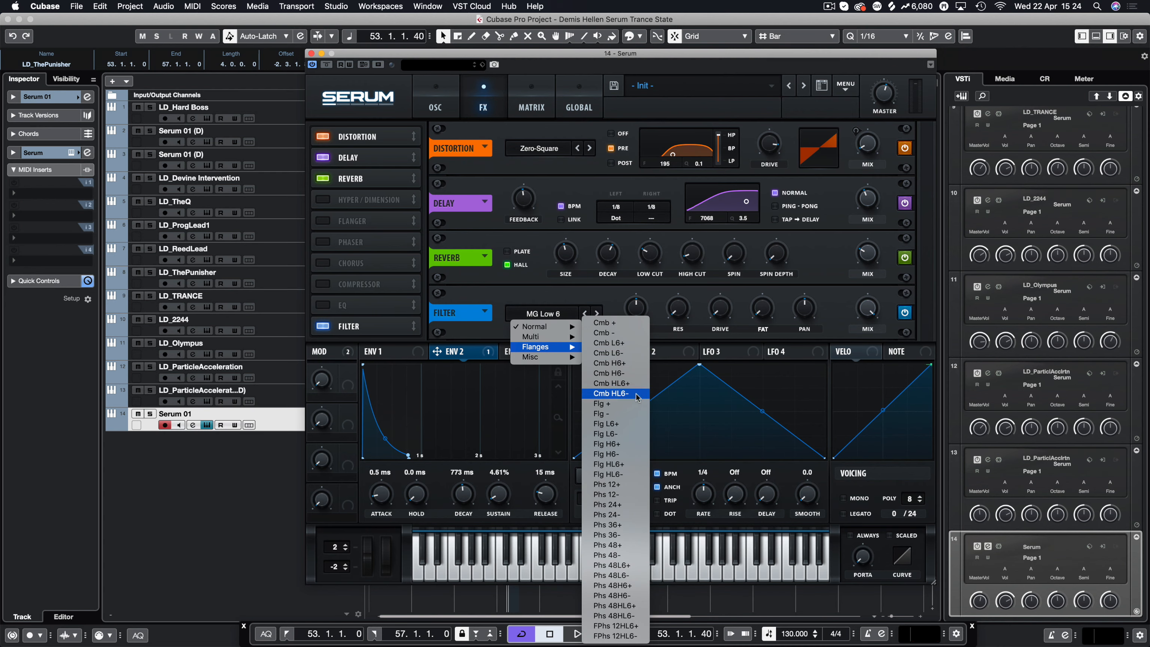
click(612, 383)
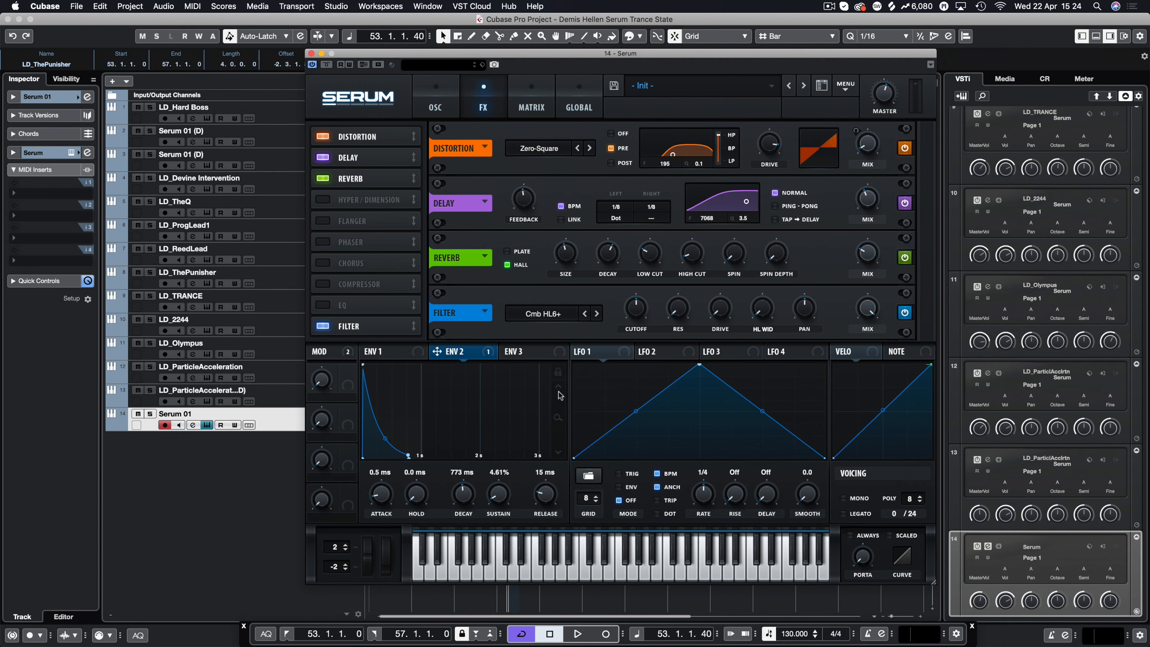
Step: Adjust the filter effect's cutoff, resonance and drive during playback, switch its type to Cmb H6-, and readjust the cutoff
key(space)
drag(636, 309, 651, 267)
mouse_move(720, 308)
mouse_down()
mouse_move(719, 270)
mouse_move(711, 292)
mouse_up()
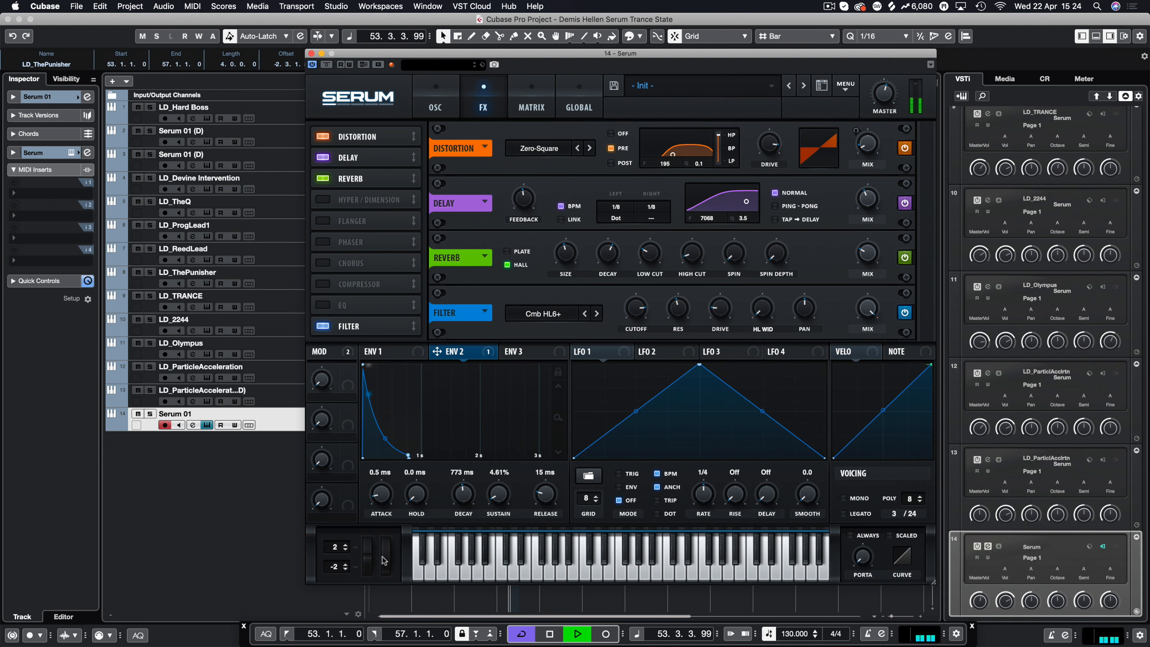
drag(636, 312, 649, 291)
mouse_move(640, 392)
mouse_down()
mouse_move(635, 306)
mouse_move(630, 378)
mouse_up()
click(585, 314)
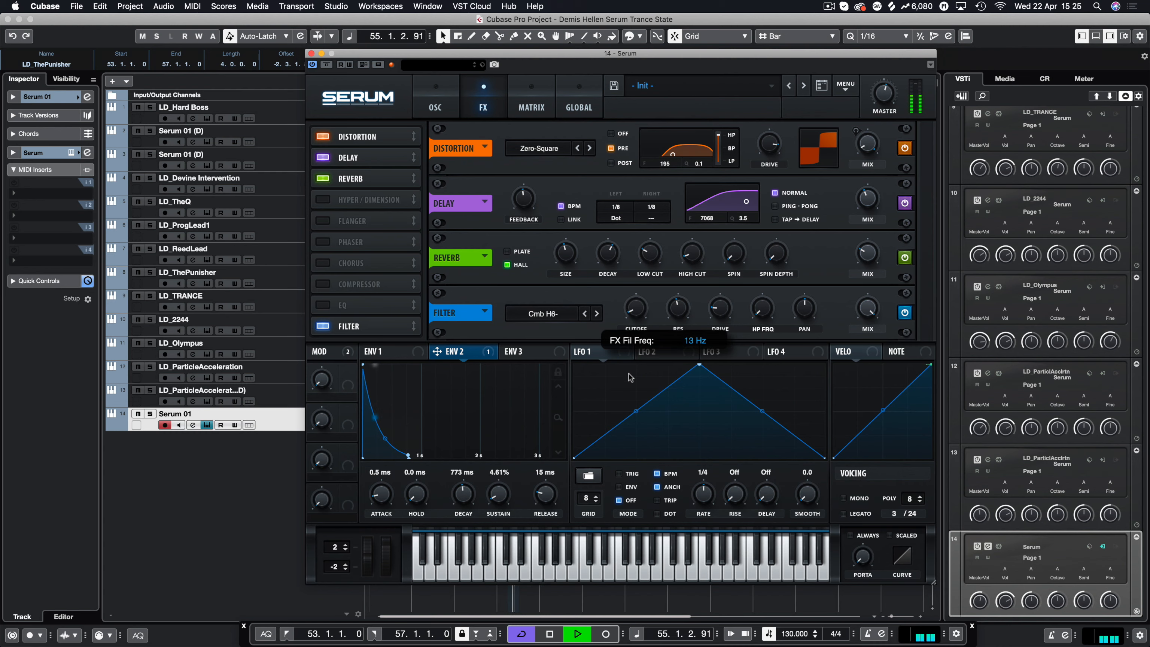
drag(639, 319, 641, 308)
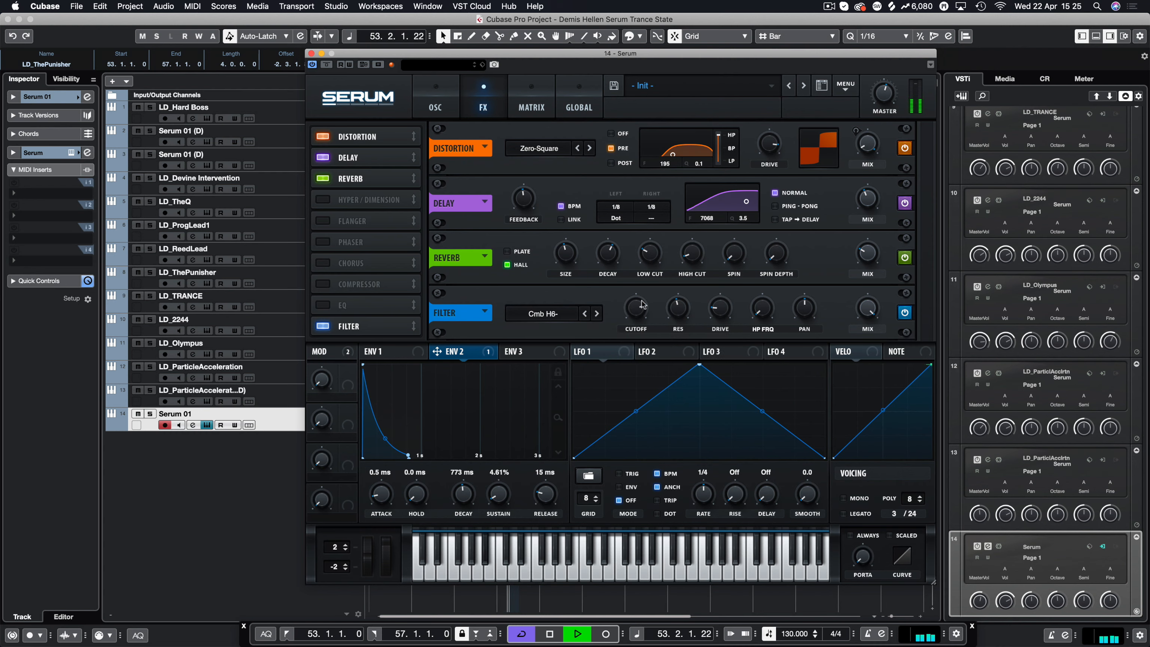
Step: Assign Macro 1 to the filter effect's cutoff and sweep the macro while auditioning the lead
drag(347, 372, 633, 313)
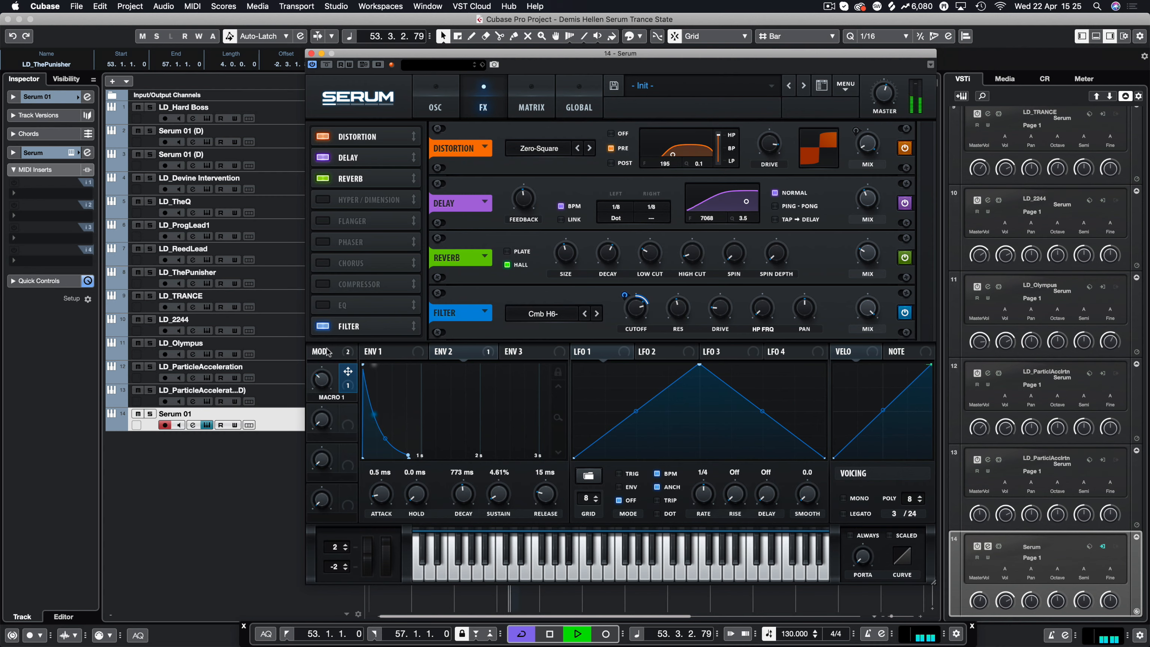
mouse_move(322, 381)
mouse_down()
mouse_move(326, 321)
mouse_move(335, 386)
mouse_up()
key(space)
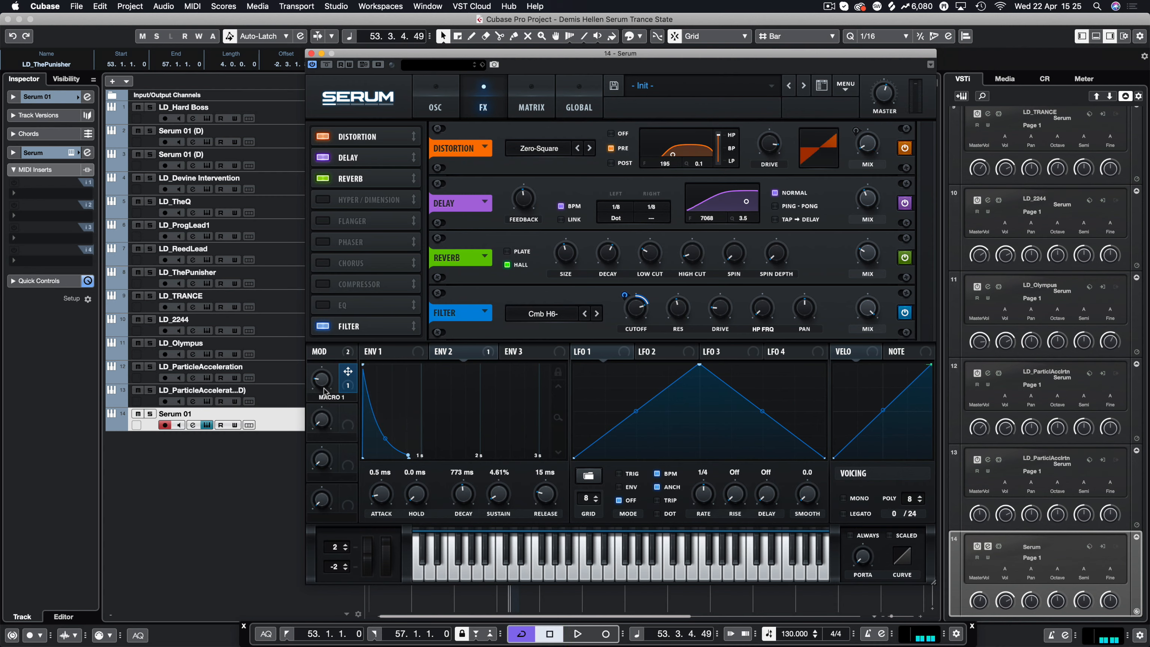
Step: Assign Macro 2 to the filter effect's mix, audition the lead, and turn Macro 2 fully up
drag(348, 412, 876, 315)
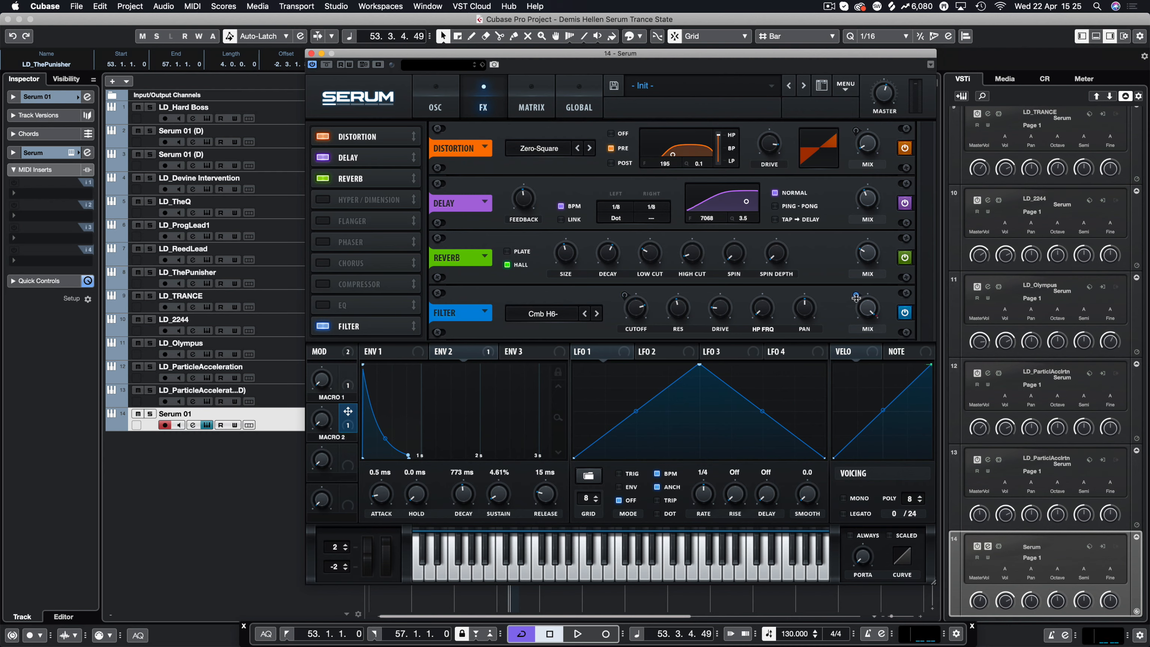
key(space)
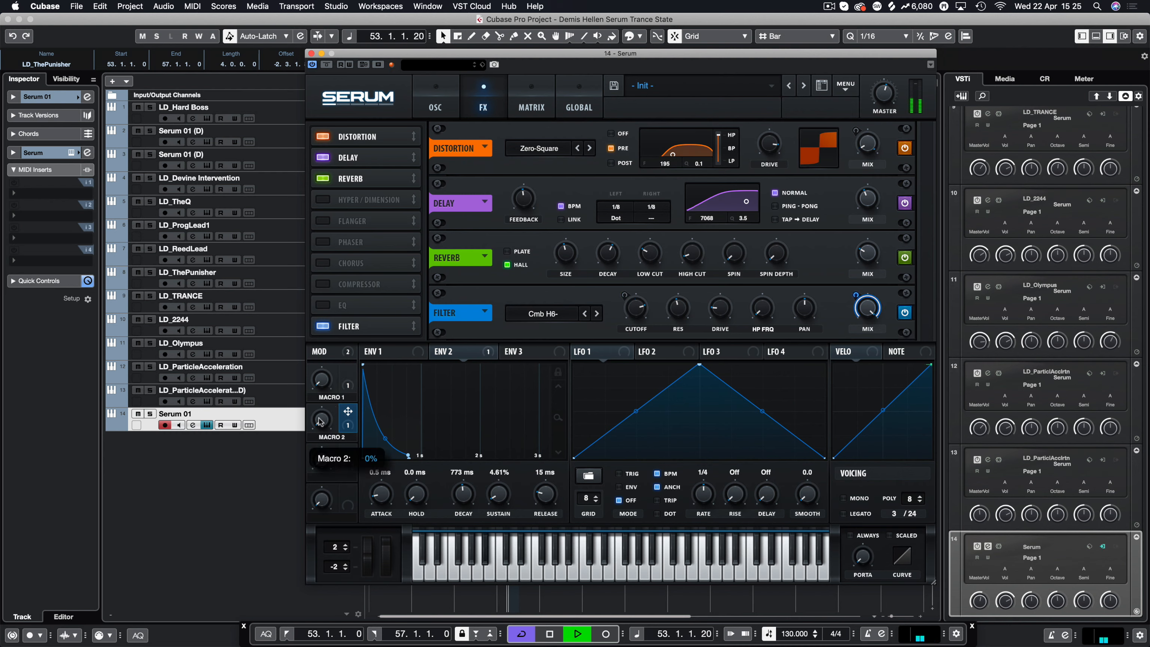
key(space)
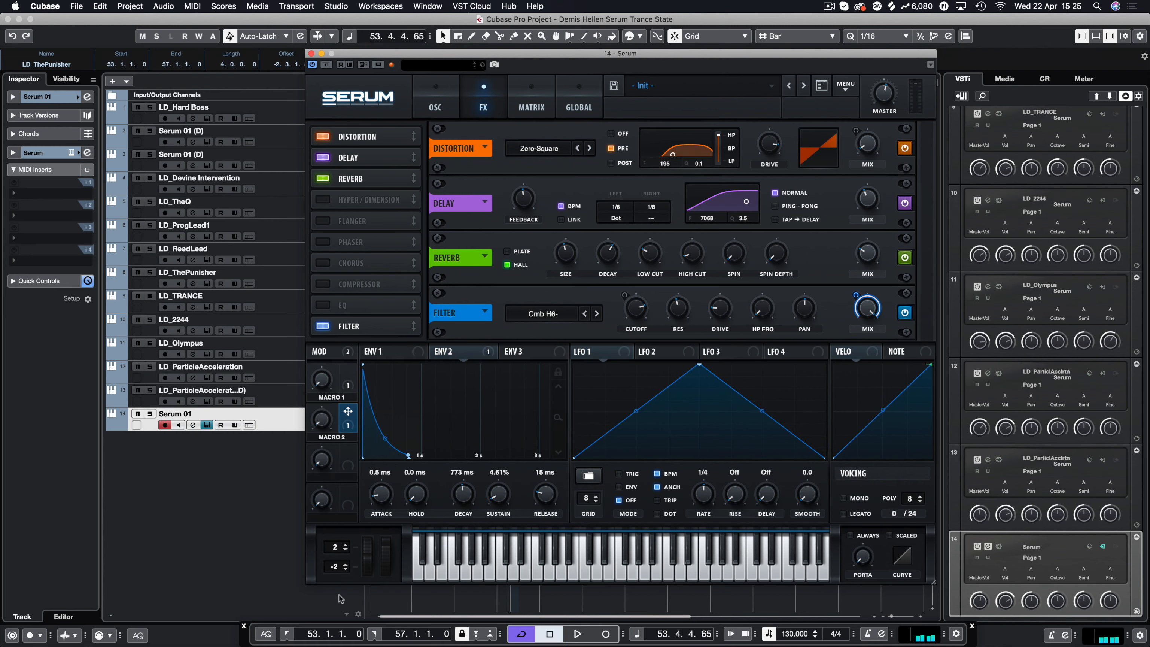
drag(318, 426, 327, 384)
Step: Enable the compressor effect and reorder the chain so the filter sits directly after the reverb, before the compressor
click(322, 284)
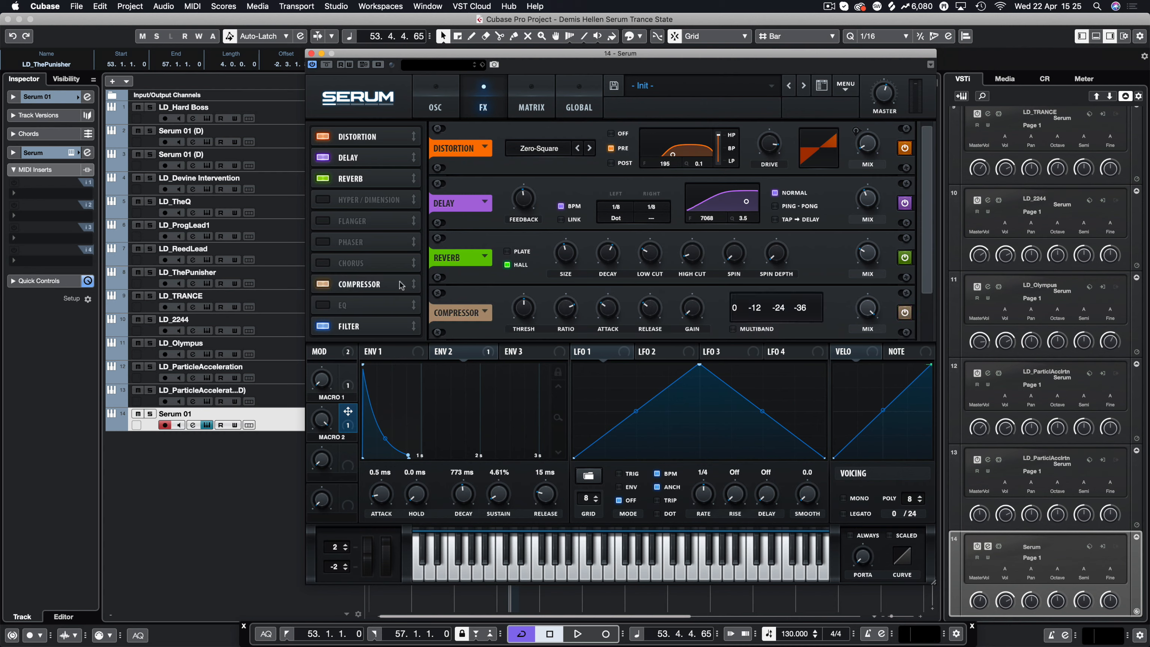
scroll(517, 287, down, 2)
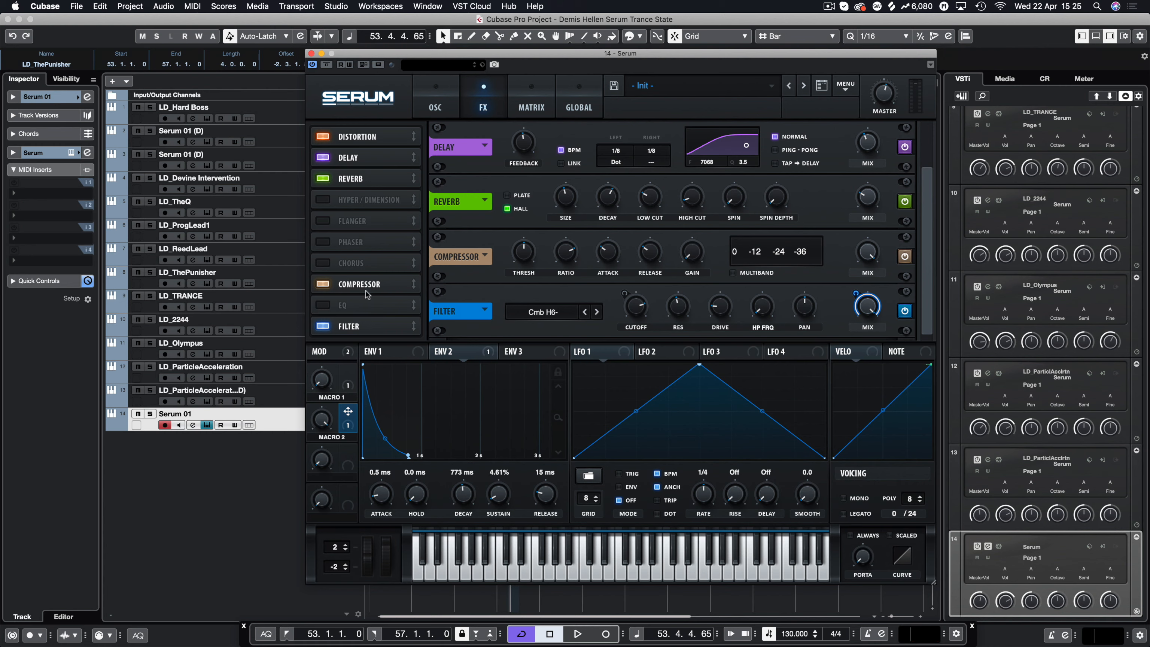
drag(361, 333, 363, 197)
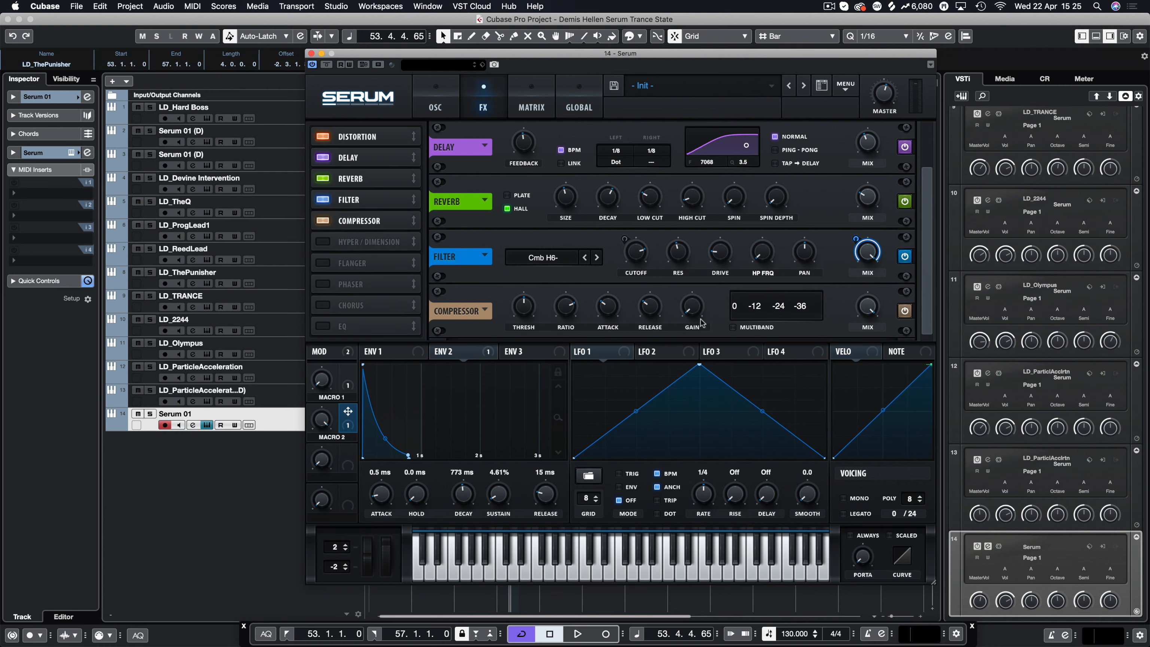
Step: Adjust the compressor's threshold and attack, raise its gain during playback, and compare the sound with the compressor bypassed
drag(688, 319, 690, 298)
key(space)
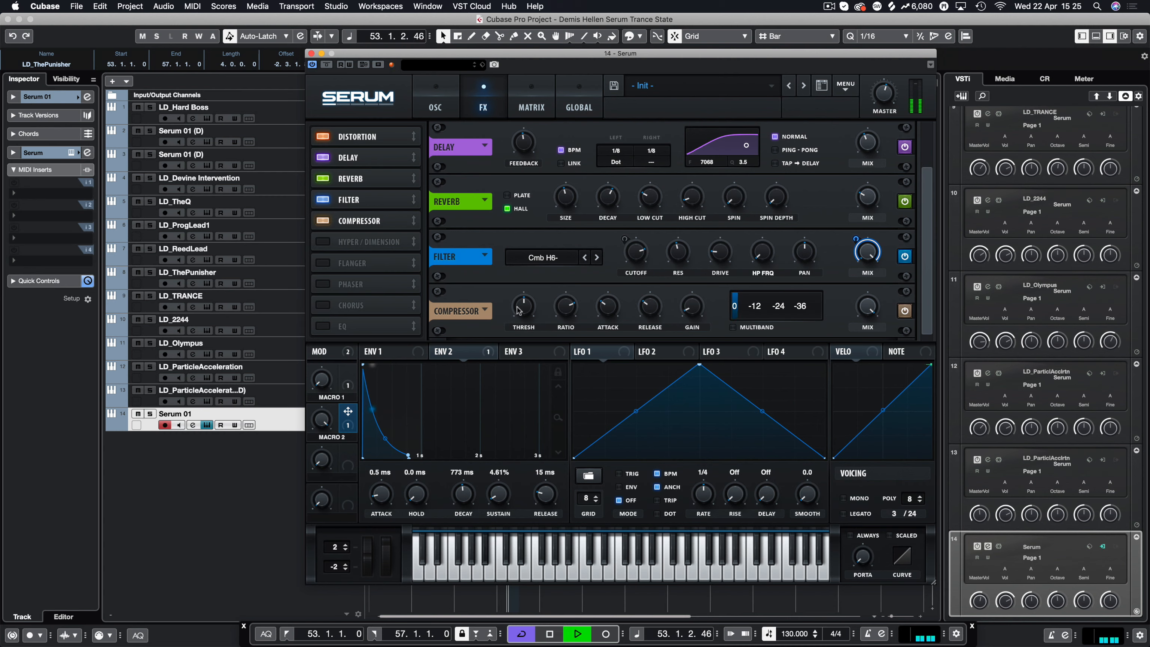
mouse_move(603, 311)
mouse_down()
mouse_move(592, 316)
mouse_move(642, 311)
mouse_move(619, 319)
mouse_up()
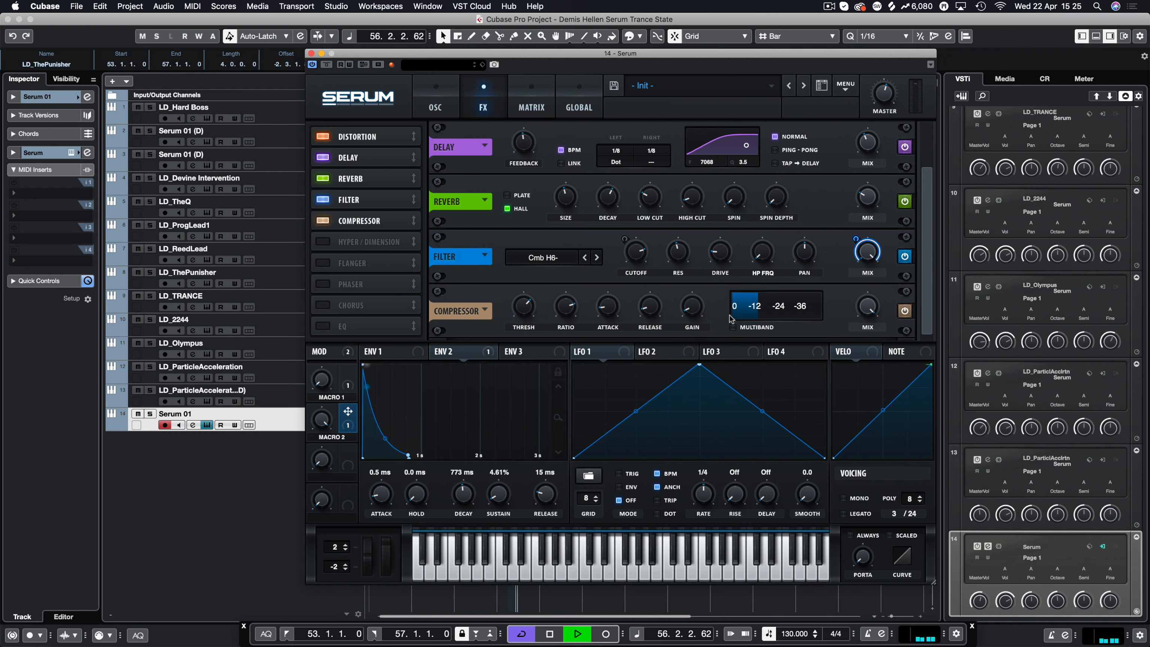
drag(692, 307, 698, 285)
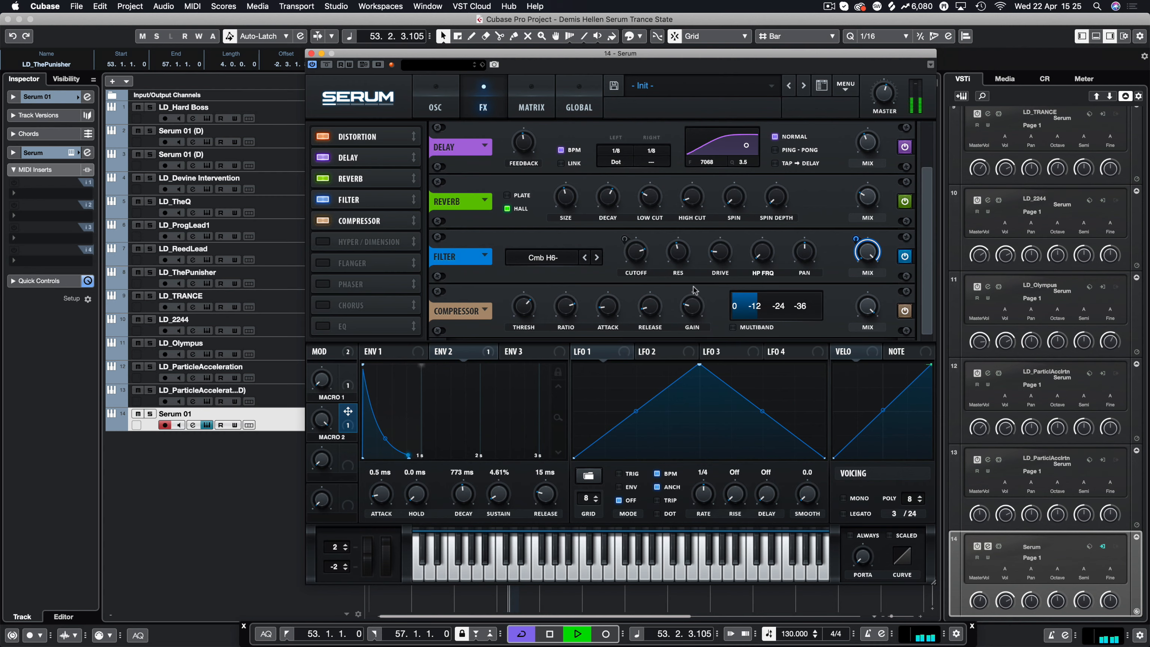
click(904, 311)
click(905, 311)
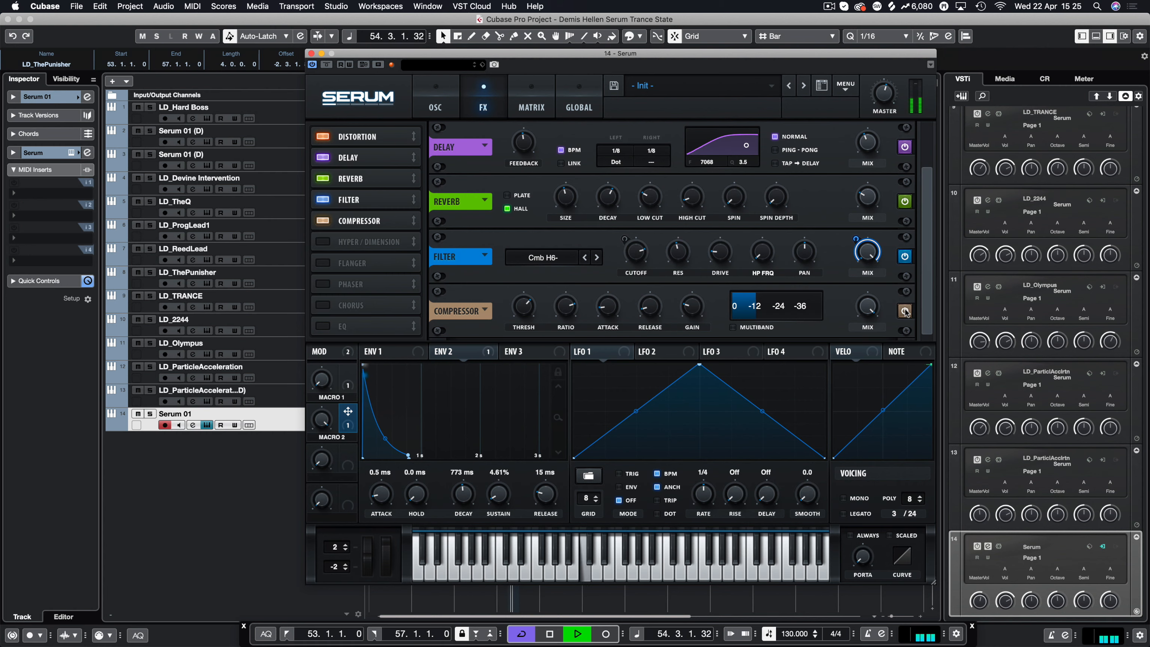
key(space)
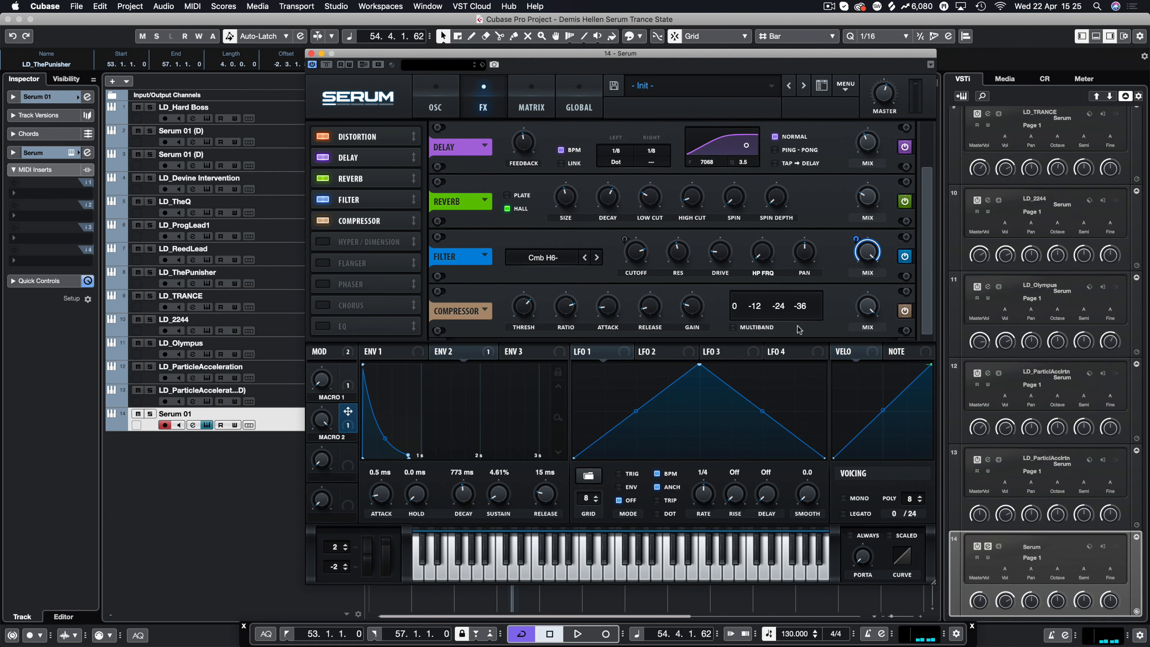
Step: Enable multiband compression, lower the threshold amount to -17.1 dB, and readjust the ratio and gain while auditioning
click(733, 328)
drag(687, 313, 689, 336)
key(space)
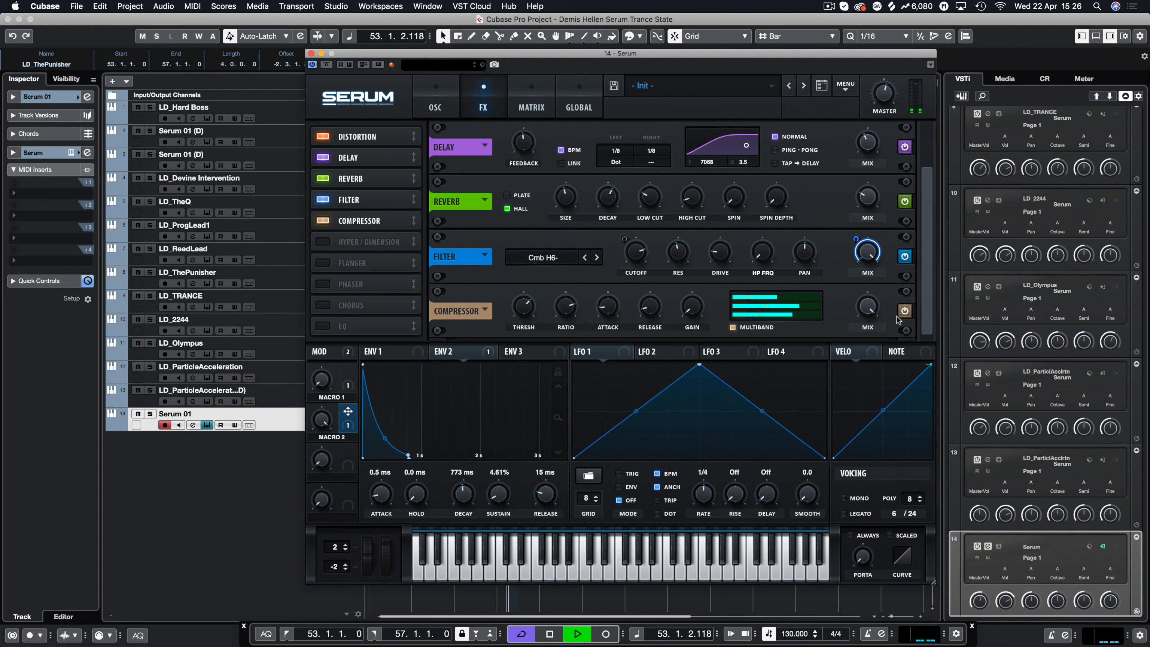
drag(525, 320, 527, 334)
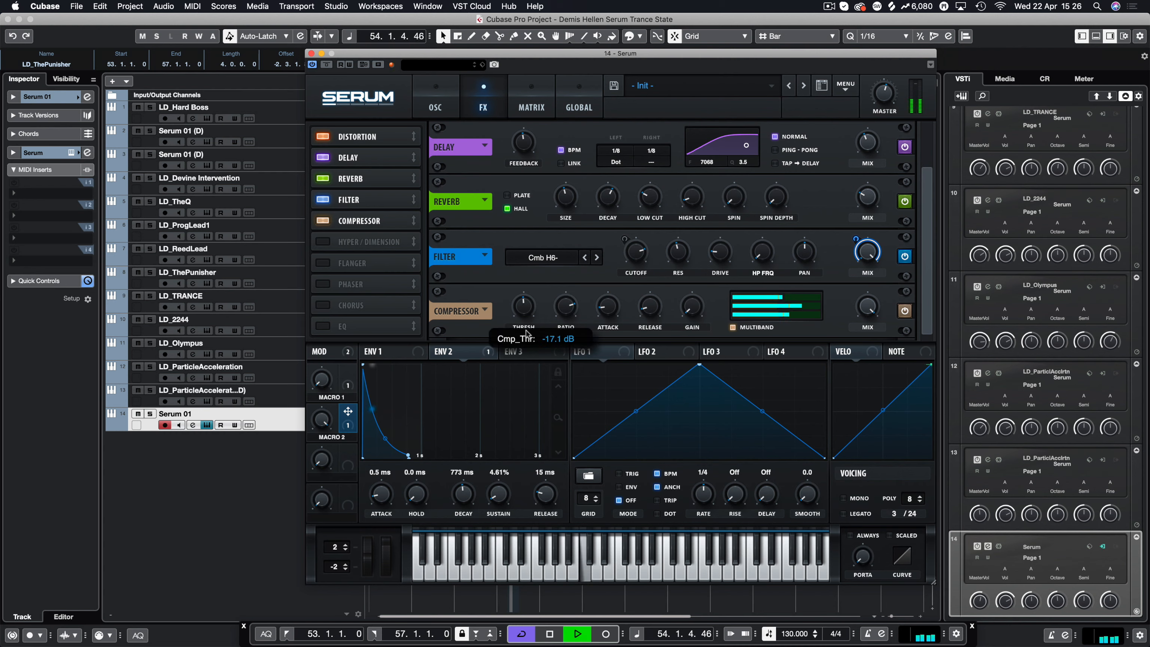
drag(687, 313, 688, 306)
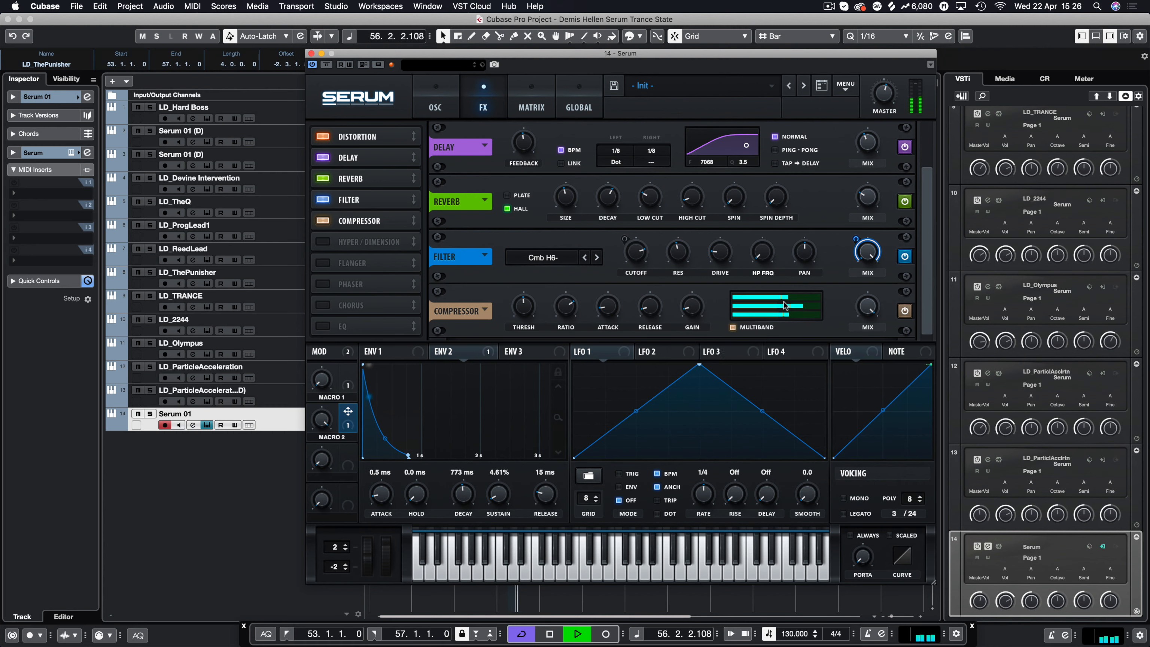
drag(787, 307, 724, 315)
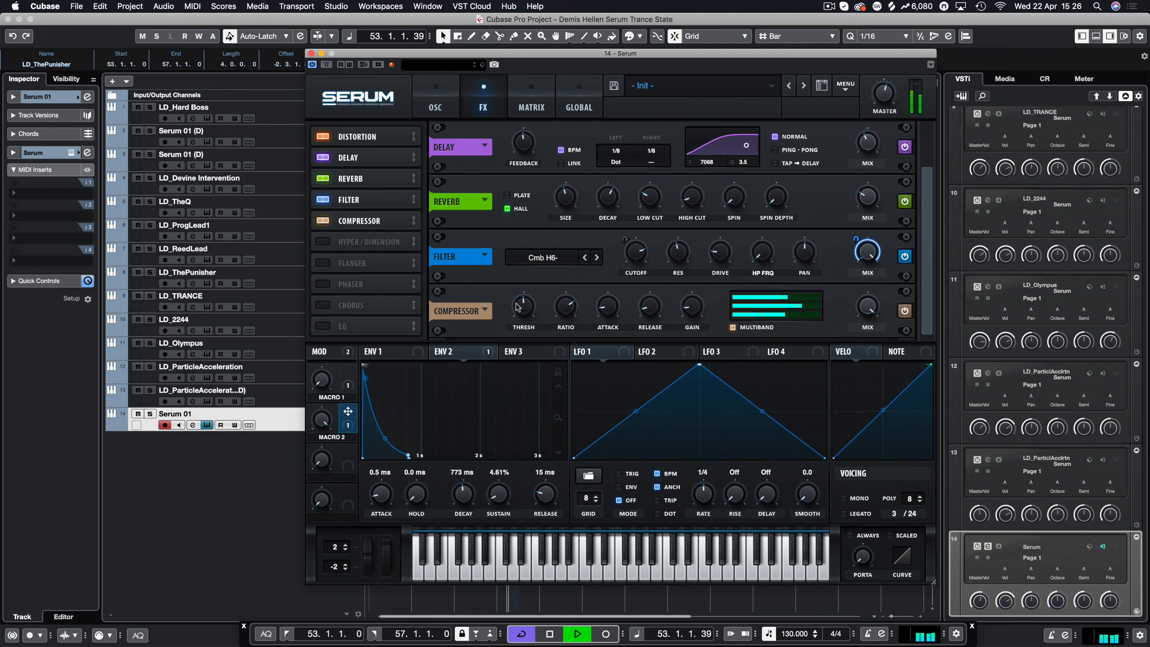
Step: Set the compressor threshold to -25.2 dB and gain to 14.9 dB, and compare the sound with multiband off and on
drag(521, 308, 526, 293)
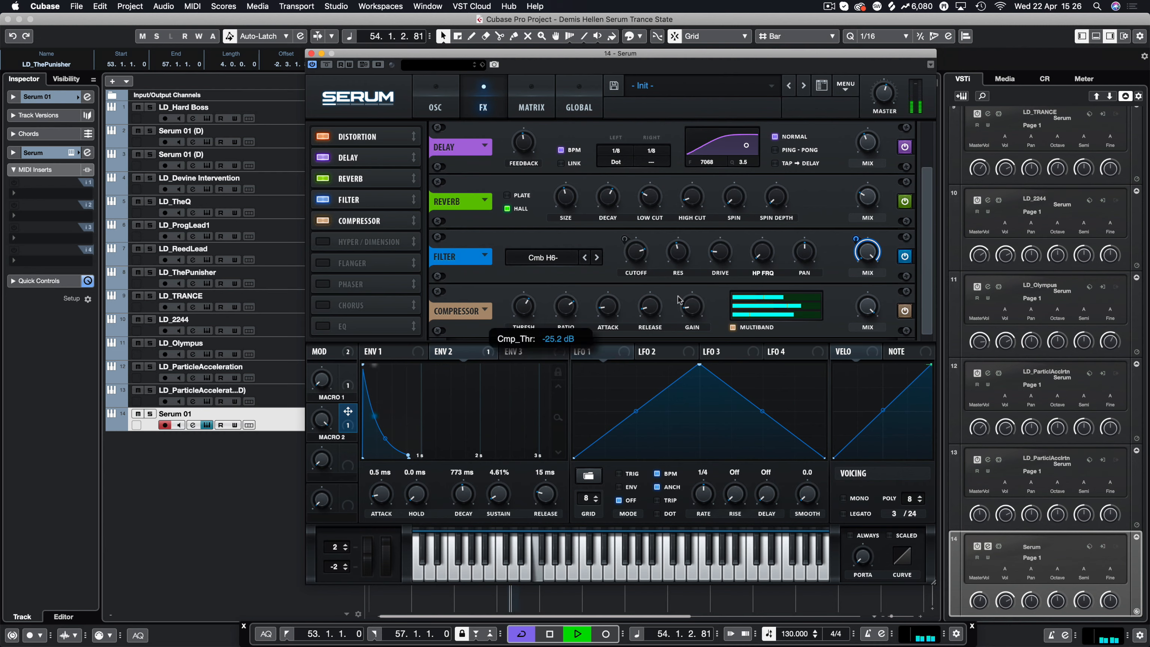
drag(679, 301, 685, 285)
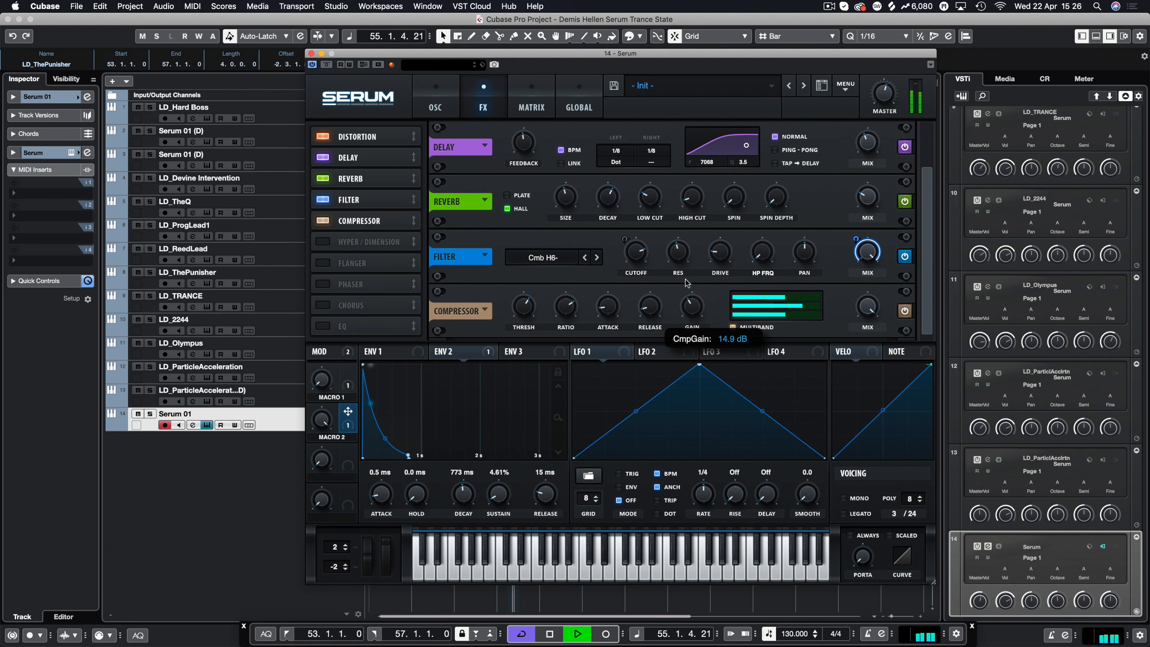
click(733, 328)
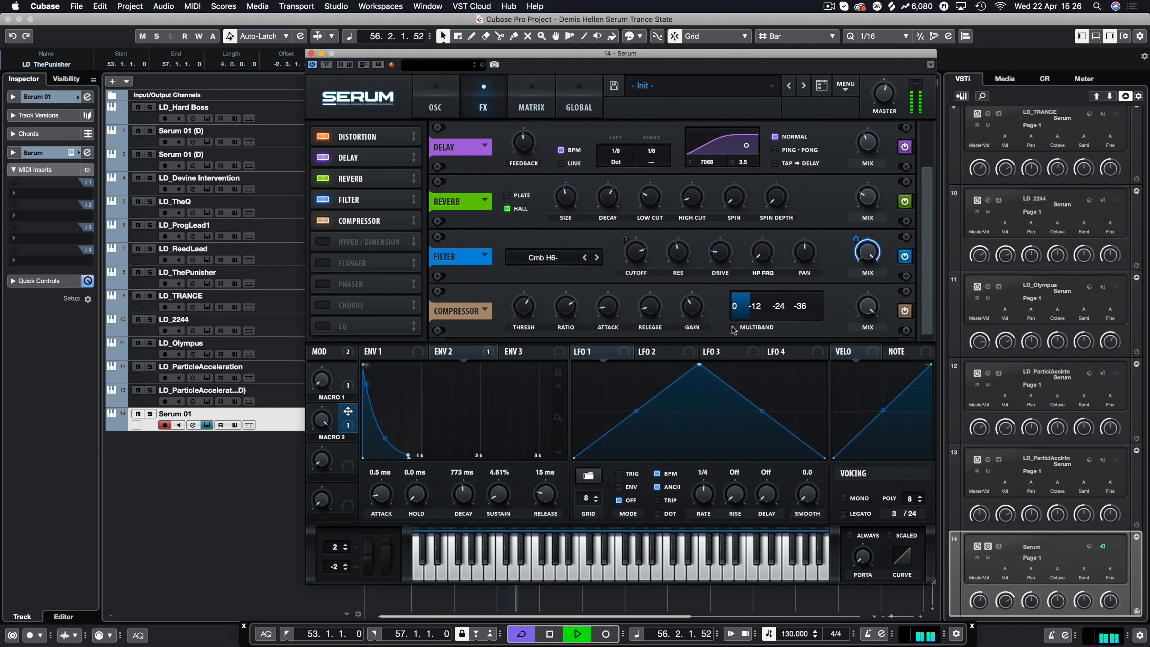
click(733, 327)
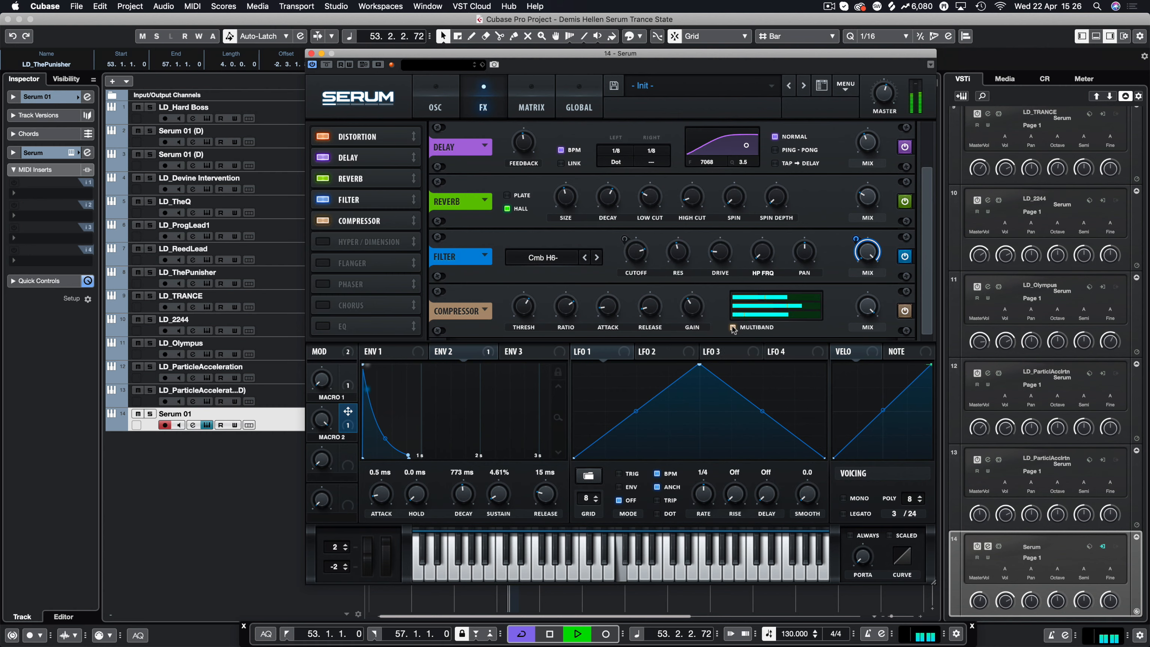
key(space)
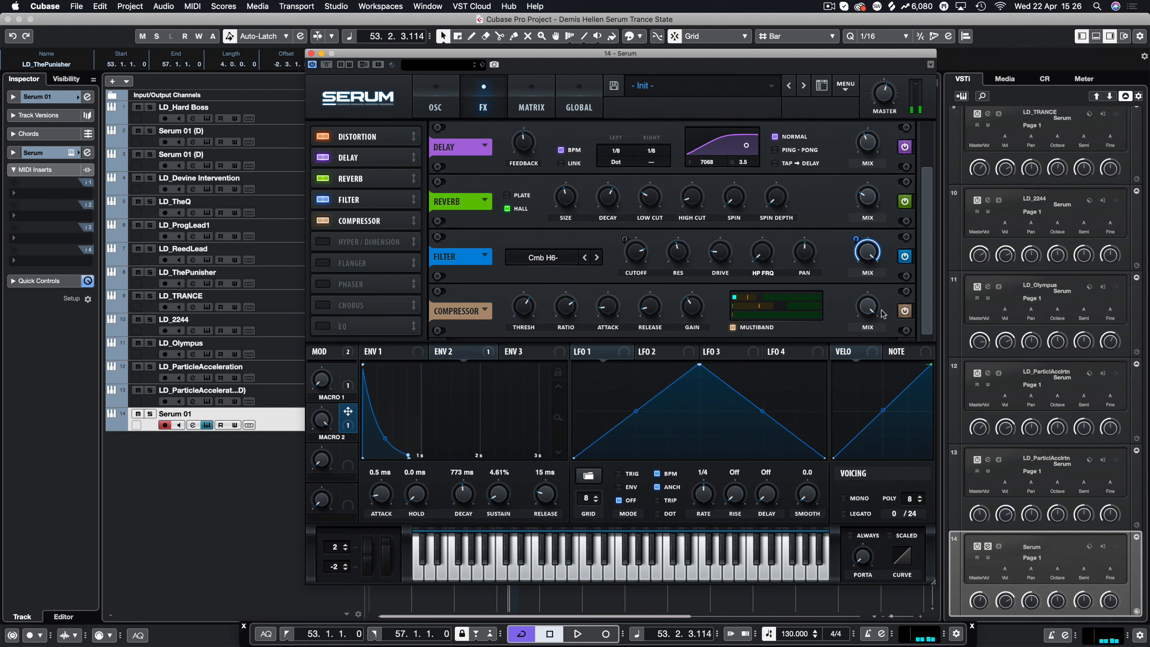
Step: Bypass the compressor and audition the lead while reviewing the oscillator settings
click(904, 310)
key(space)
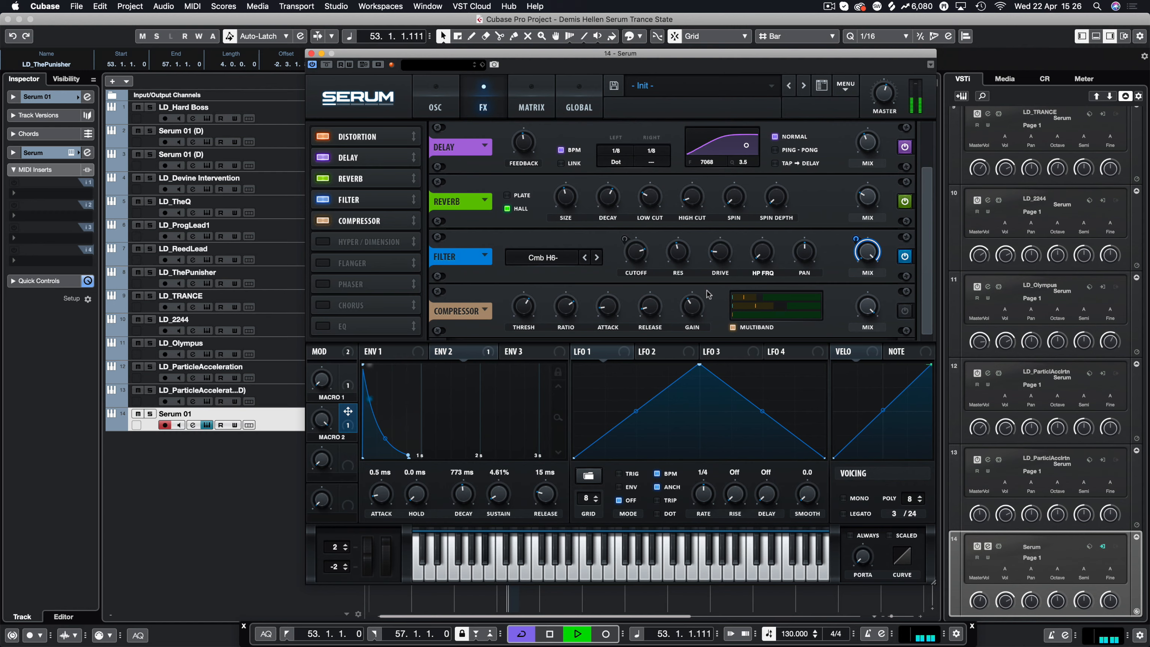
click(435, 104)
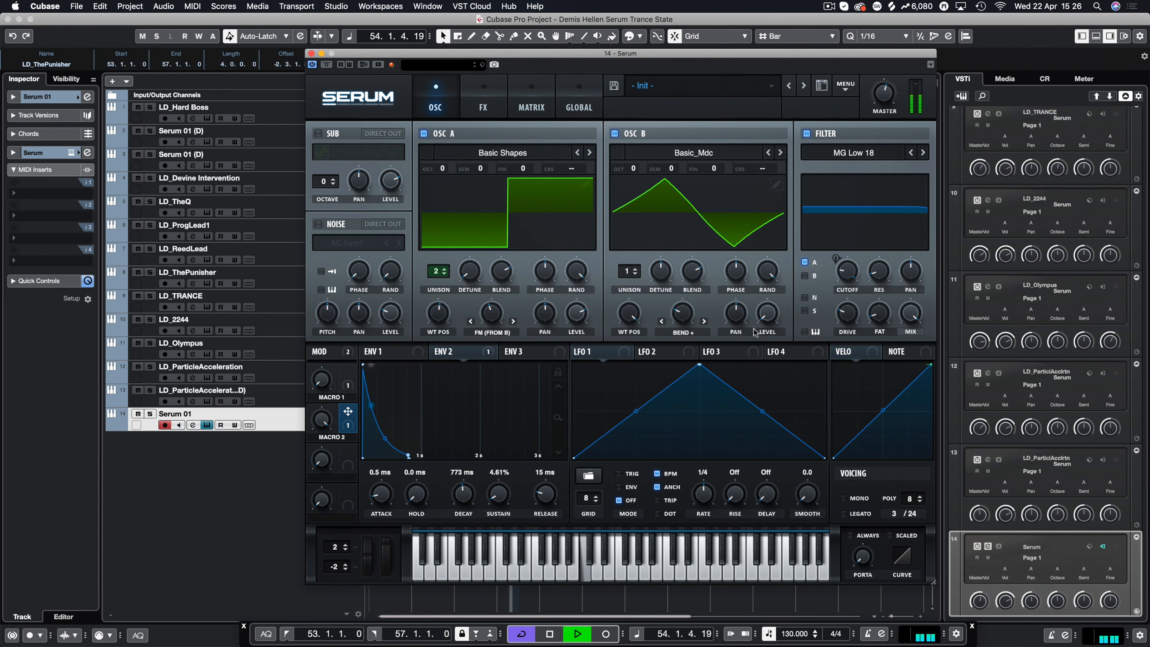
key(space)
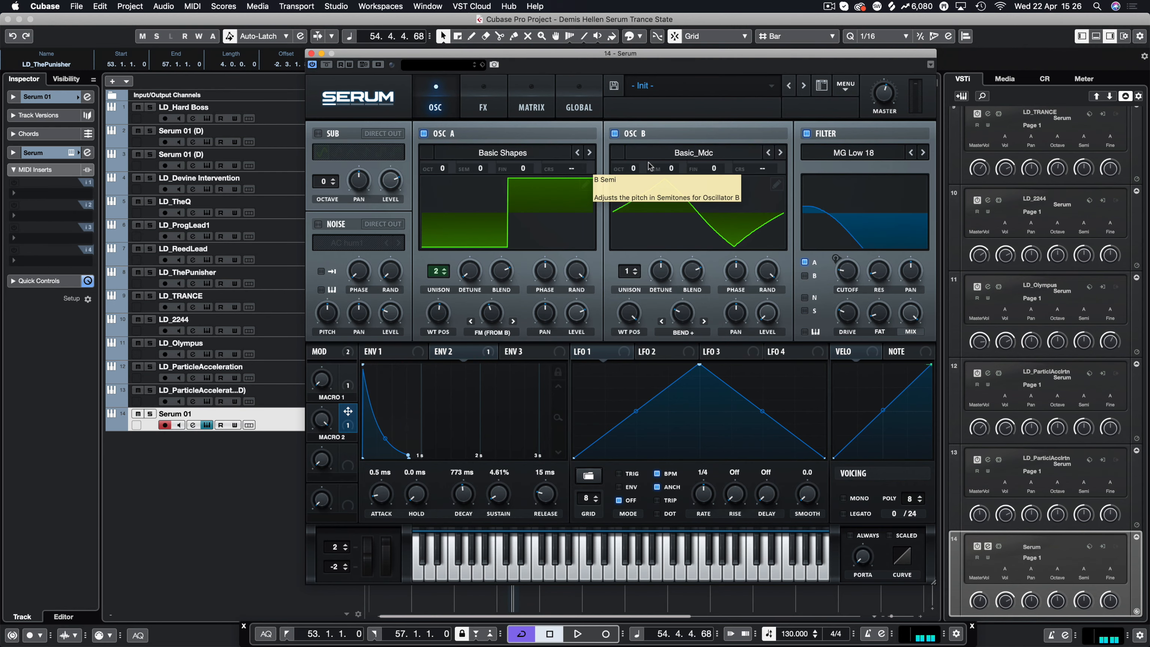
Step: Redraw Osc B's waveform as an irregular stepped shape in its wavetable editor and return to the oscillator view
key(KP_1)
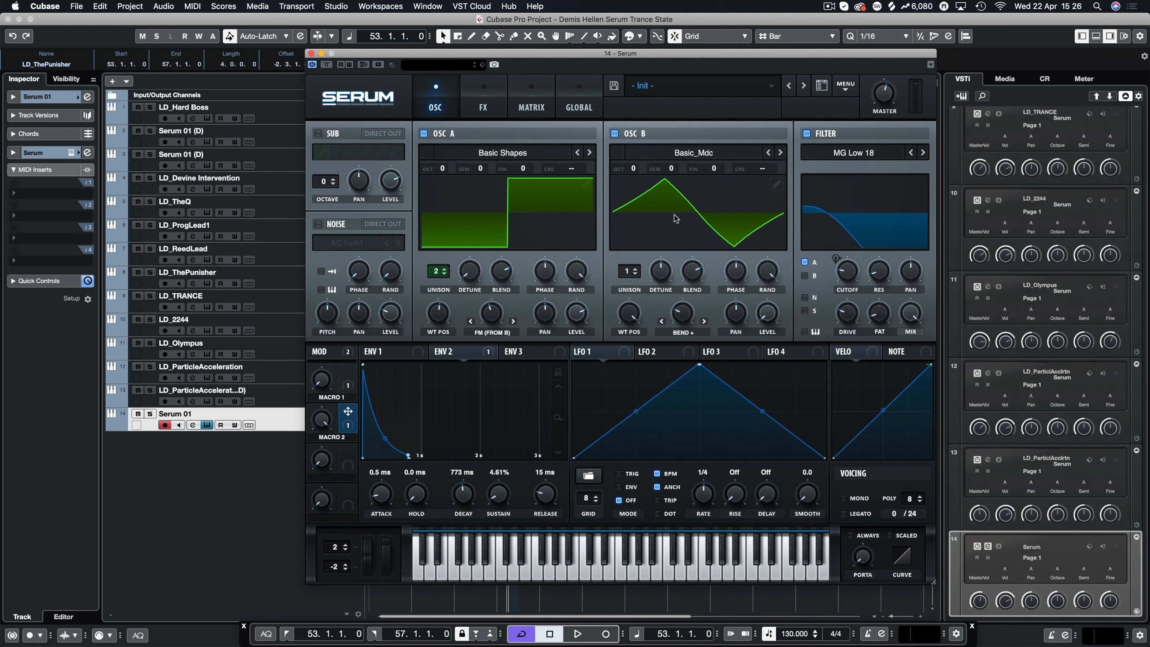
click(778, 182)
click(410, 265)
drag(550, 301, 609, 309)
mouse_move(724, 395)
mouse_down()
mouse_move(595, 298)
mouse_move(836, 306)
mouse_up()
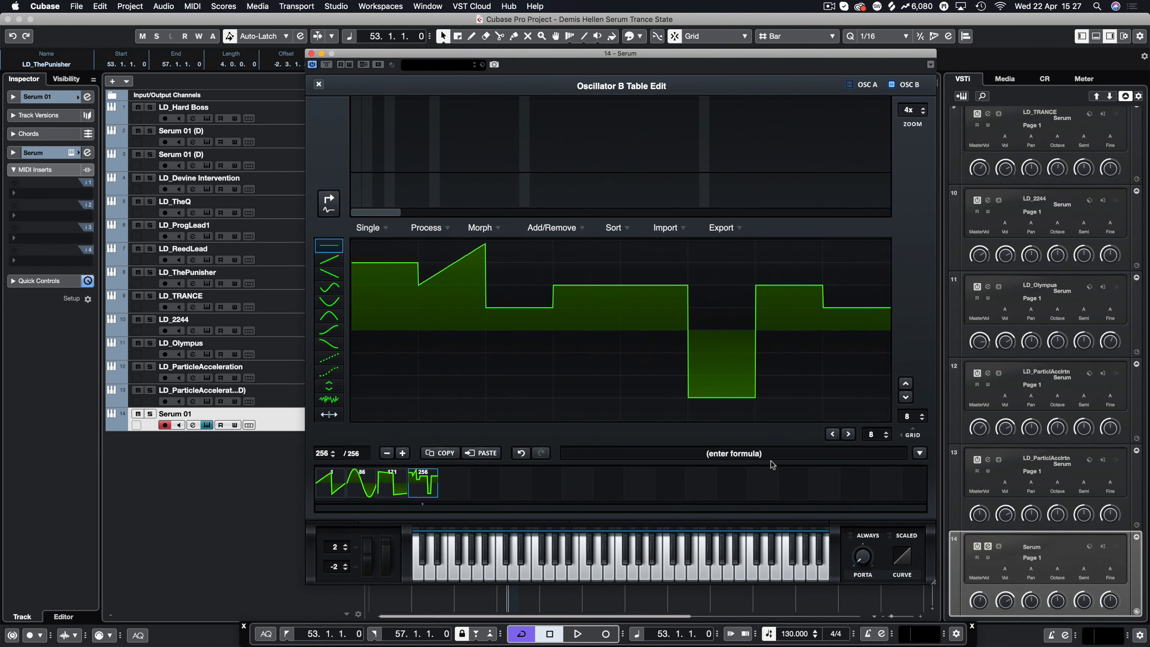
click(319, 84)
Step: Audition the lead with Osc B's redrawn waveform and close the synth's window
key(space)
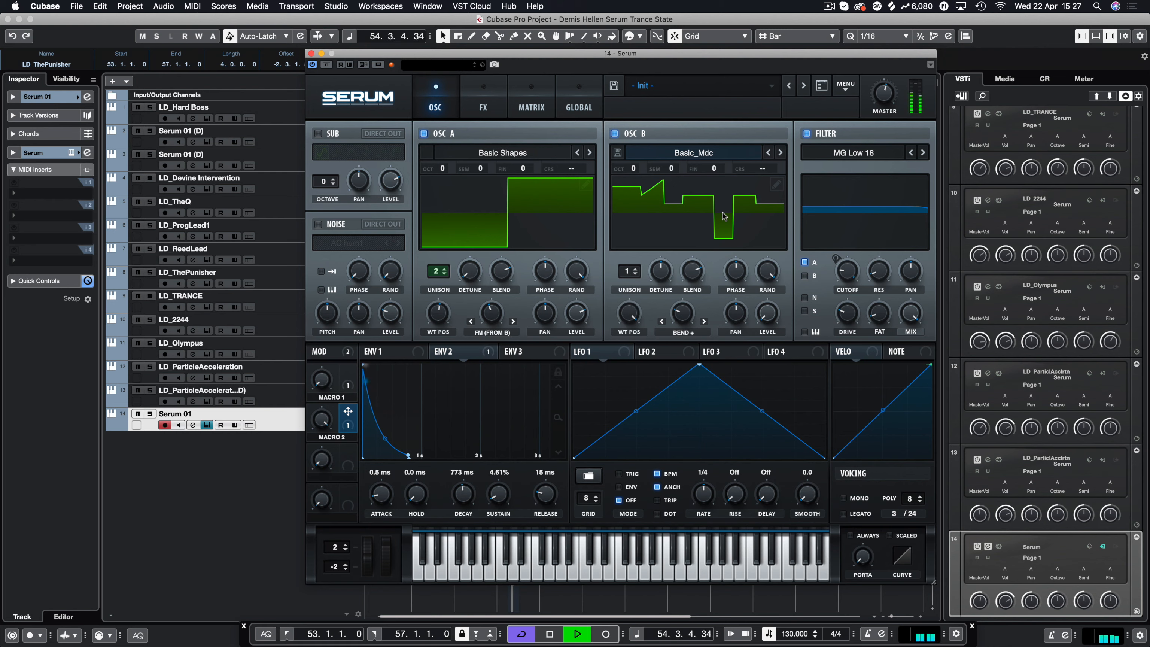
key(space)
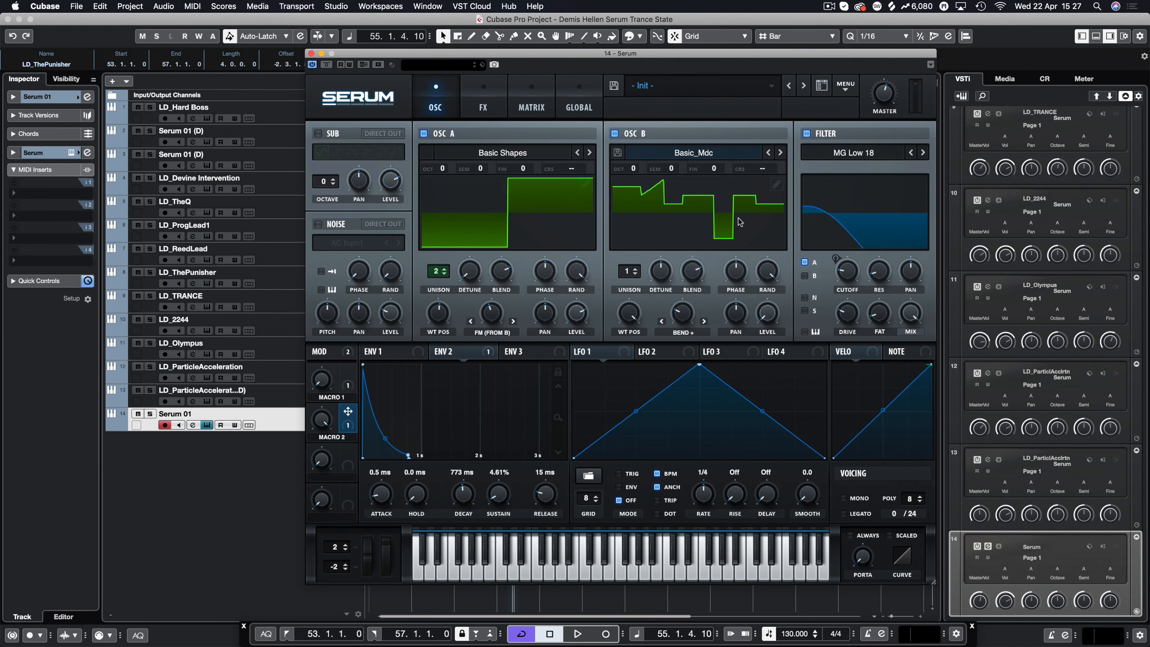
click(310, 54)
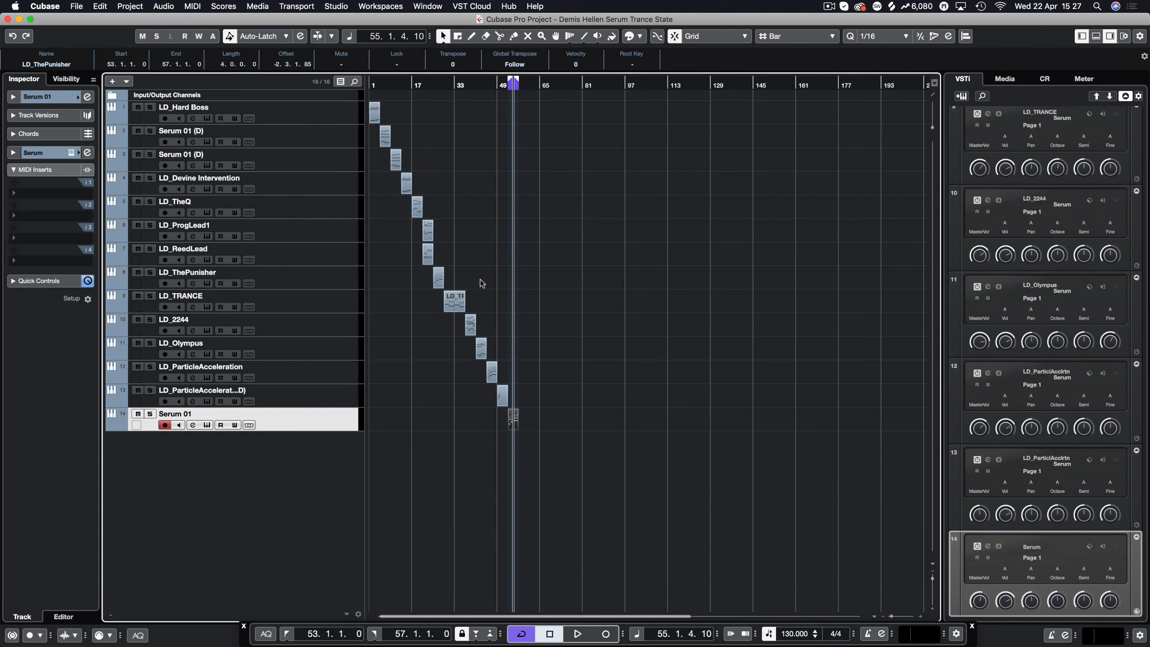